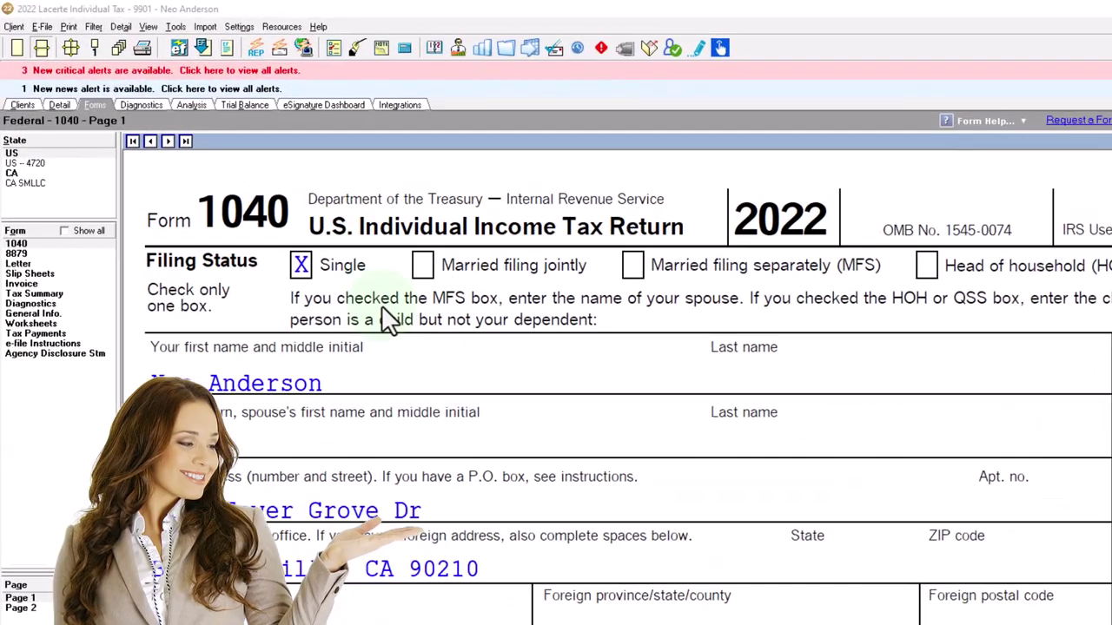
Review page 1 of Form 1040 from the filing status through the W-2 income and taxable income lines
scroll(399, 391, "down", 10)
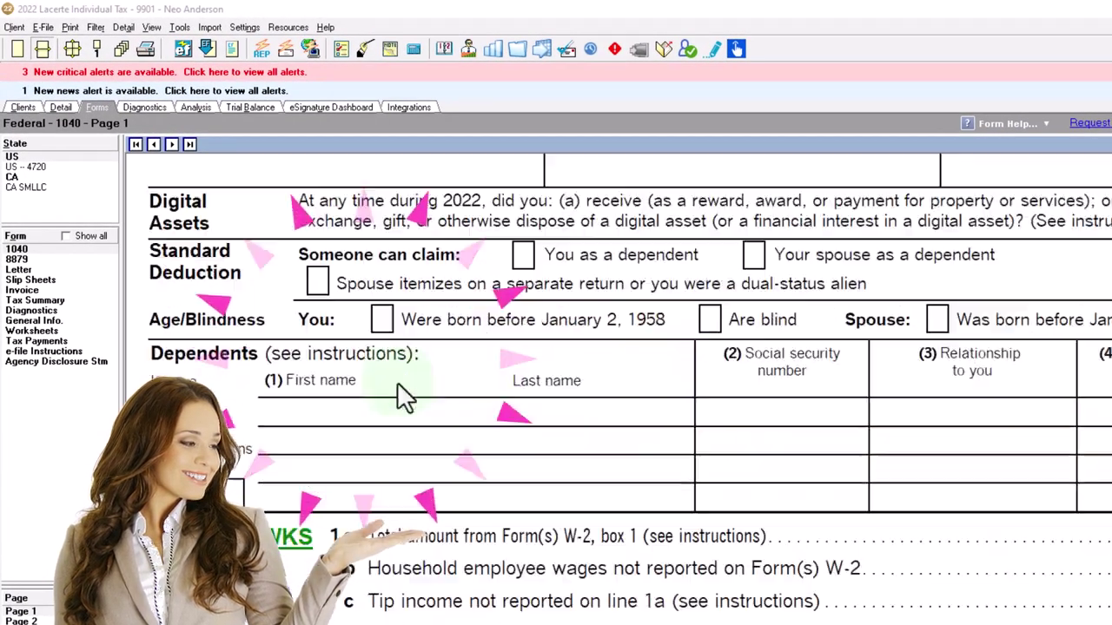
scroll(802, 379, "down", 5)
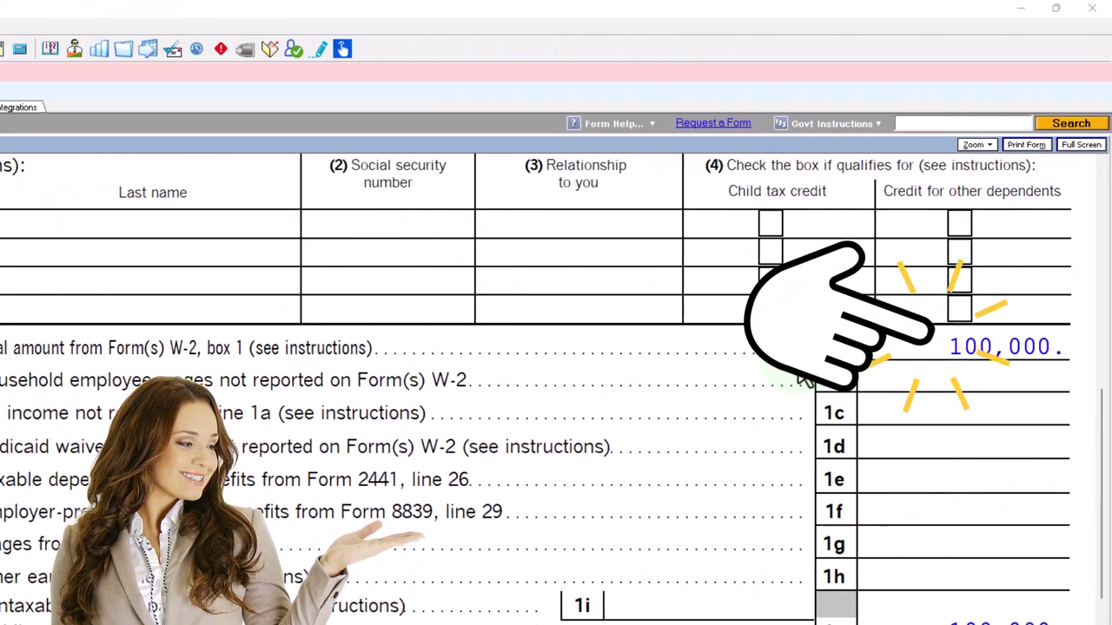
scroll(801, 374, "down", 5)
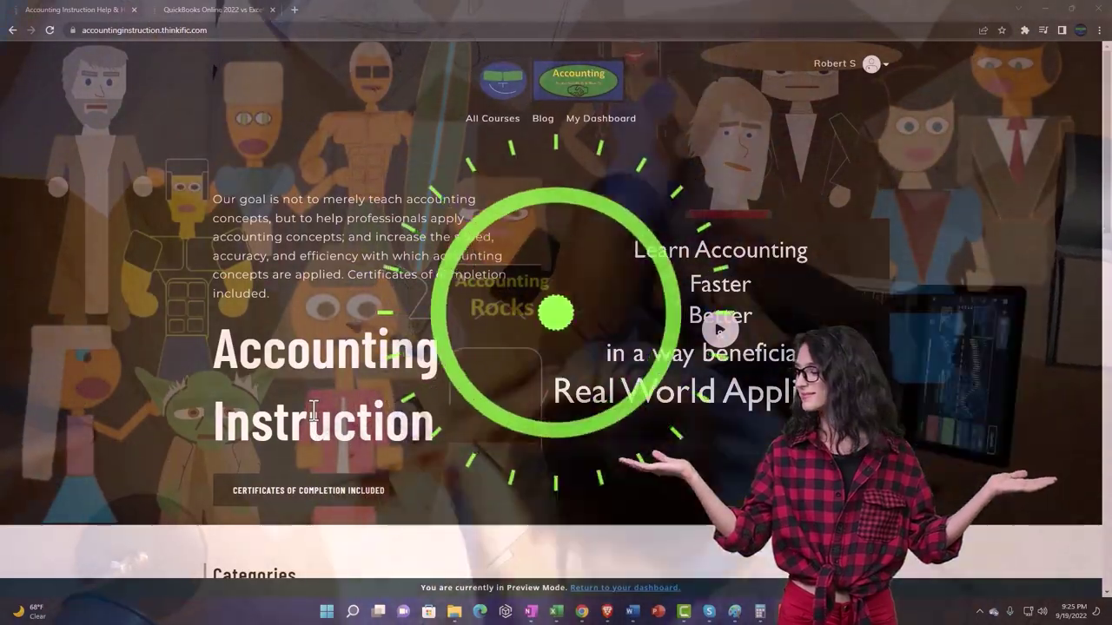
Switch to the browser, look through the Accounting Instruction course categories, and view the QuickBooks Online 2022 course's OneNote - Getting Started section
scroll(154, 478, "down", 5)
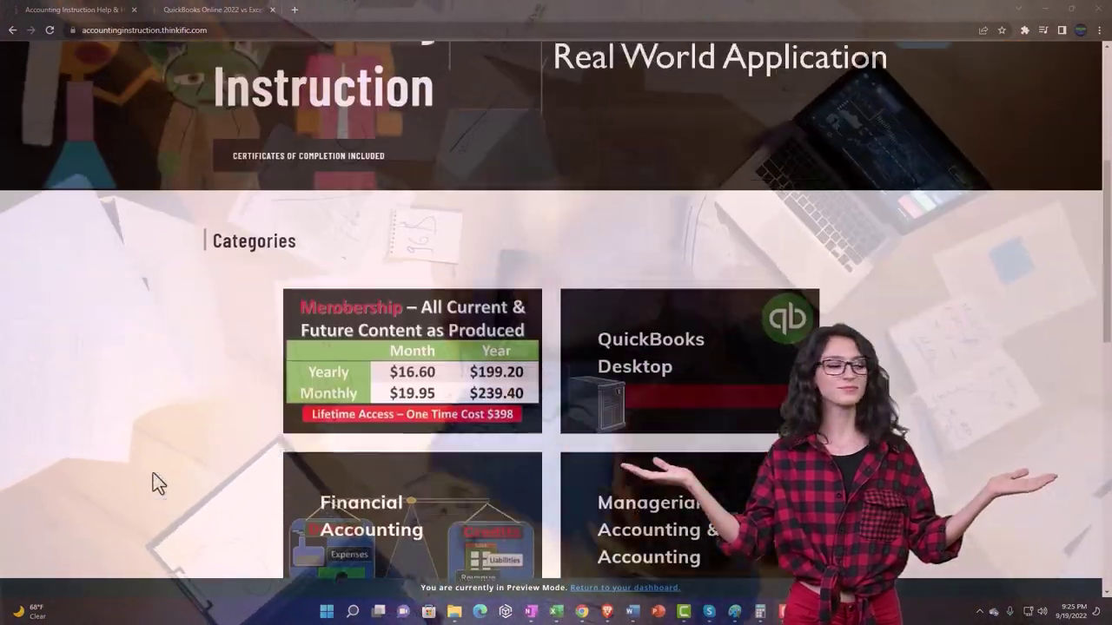
scroll(153, 473, "down", 1)
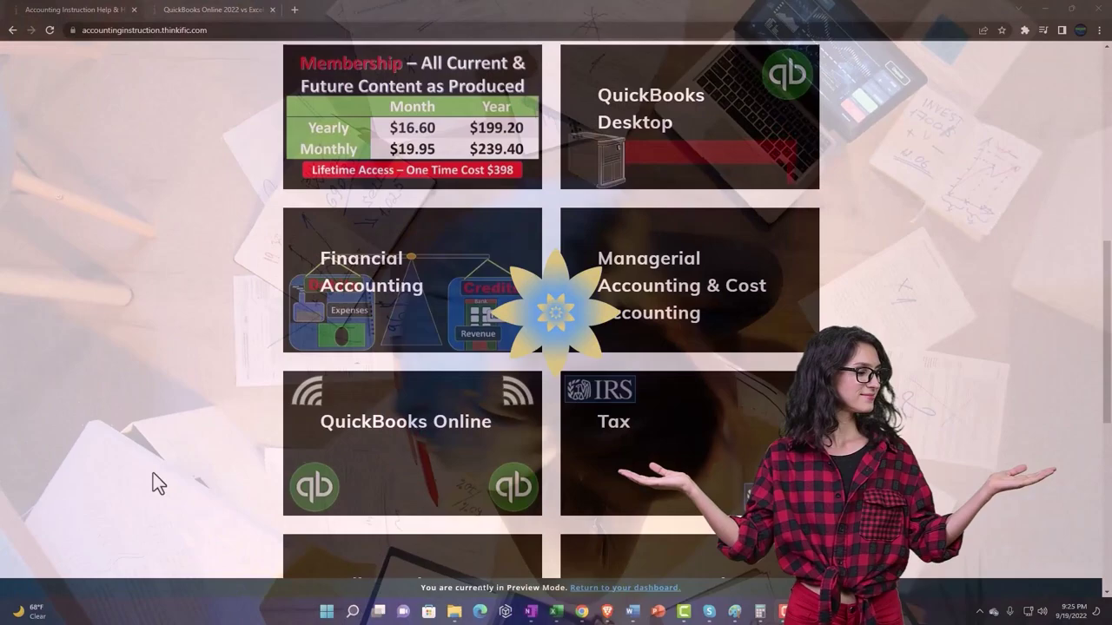
scroll(153, 474, "down", 3)
scroll(153, 474, "down", 3)
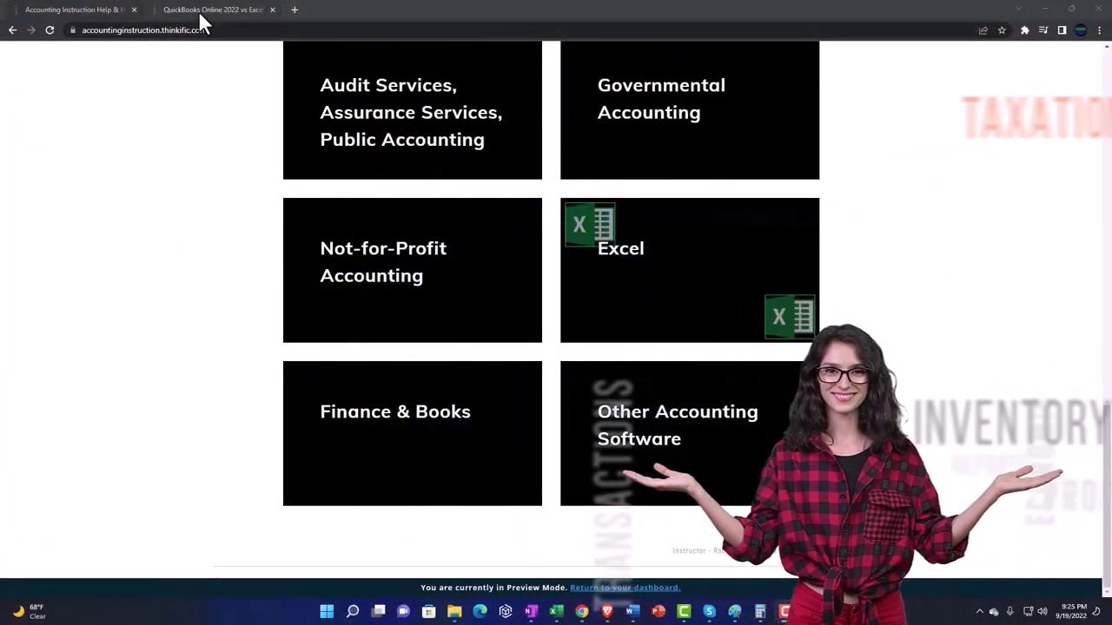
left_click(199, 11)
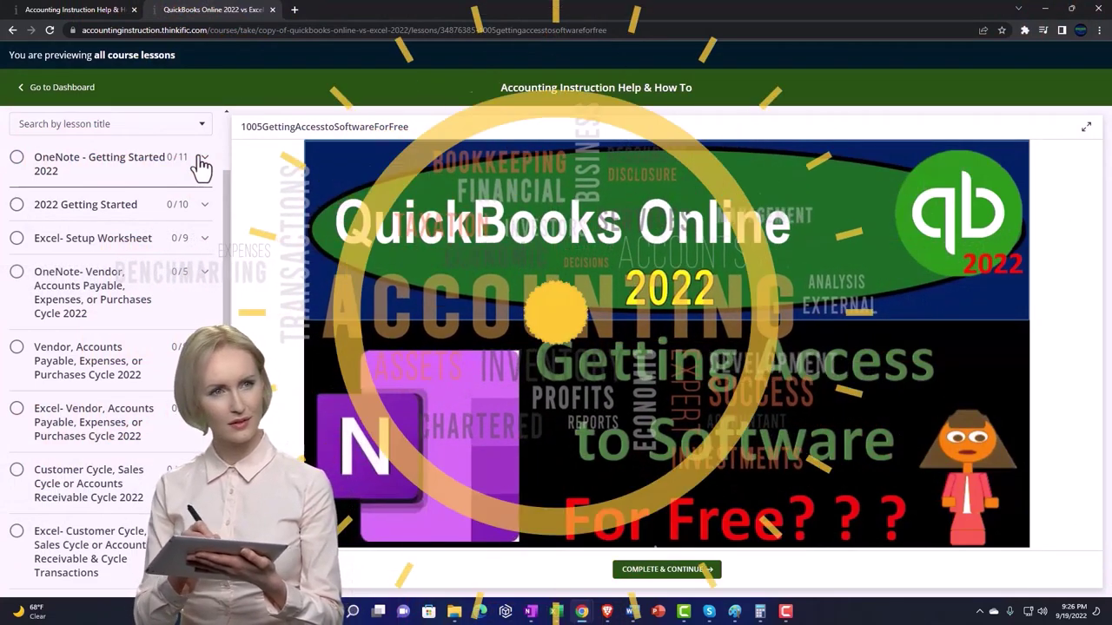
left_click(201, 160)
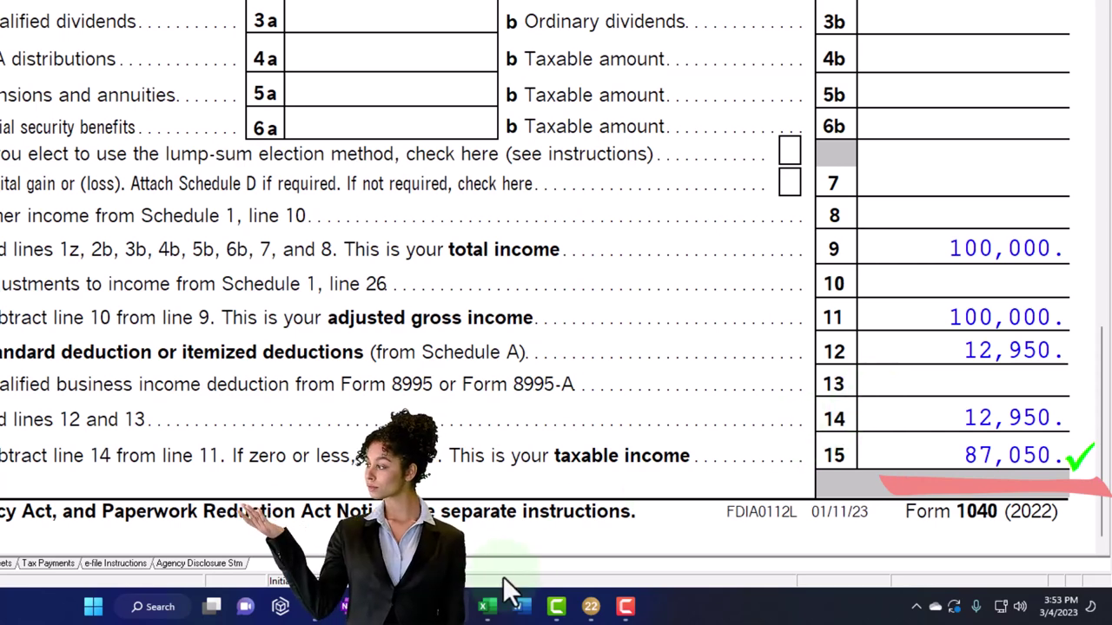
Compare the Excel Tax Formula 2022 worksheet with both pages of Form 1040 in Lacerte, from income through payments and refund
left_click(625, 606)
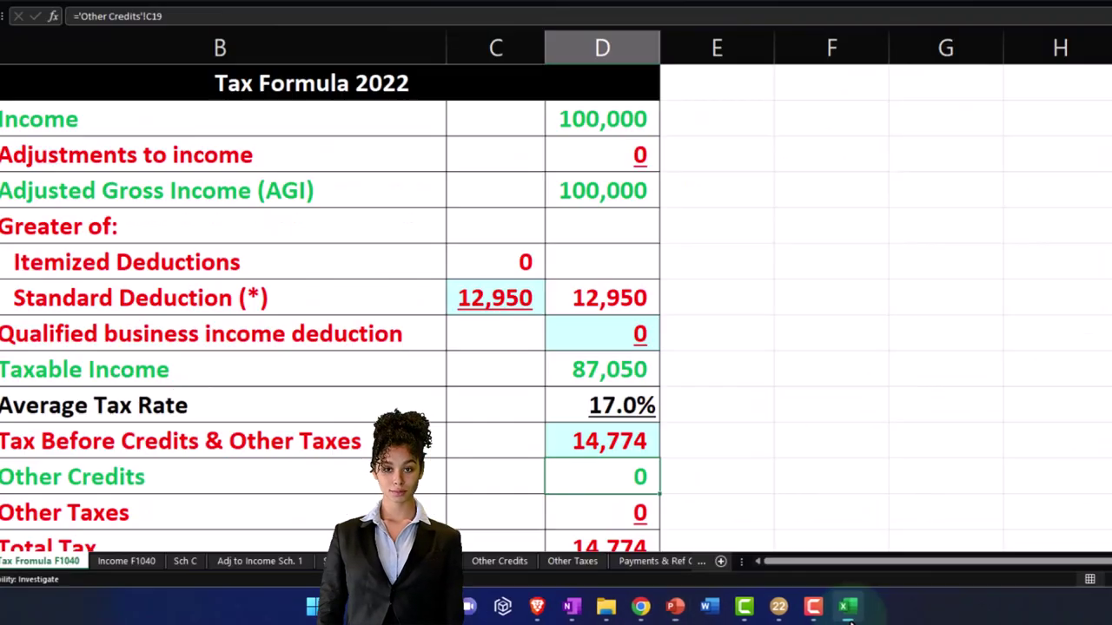
left_click(752, 75)
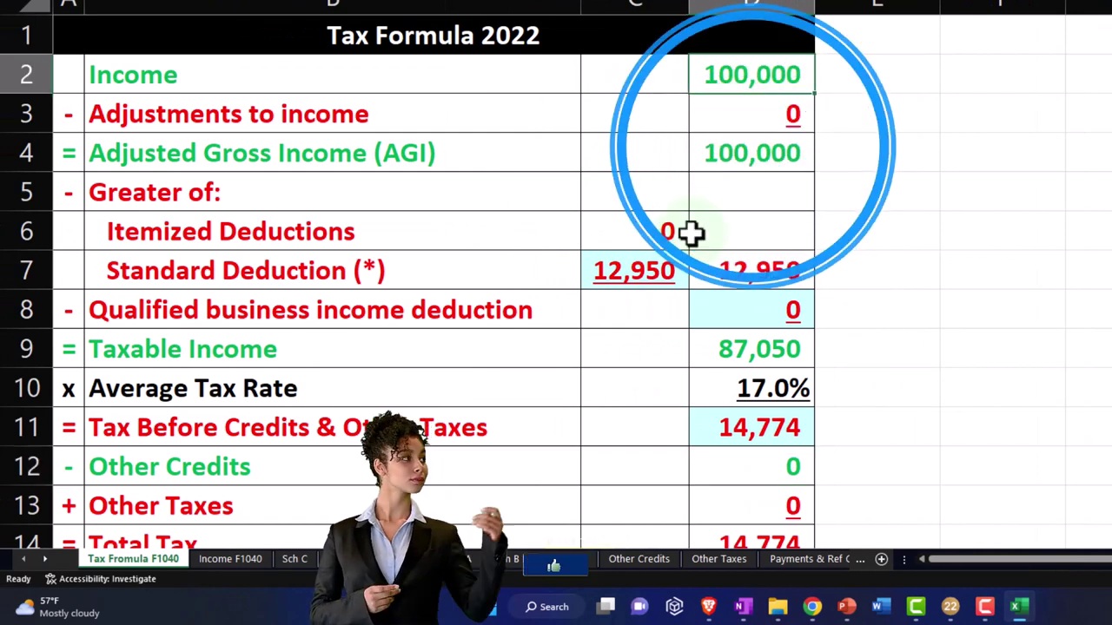
left_click(1021, 607)
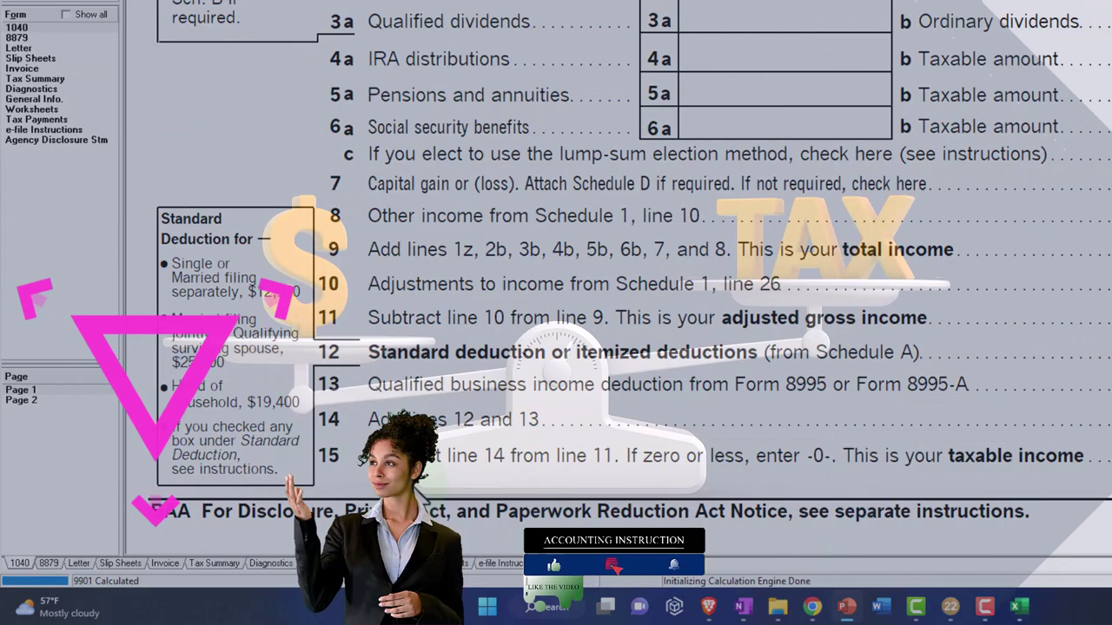
left_click(29, 400)
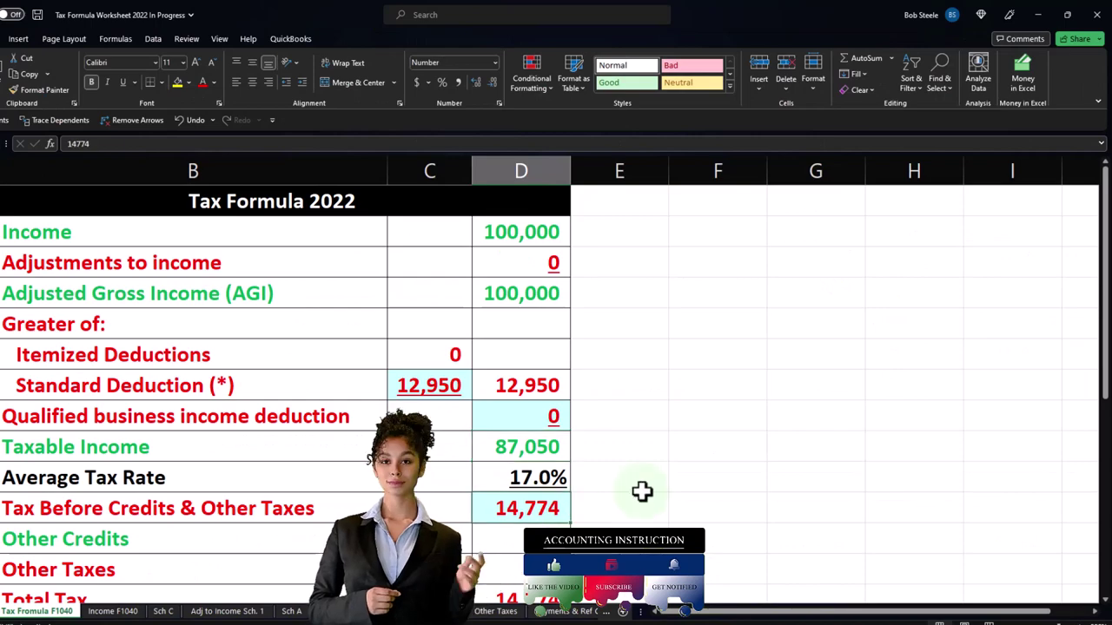
scroll(642, 492, "down", 2)
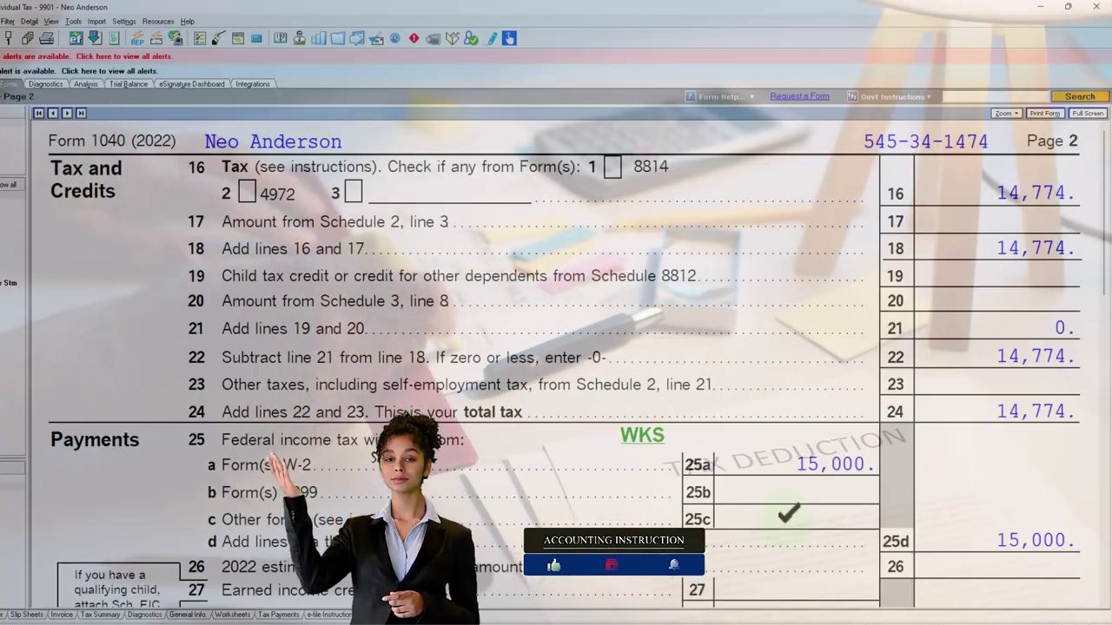
scroll(786, 530, "down", 5)
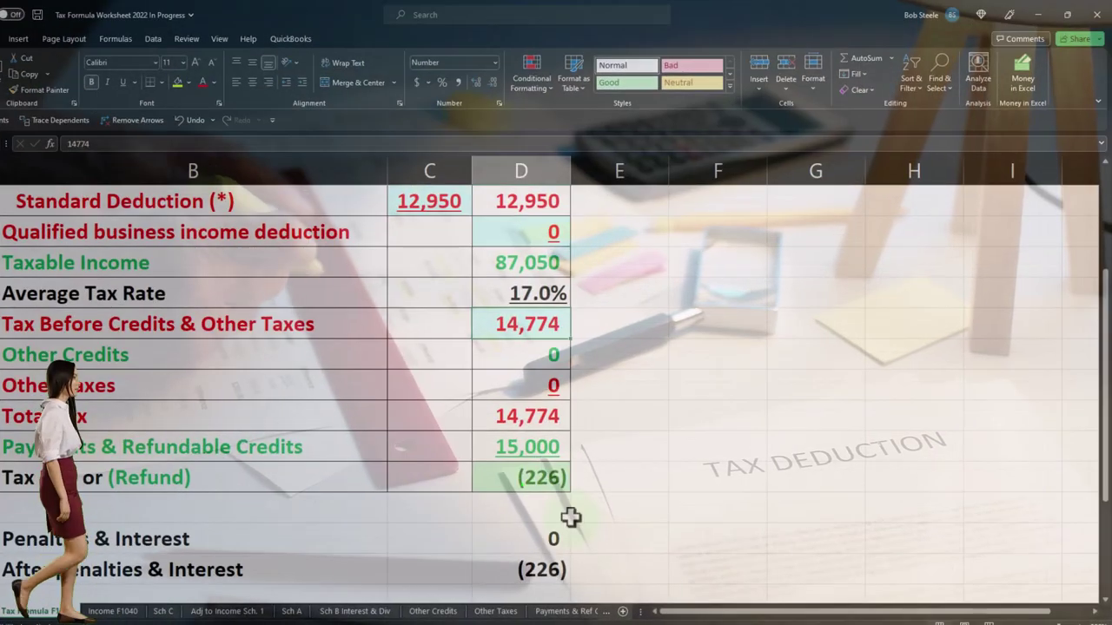
scroll(570, 518, "up", 2)
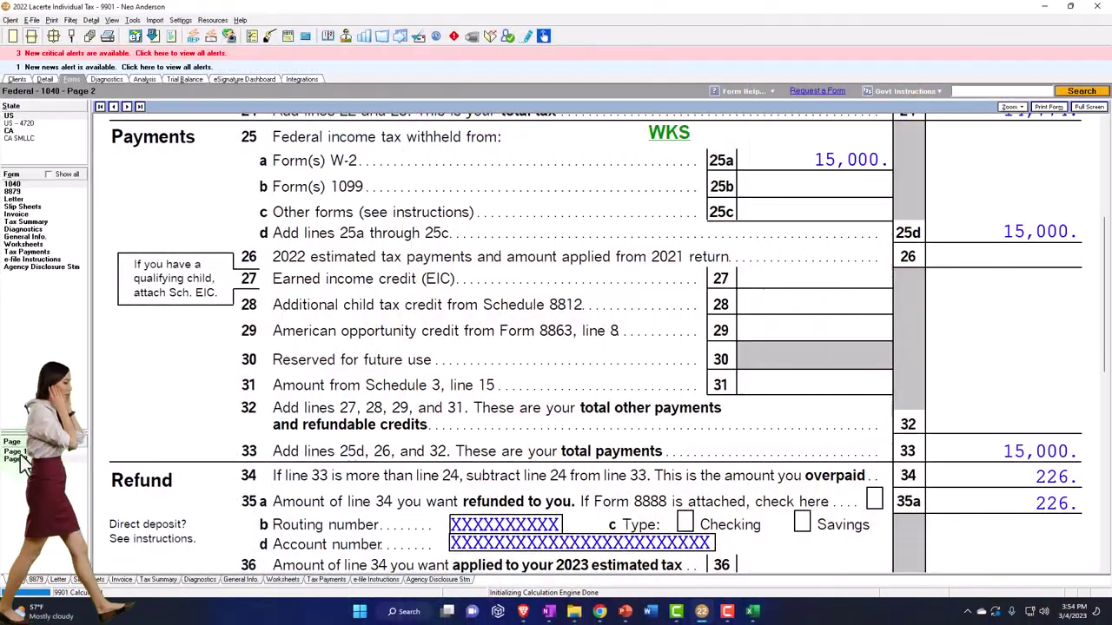
Return to page 1 of Form 1040 and examine the income lines for IRA distributions, pensions and annuities
left_click(15, 453)
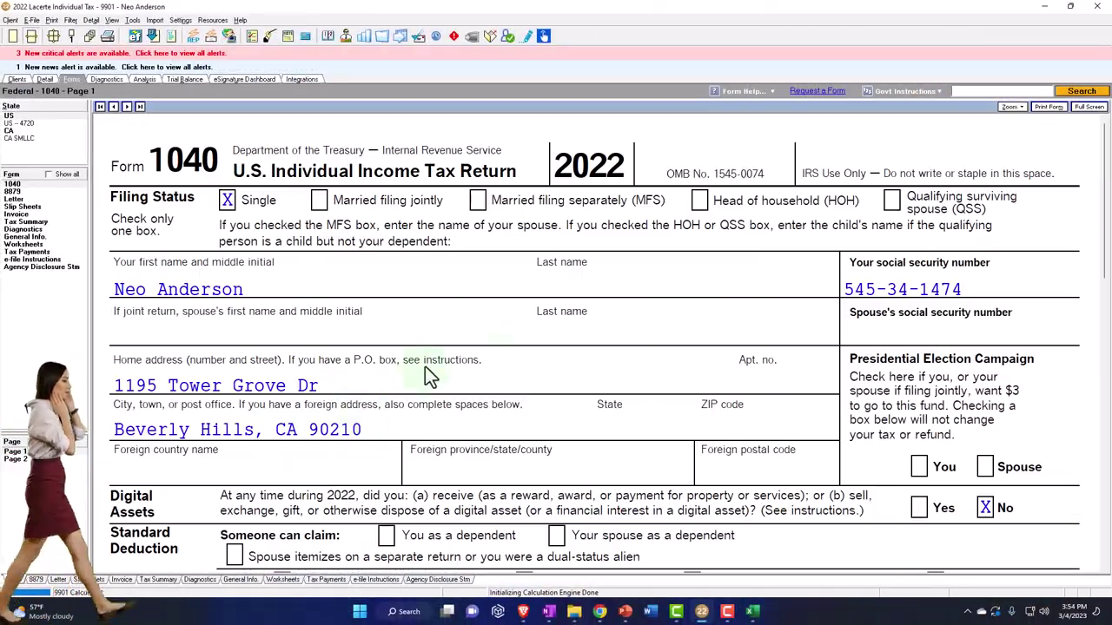
scroll(650, 330, "down", 10)
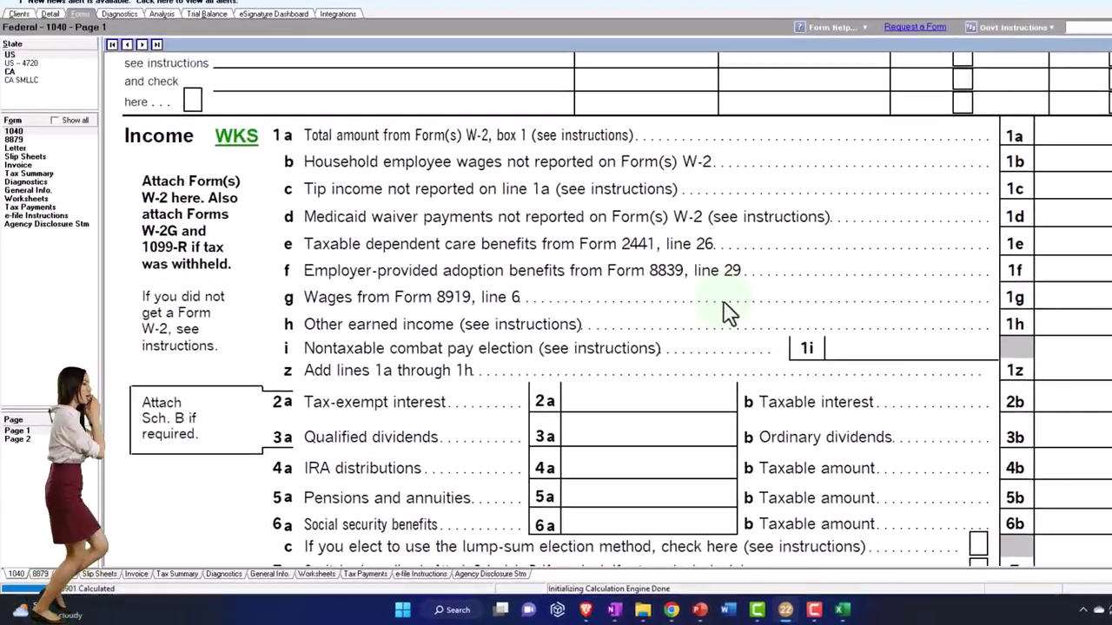
scroll(728, 311, "down", 3)
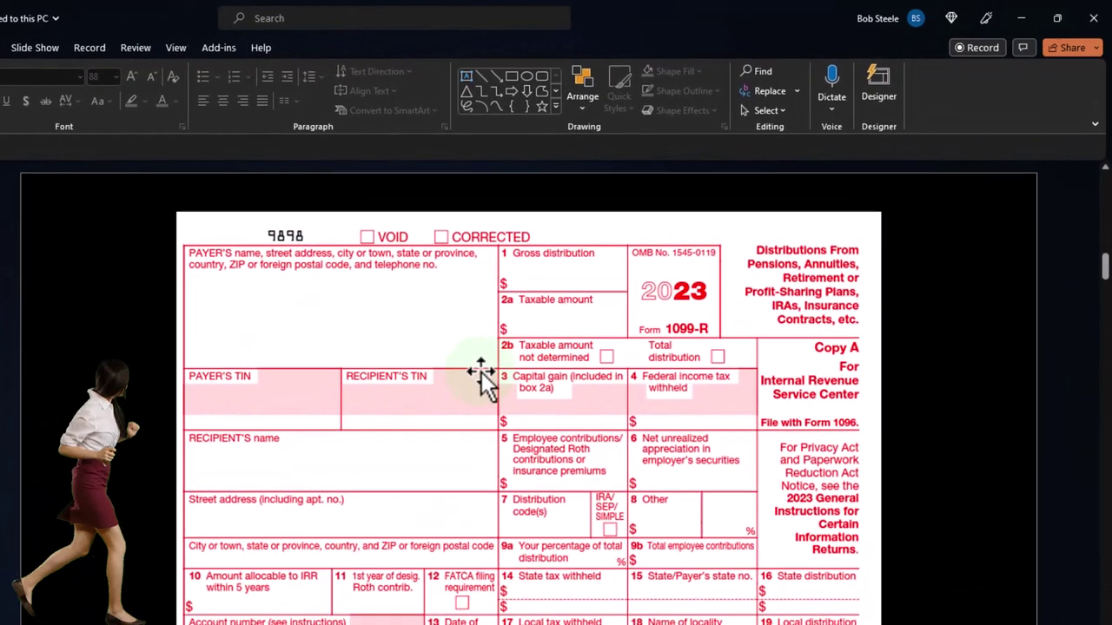
In the PowerPoint presentation, review the 1099-R form and the recipient instructions with the Box 7 distribution codes
left_click(782, 269)
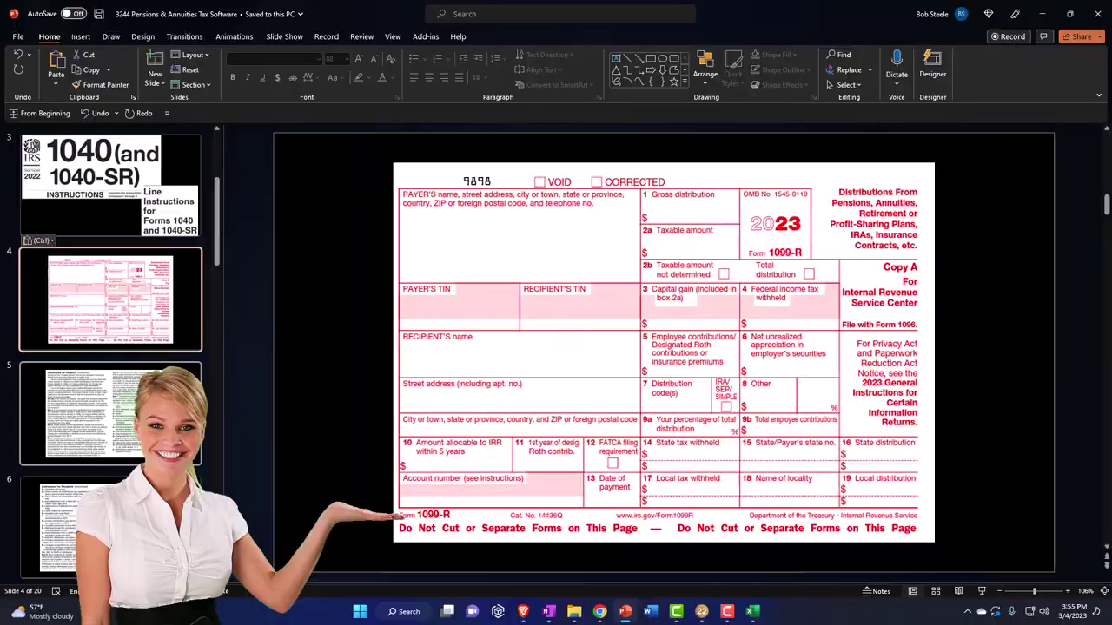
left_click(148, 426)
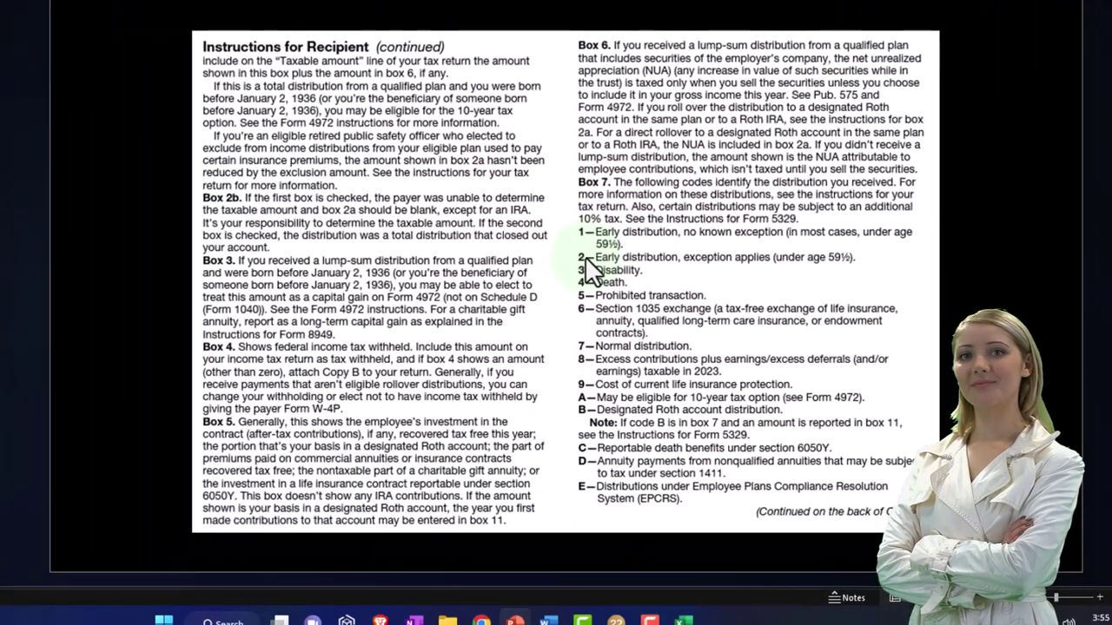
key("Page_Down")
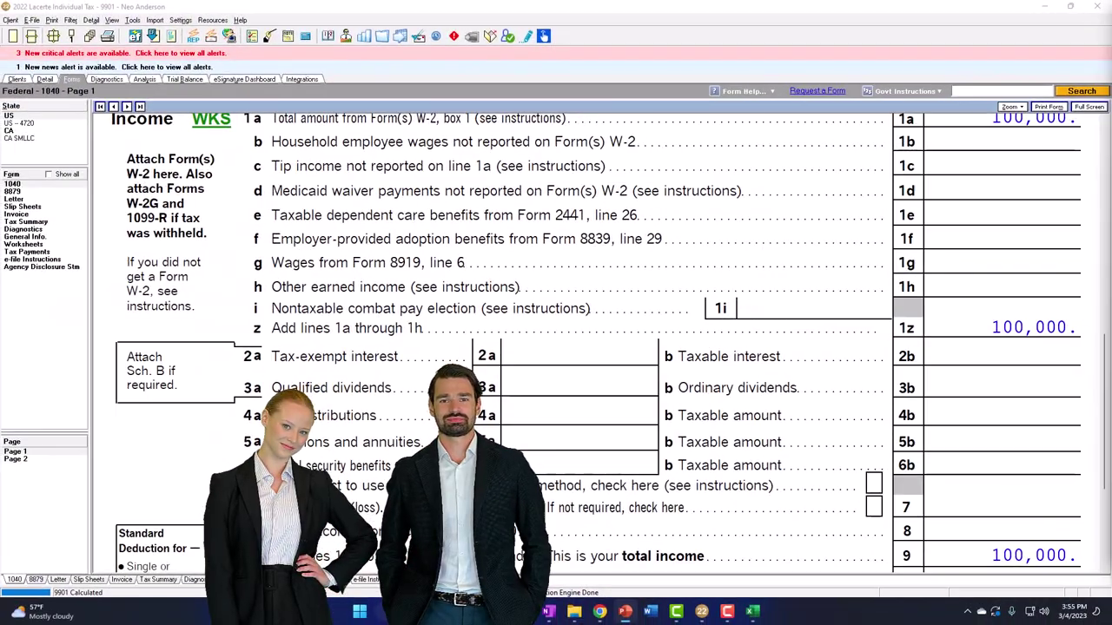
In Lacerte's Pensions, IRA Distributions input, set Distribution Code #1 of the 1099 R entry to 7 - Normal distribution
scroll(545, 397, "up", 10)
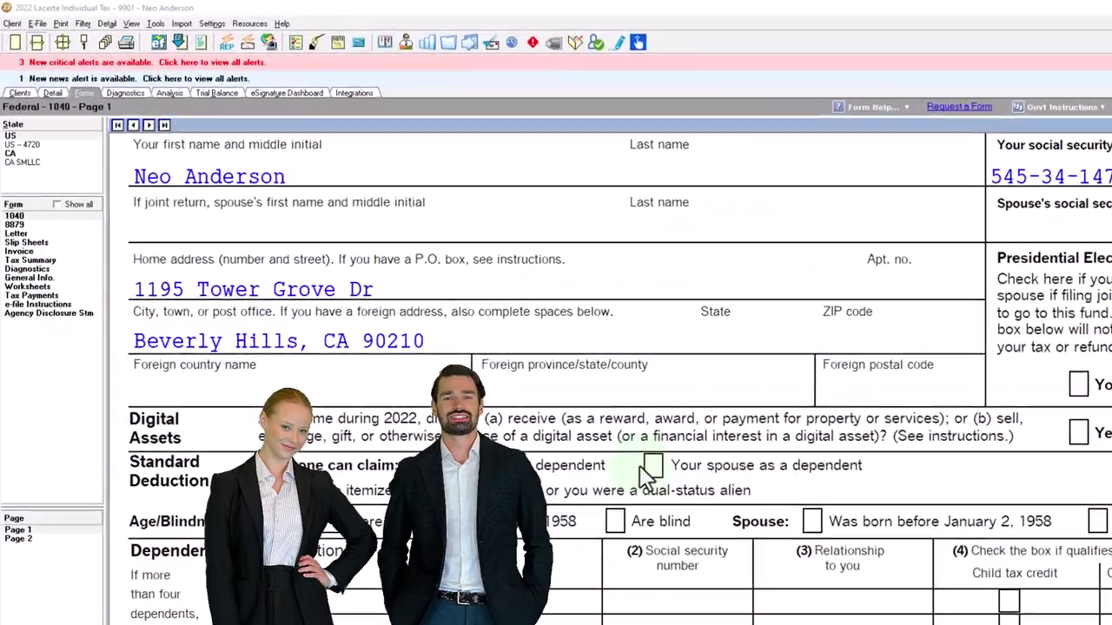
scroll(586, 434, "up", 3)
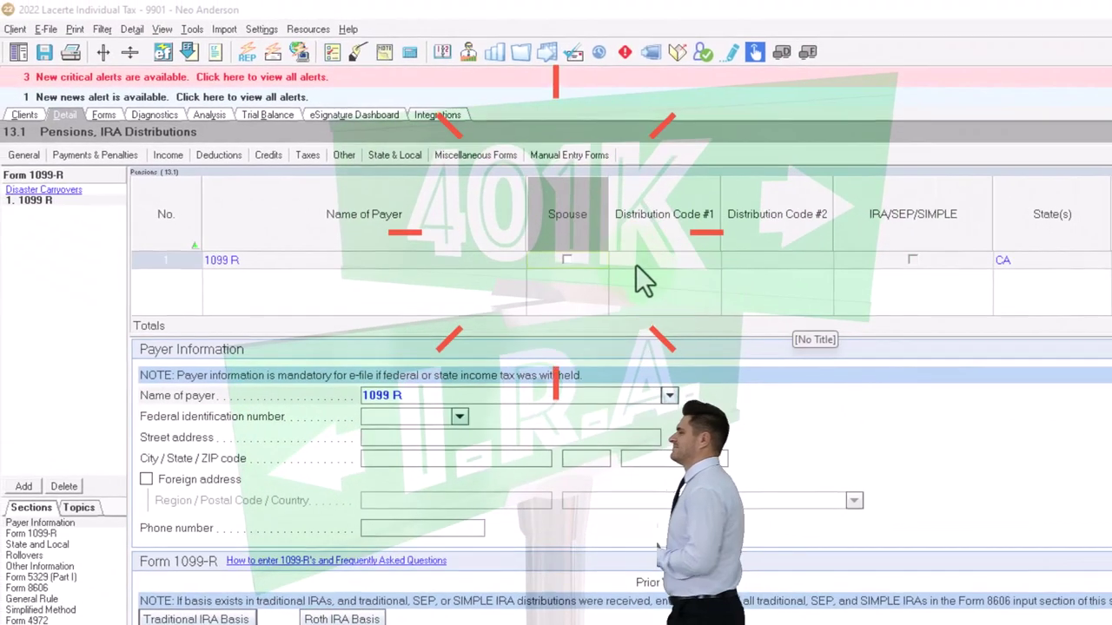
left_click(598, 238)
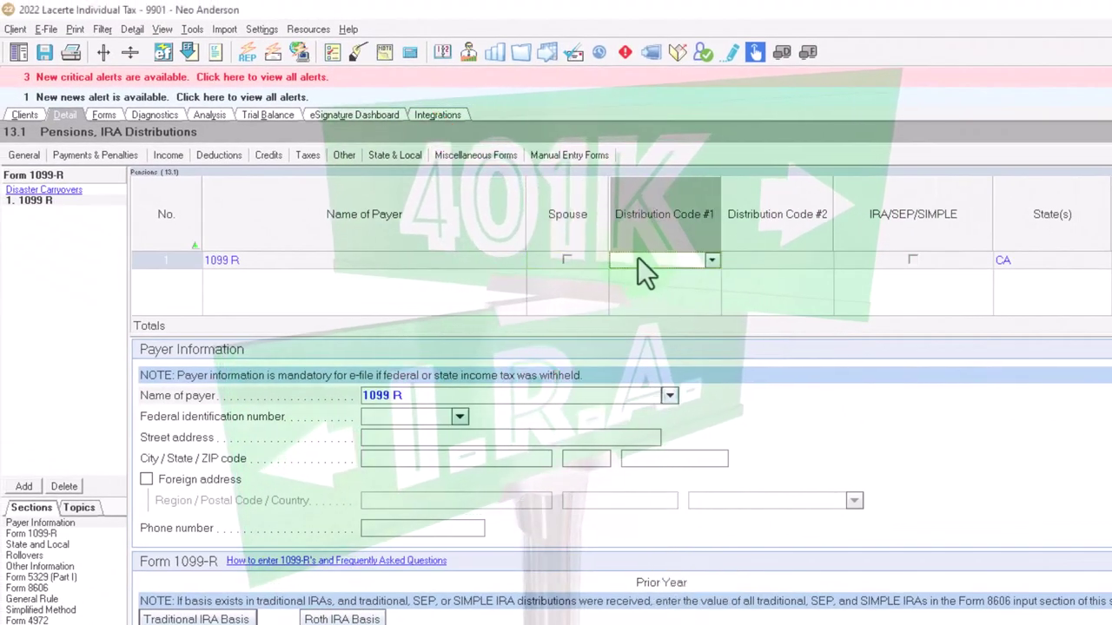
left_click(712, 261)
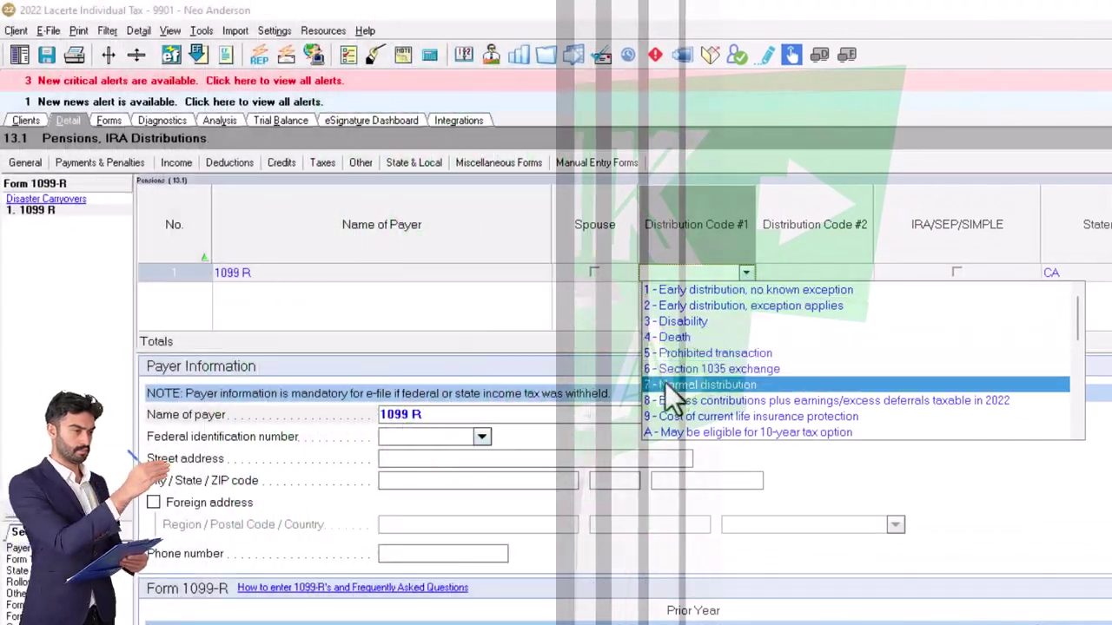
left_click(729, 386)
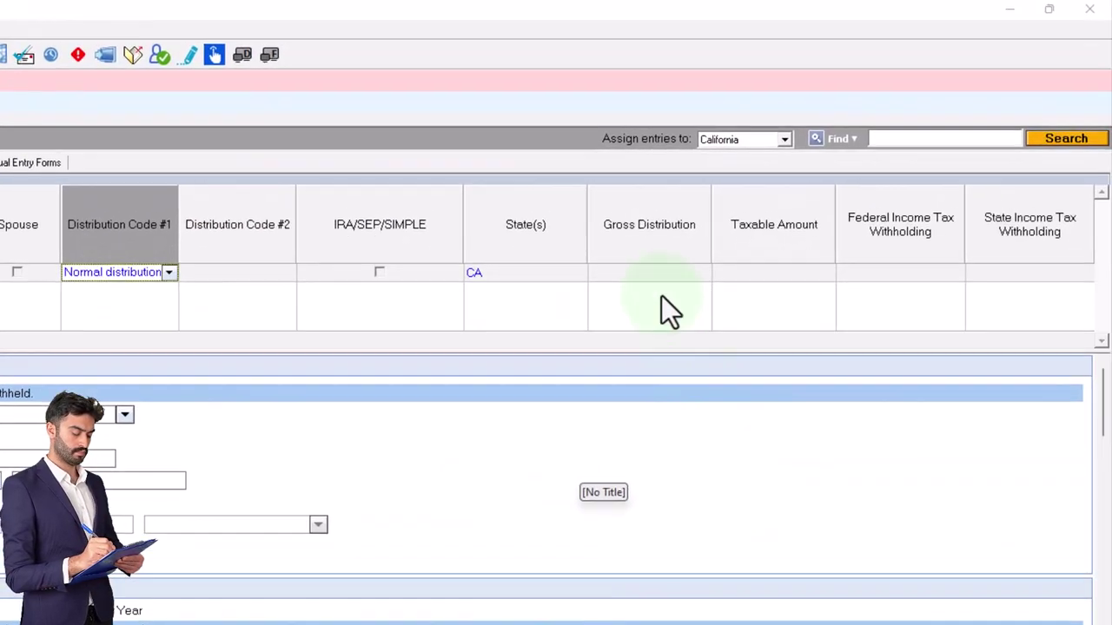
Enter a gross distribution of 10,000 and a taxable amount of 1,000 for the 1099 R entry
left_click(850, 58)
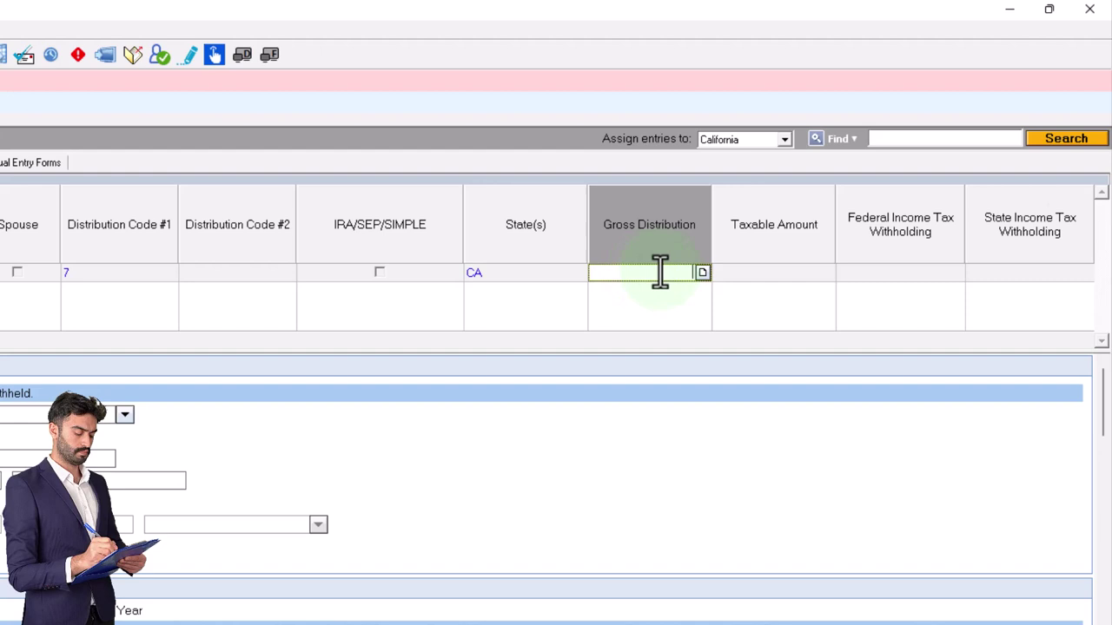
type("10,000")
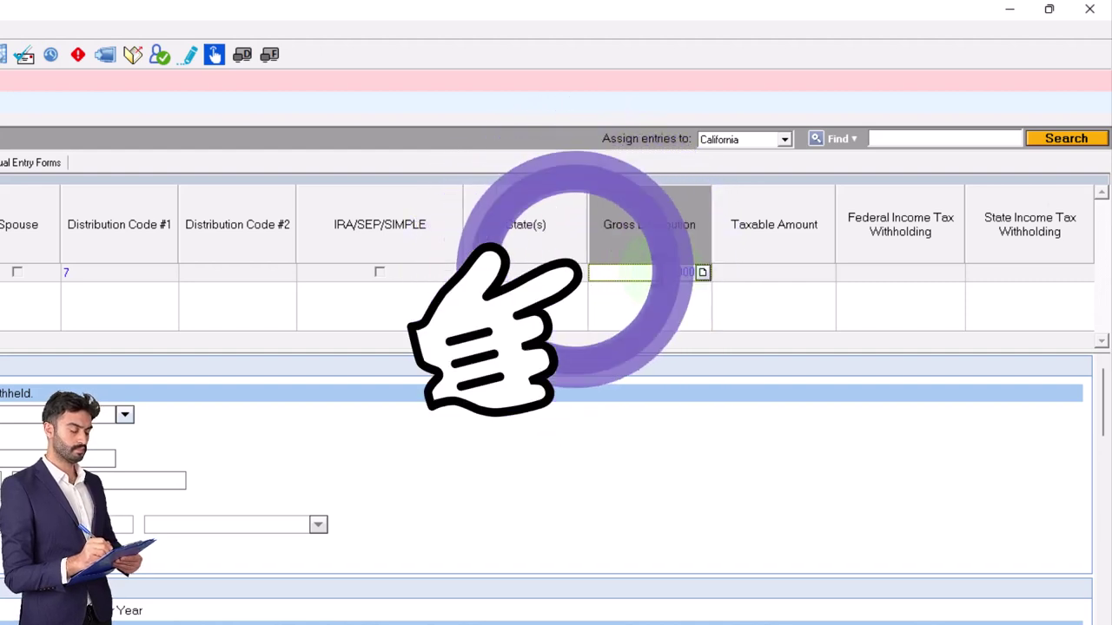
key("Tab")
type("1,")
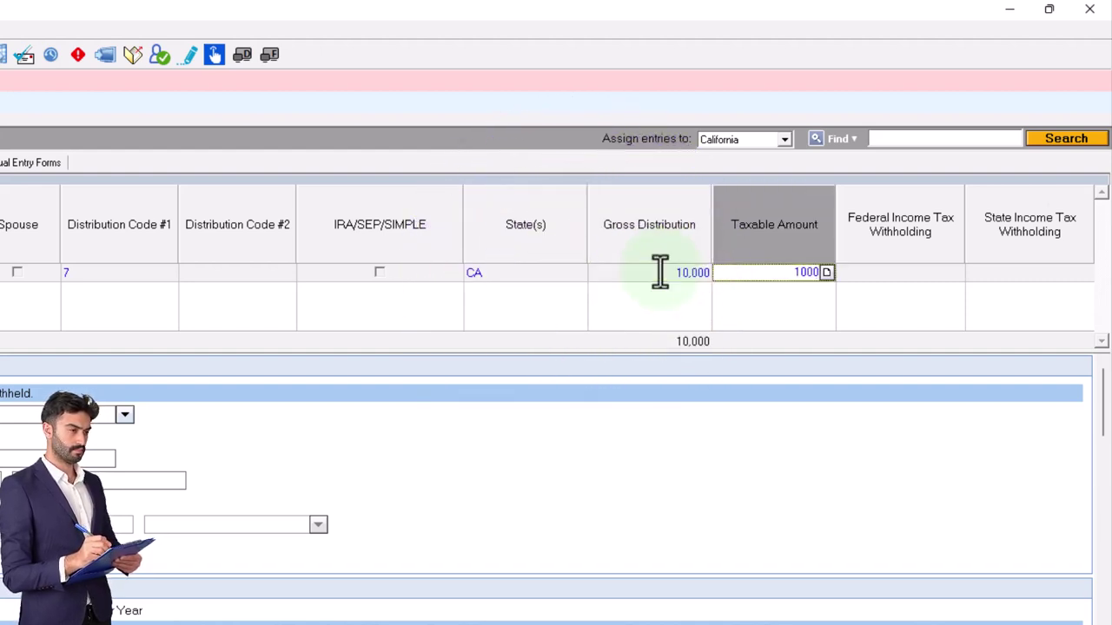
type("000")
key("Tab")
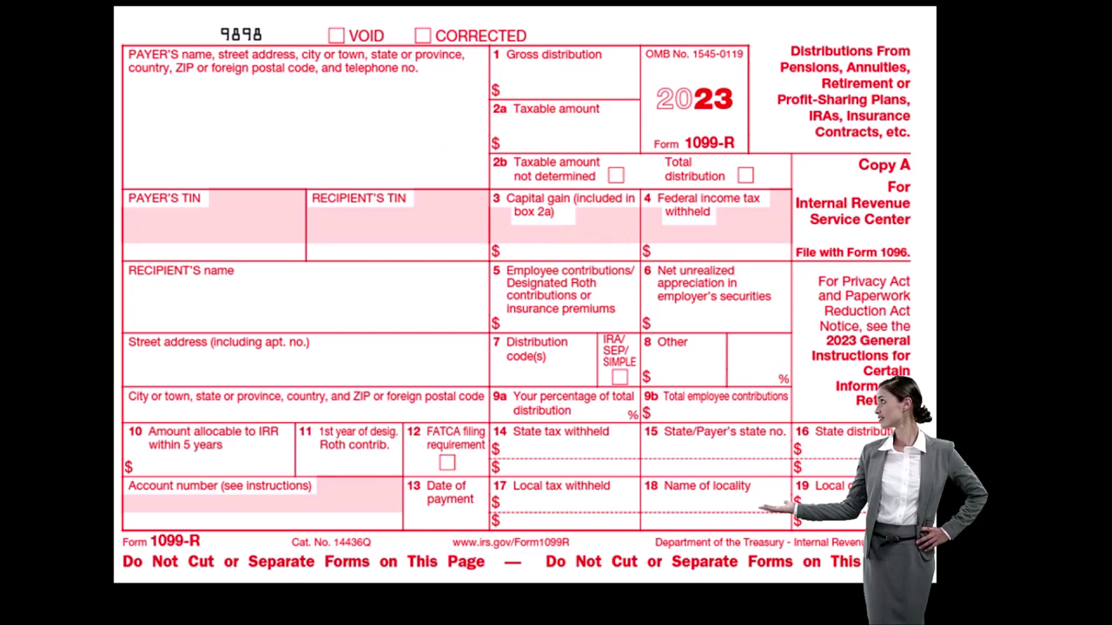
Show all available forms and display the standard Form 1040 in place of Form 1040-SR
left_click(360, 289)
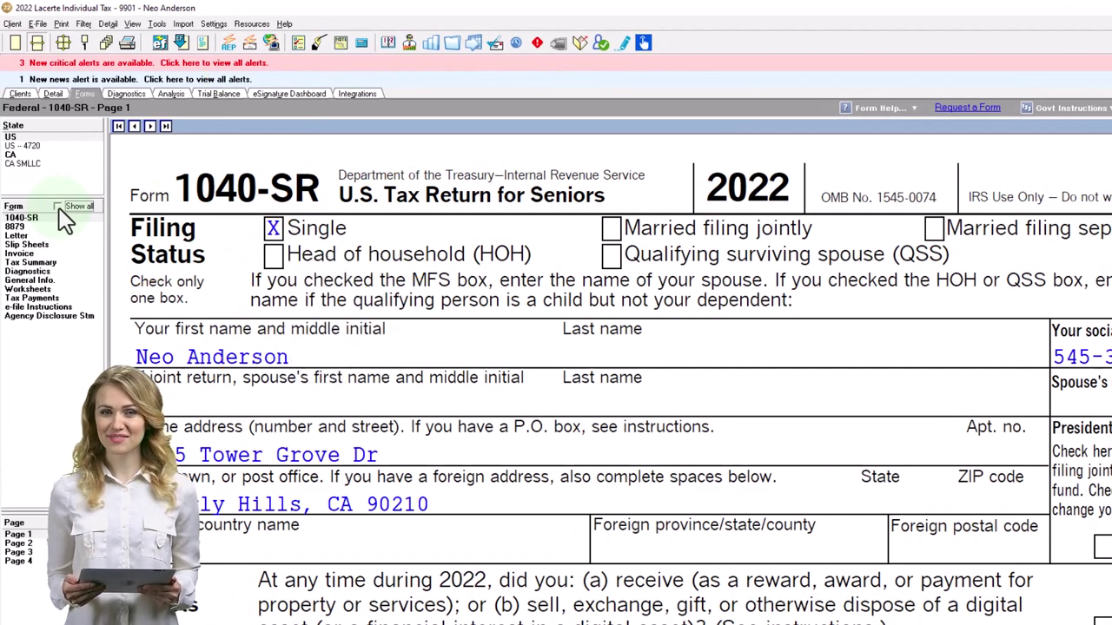
left_click(58, 207)
left_click(14, 218)
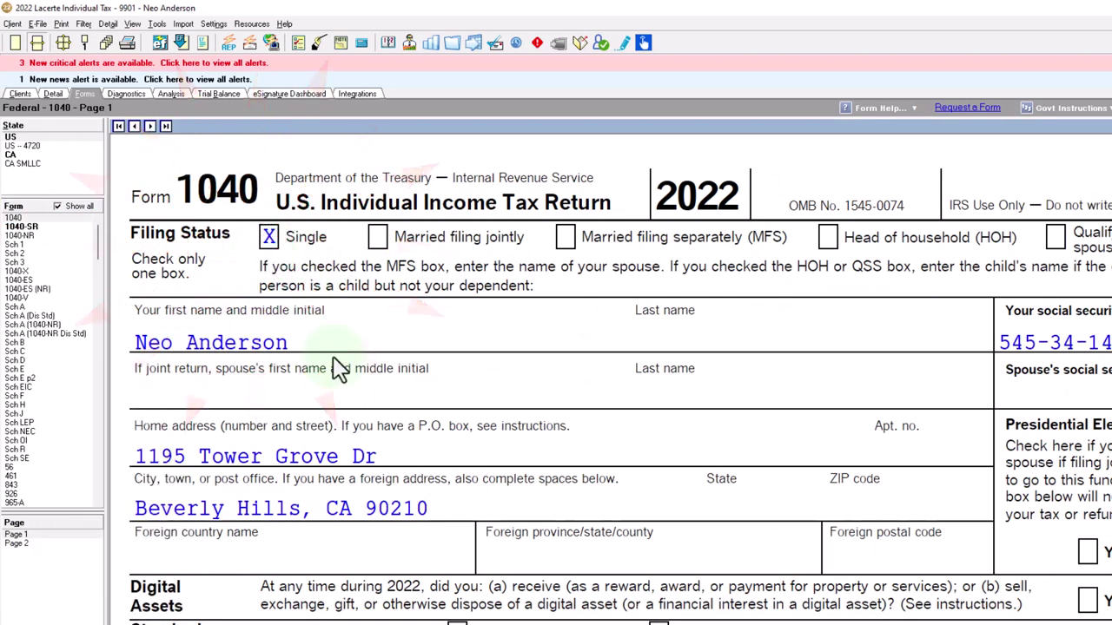
Check the age box, the wage income and the pension amounts on lines 5a and 5b of Form 1040
scroll(333, 356, "down", 5)
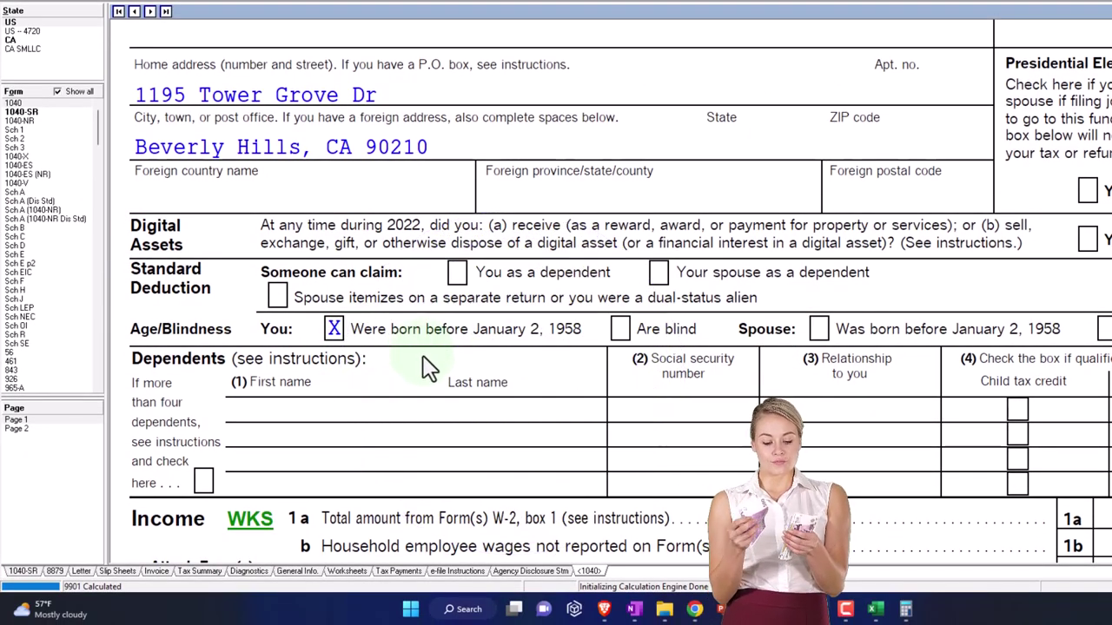
scroll(556, 372, "down", 6)
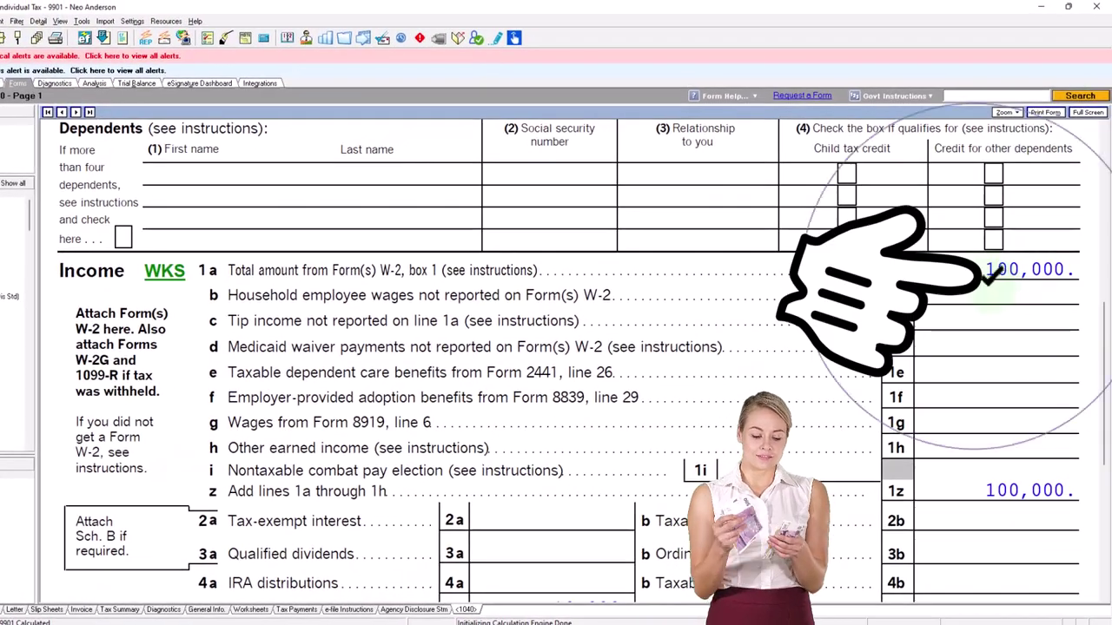
scroll(988, 278, "down", 3)
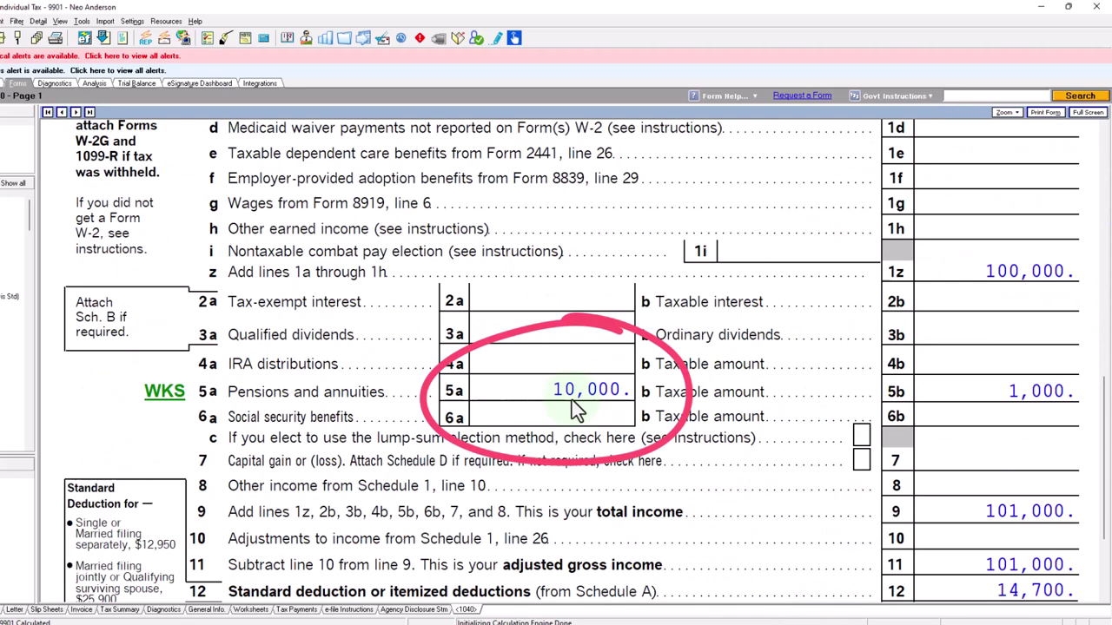
Set the 1099 R entry's gross distribution to 1,000 and check the pension, total income and taxable income lines on Form 1040
left_click(5, 91)
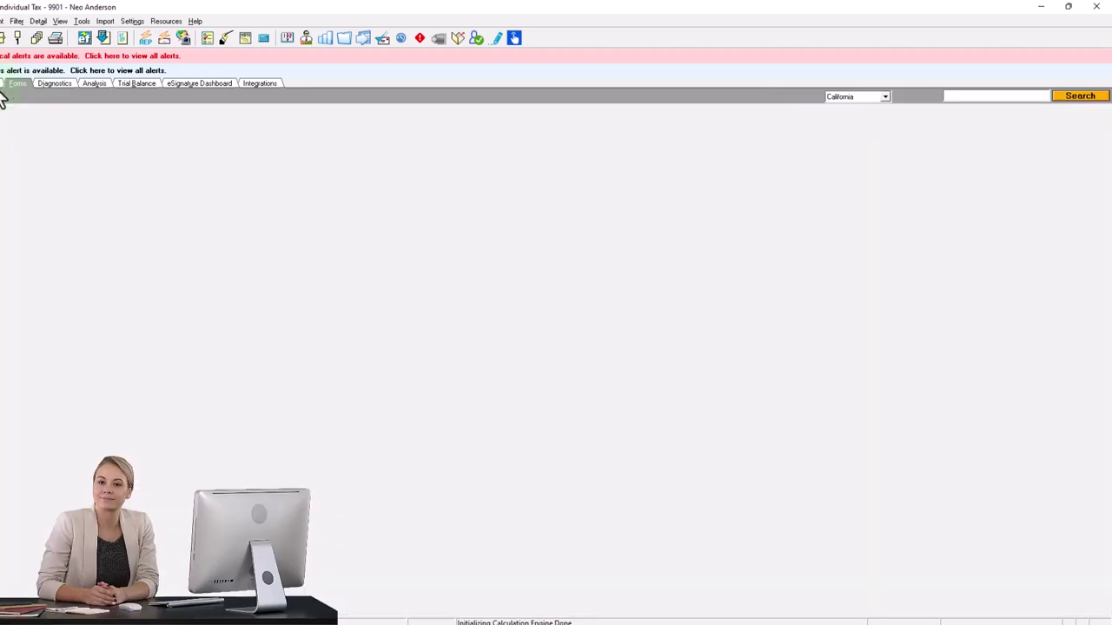
left_click(768, 193)
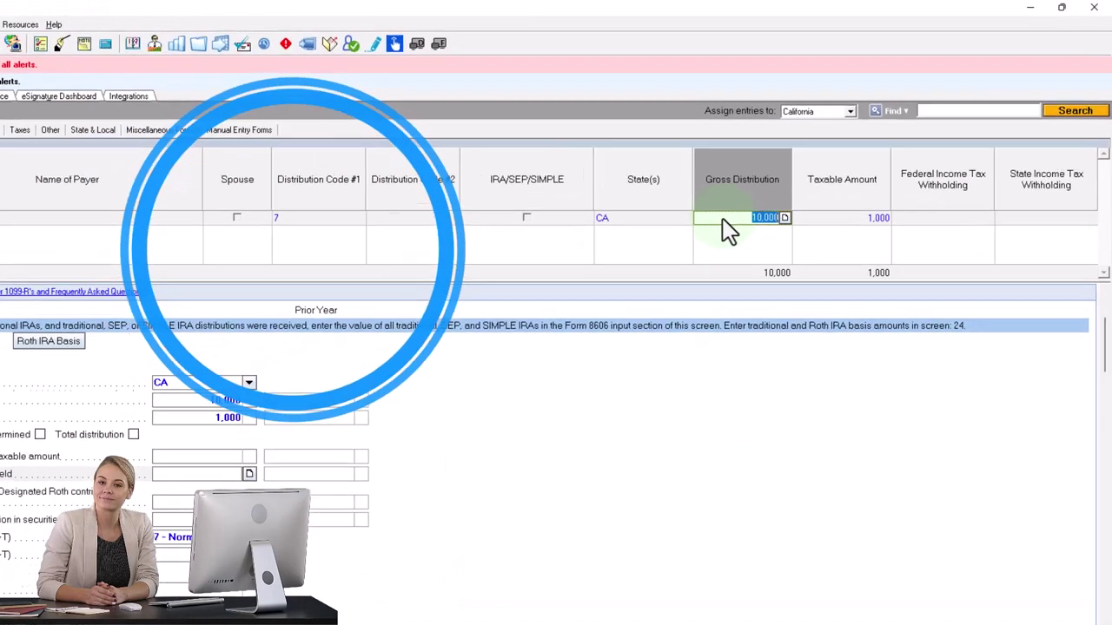
type("1000")
key("Tab")
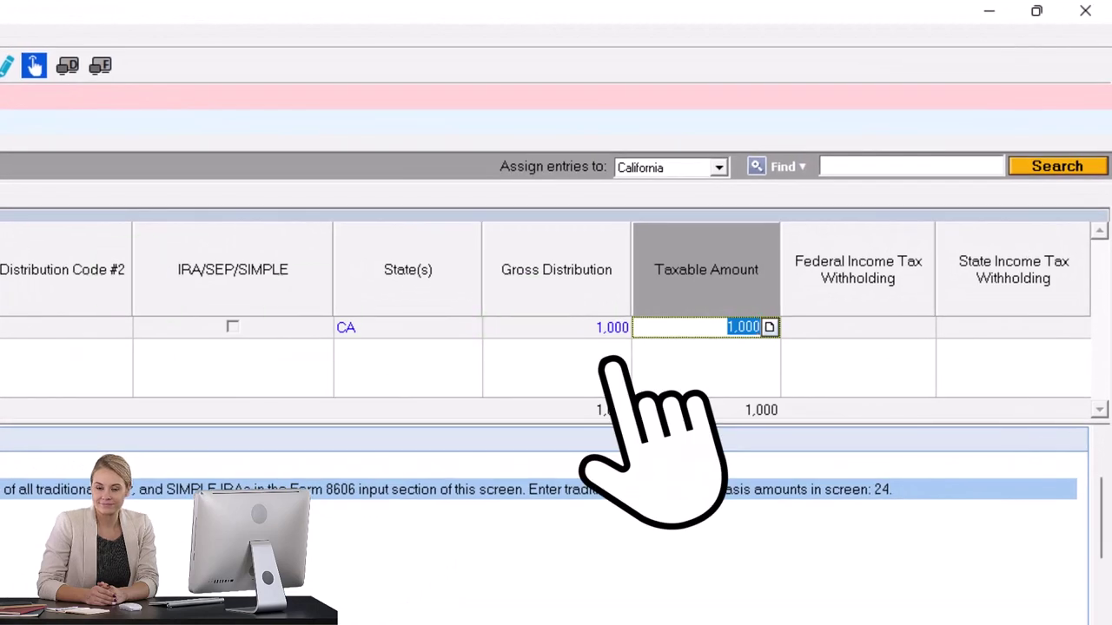
key("Escape")
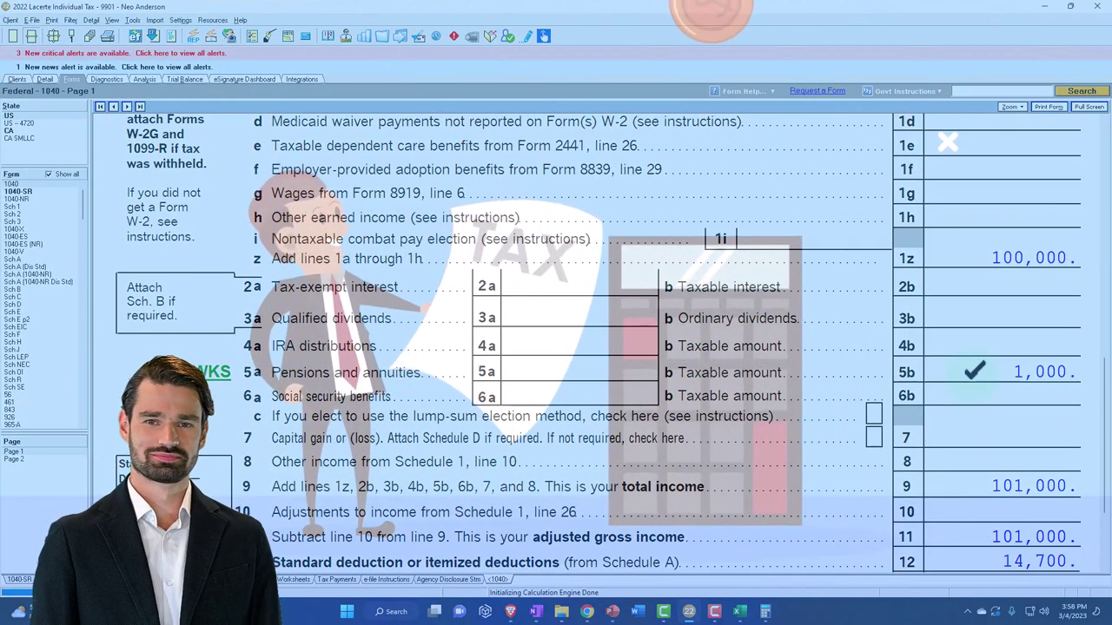
scroll(582, 347, "down", 2)
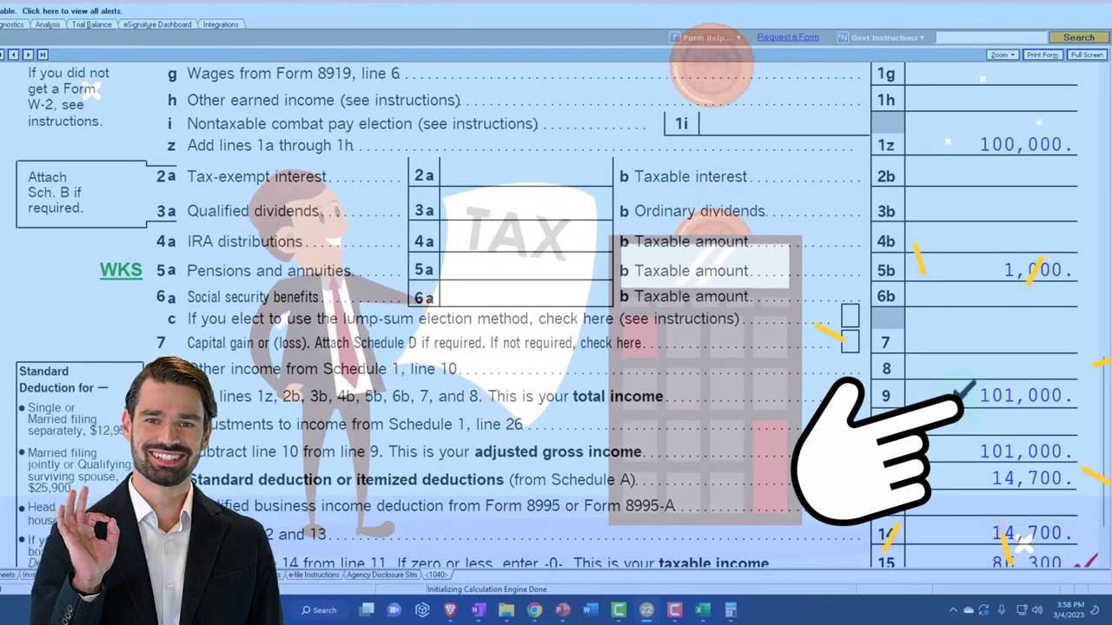
scroll(556, 312, "down", 2)
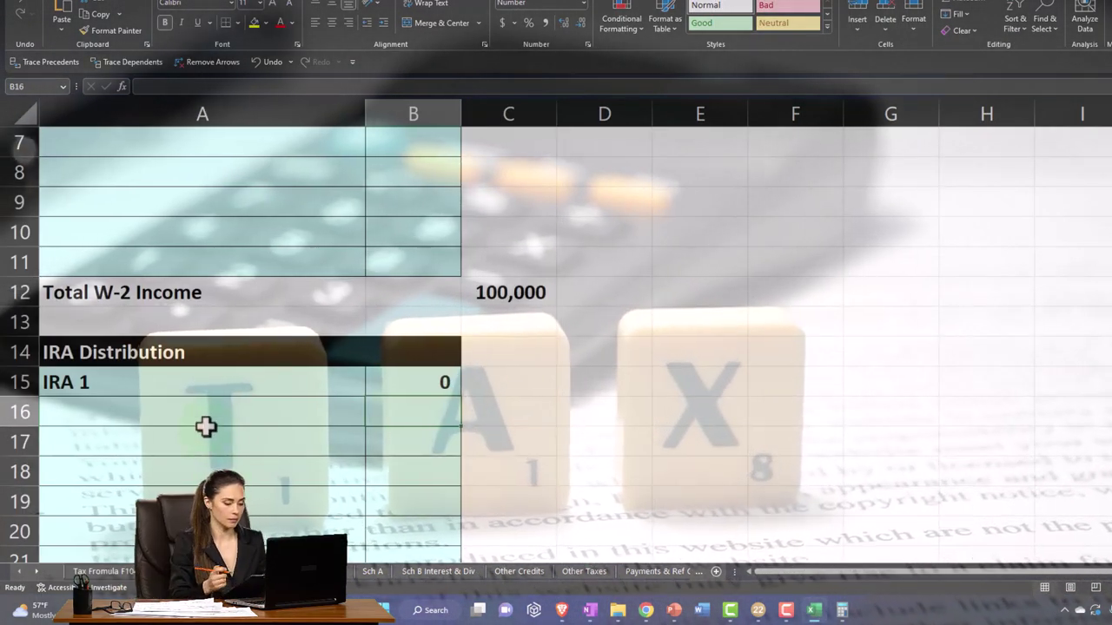
In the Excel tax formula worksheet's Income F1040 sheet, insert 11 blank rows above the Total Income Form 1040 line in row 27
scroll(205, 426, "down", 3)
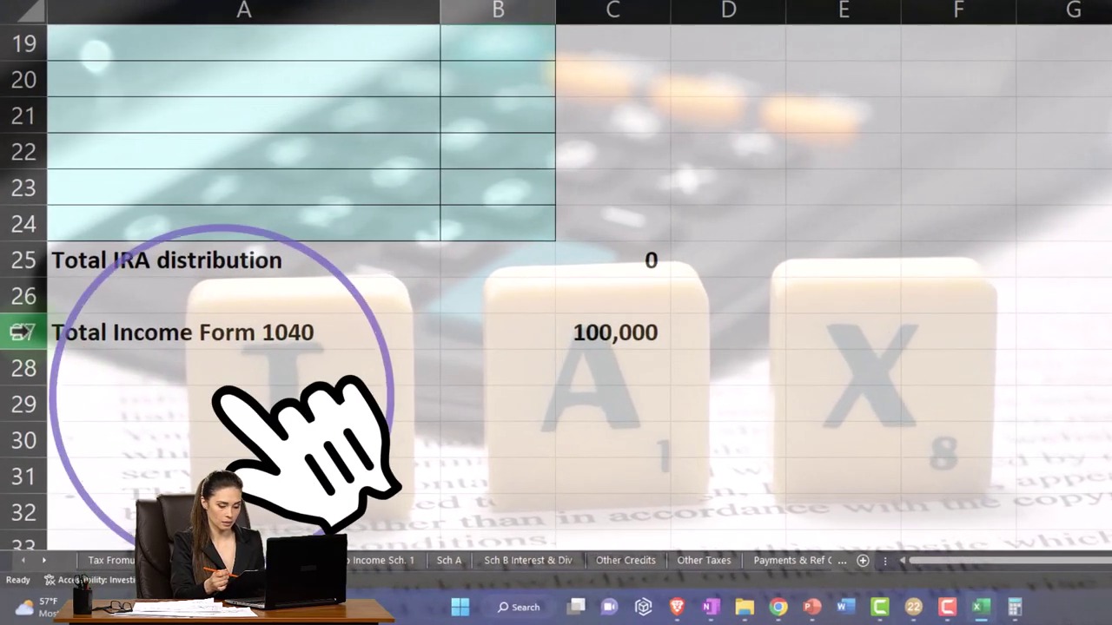
left_click_drag(22, 332, 48, 389)
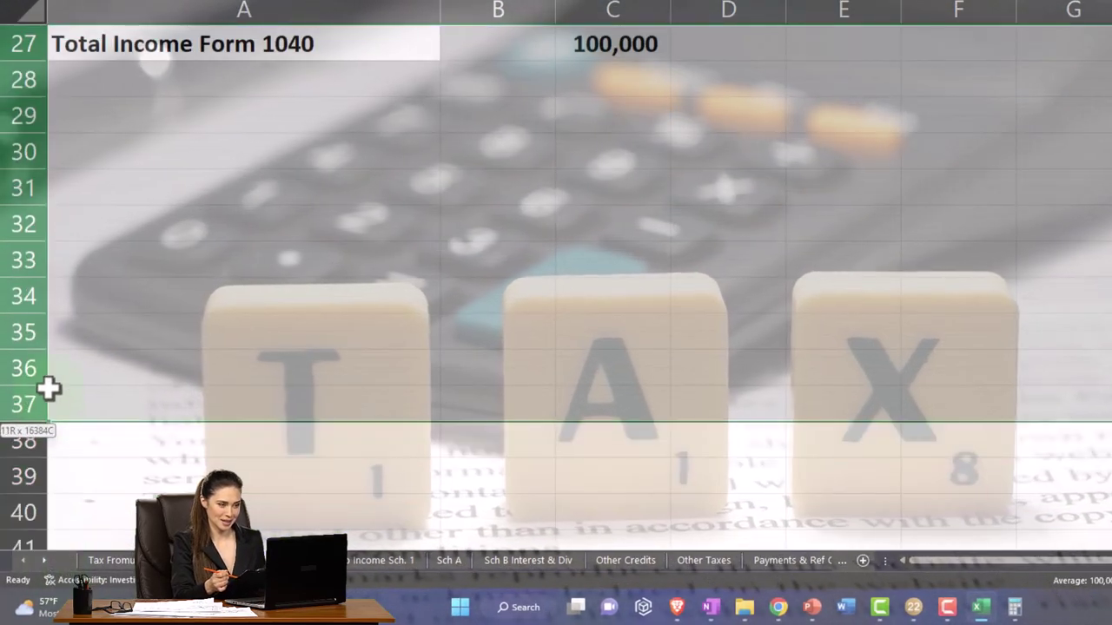
right_click(163, 285)
left_click(214, 439)
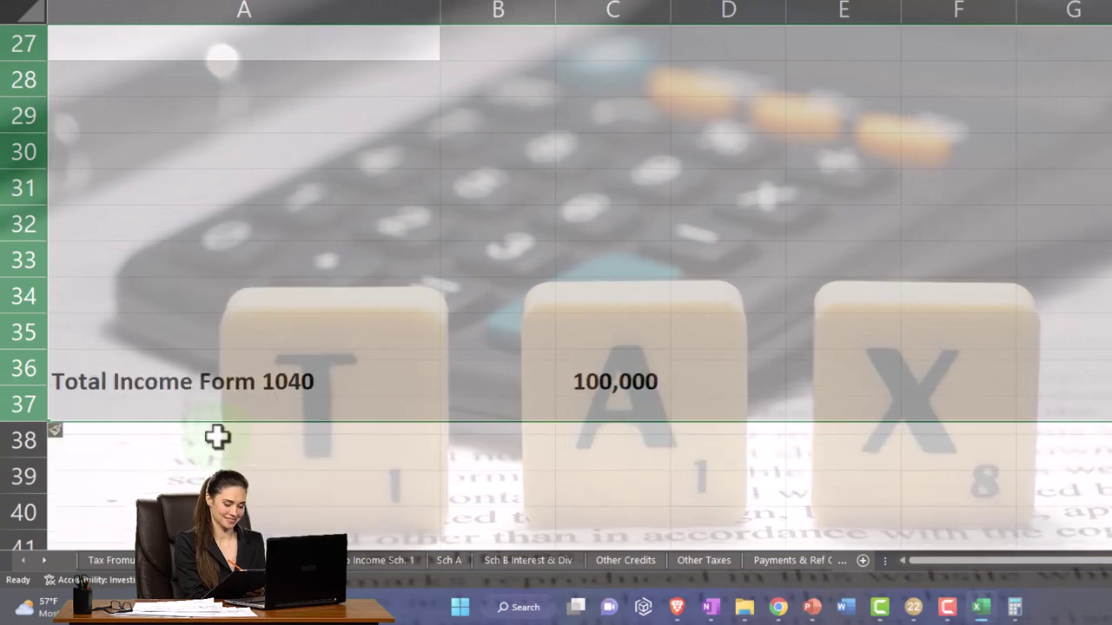
Check the pension line wording on Lacerte's Form 1040 and enter the heading Pension & Annuities in cell A27 of the Excel worksheet
scroll(217, 409, "up", 2)
scroll(190, 379, "up", 4)
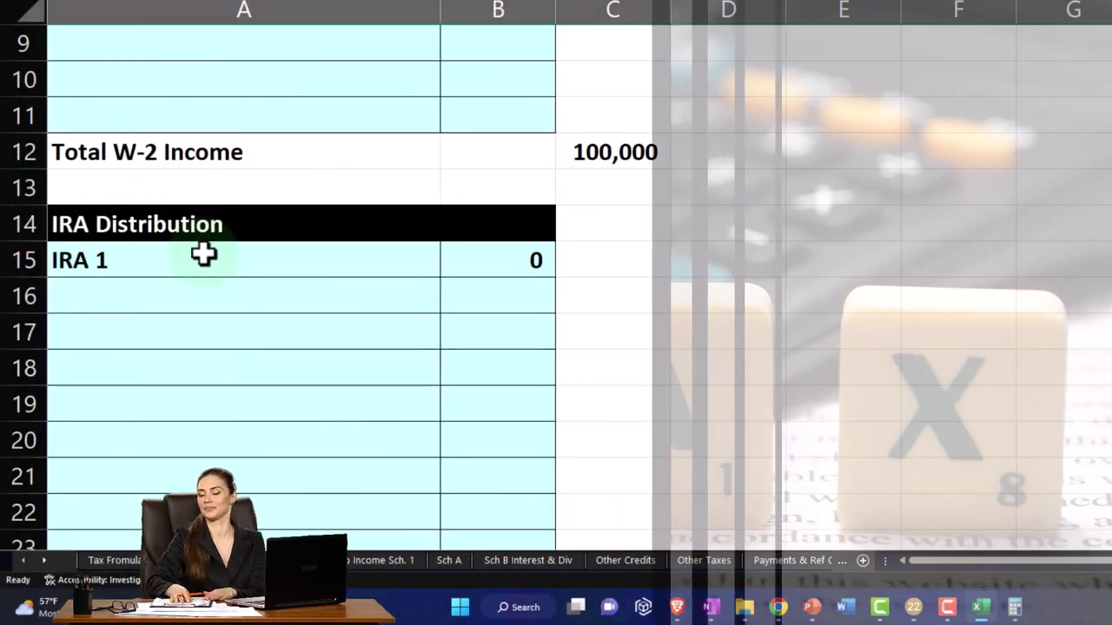
scroll(203, 254, "down", 3)
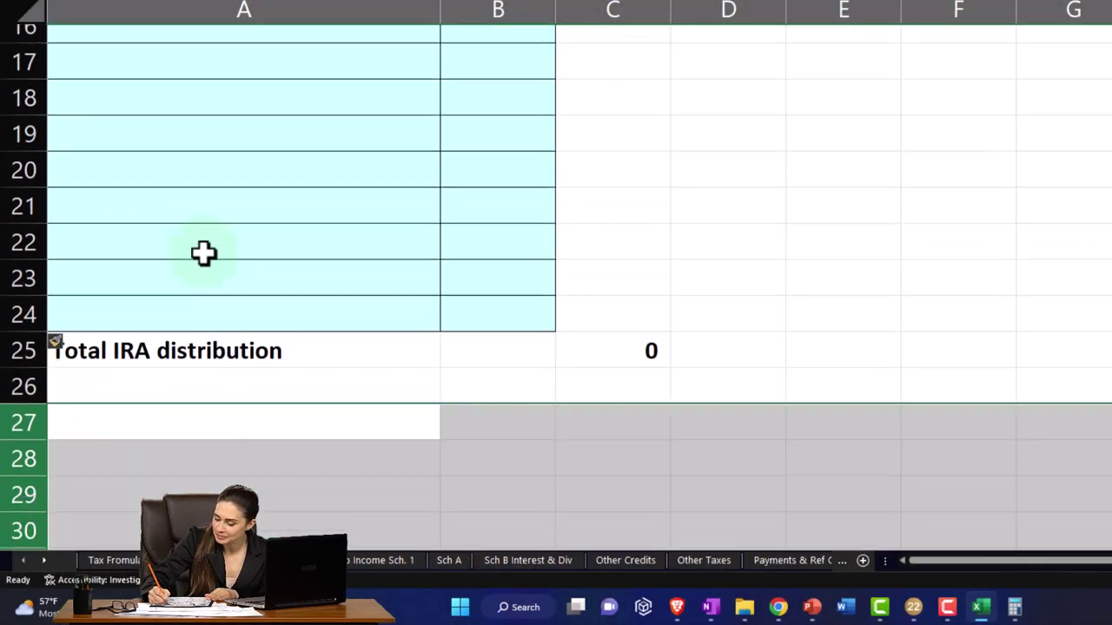
left_click(166, 369)
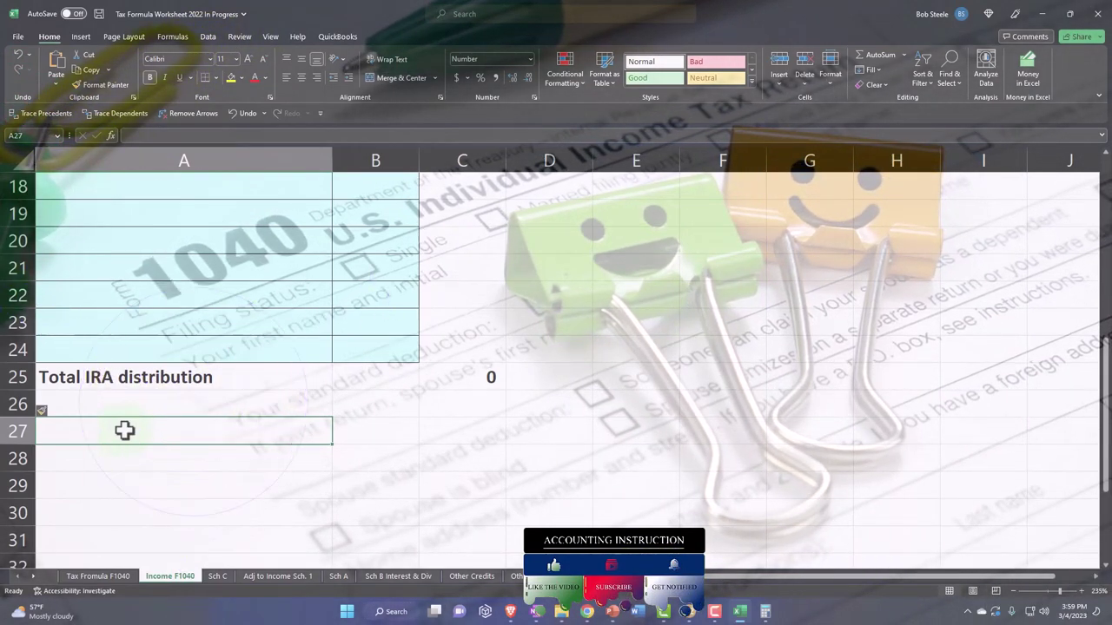
left_click(743, 619)
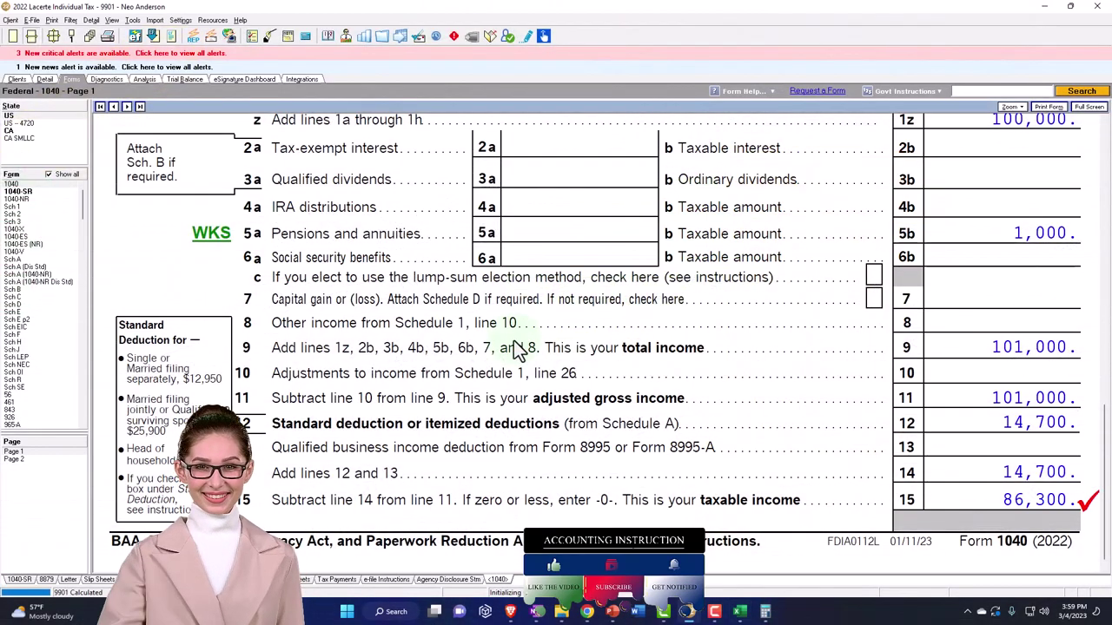
left_click(740, 612)
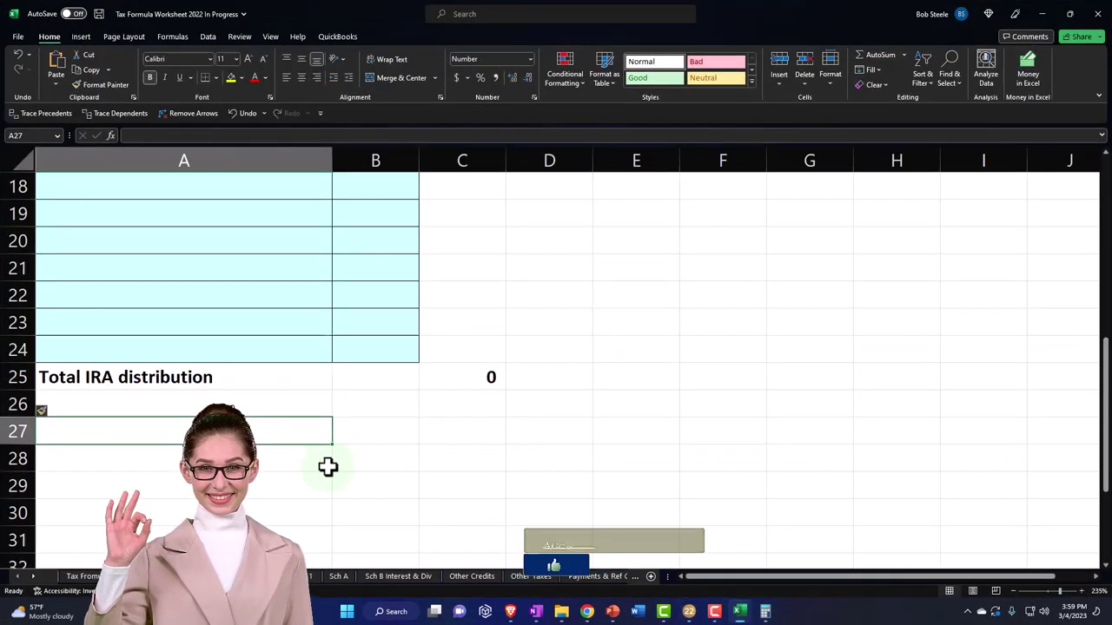
type("Pen")
type("s")
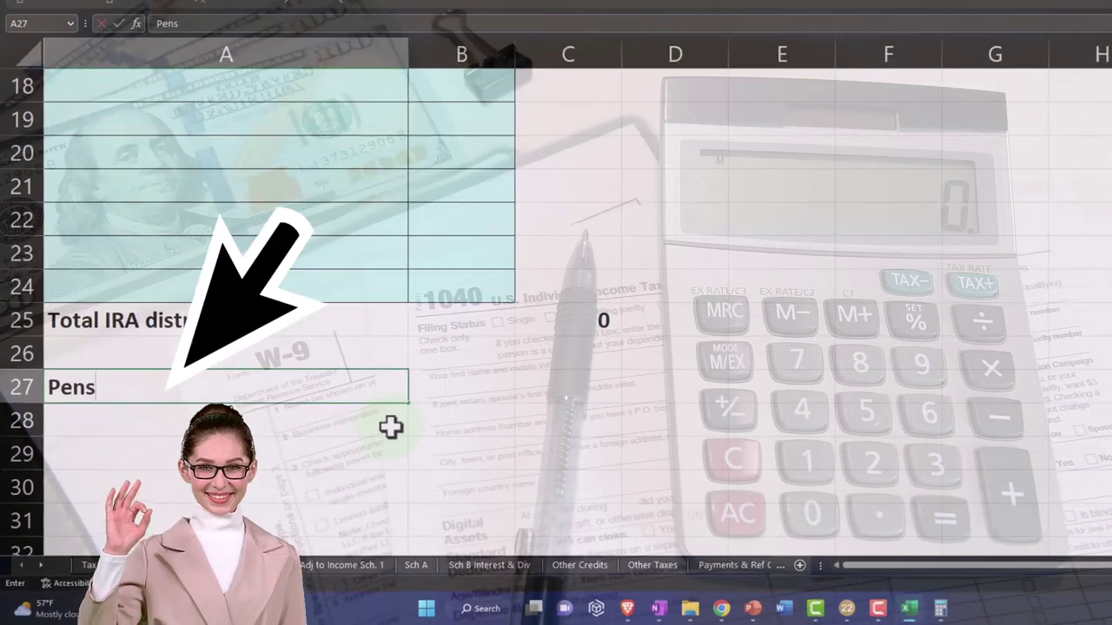
type("ion & Annuities")
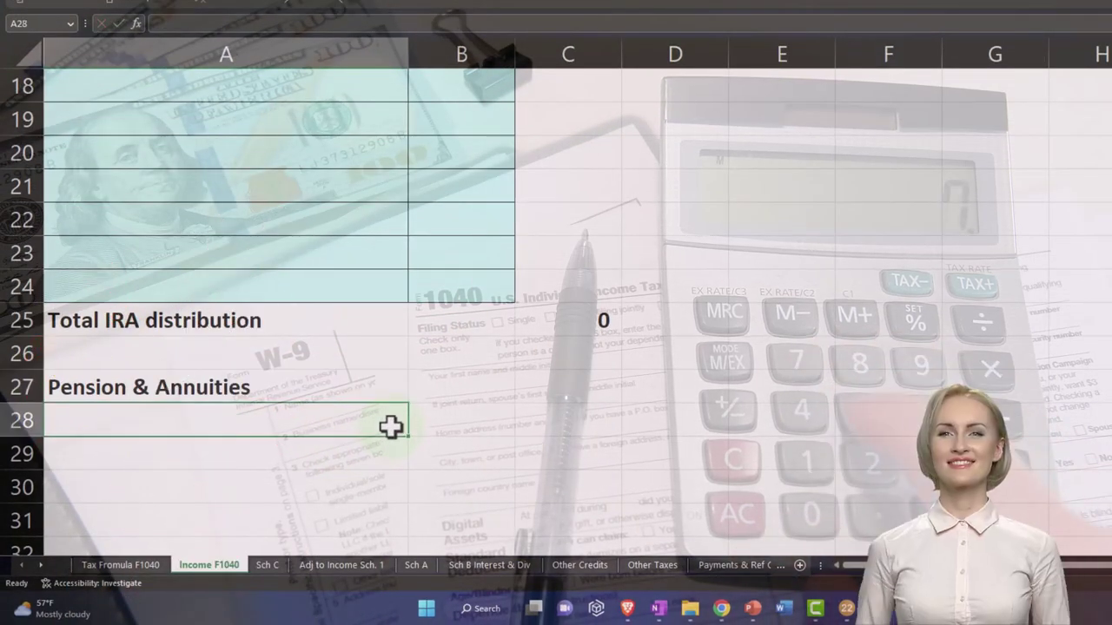
Check the spelling of the Pension & Annuities heading
left_click_drag(322, 391, 326, 415)
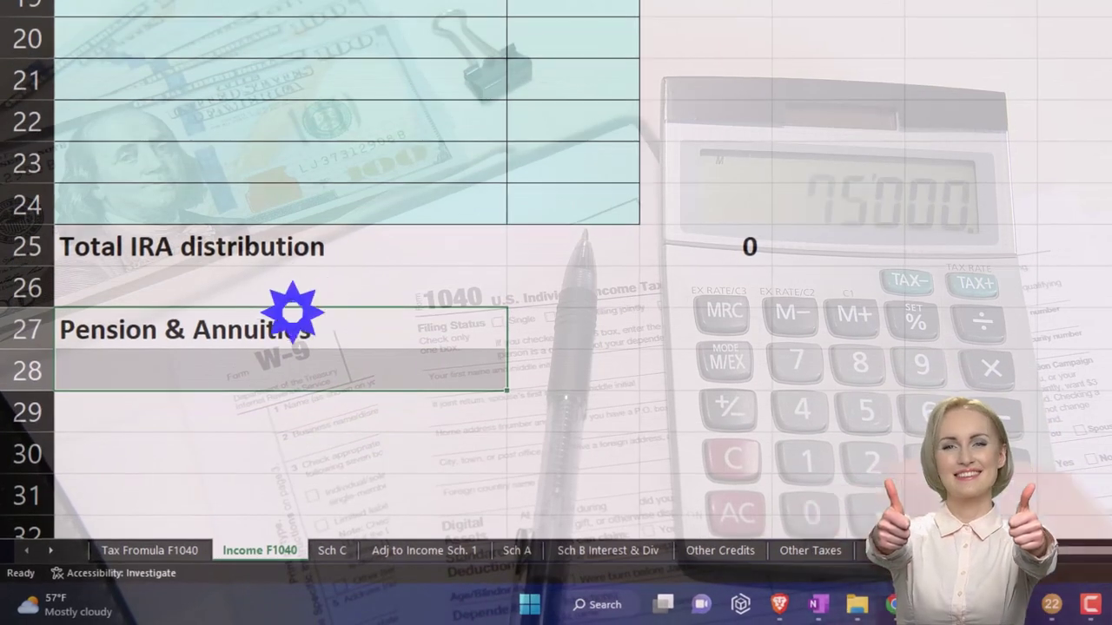
key("F7")
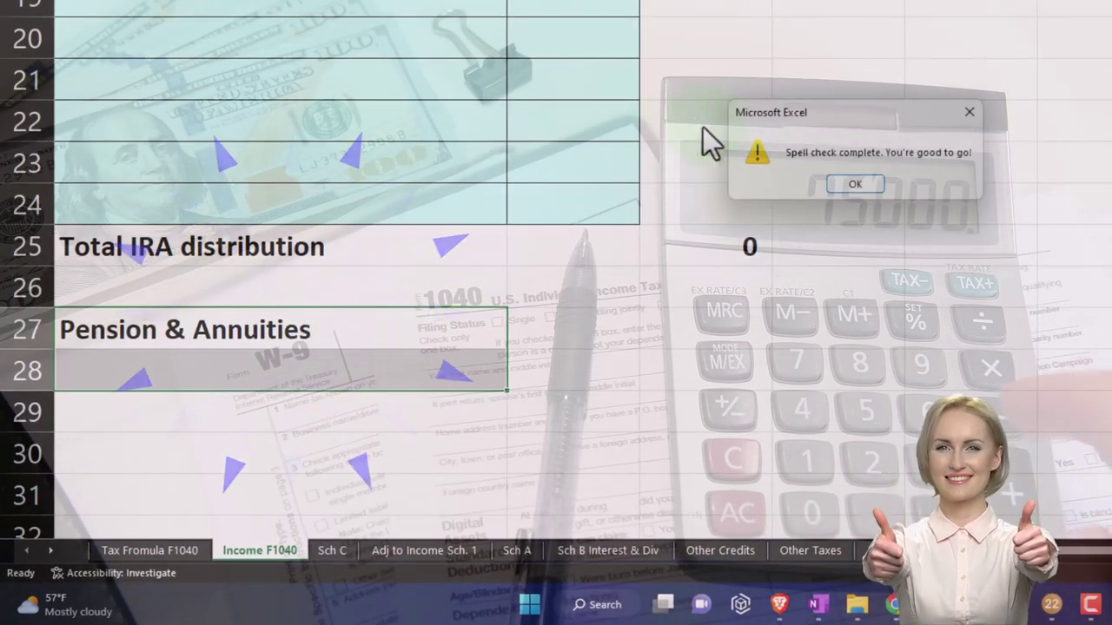
left_click(855, 184)
Format the Pension & Annuities heading across A27:B27 with a black fill and white text
left_click(494, 441)
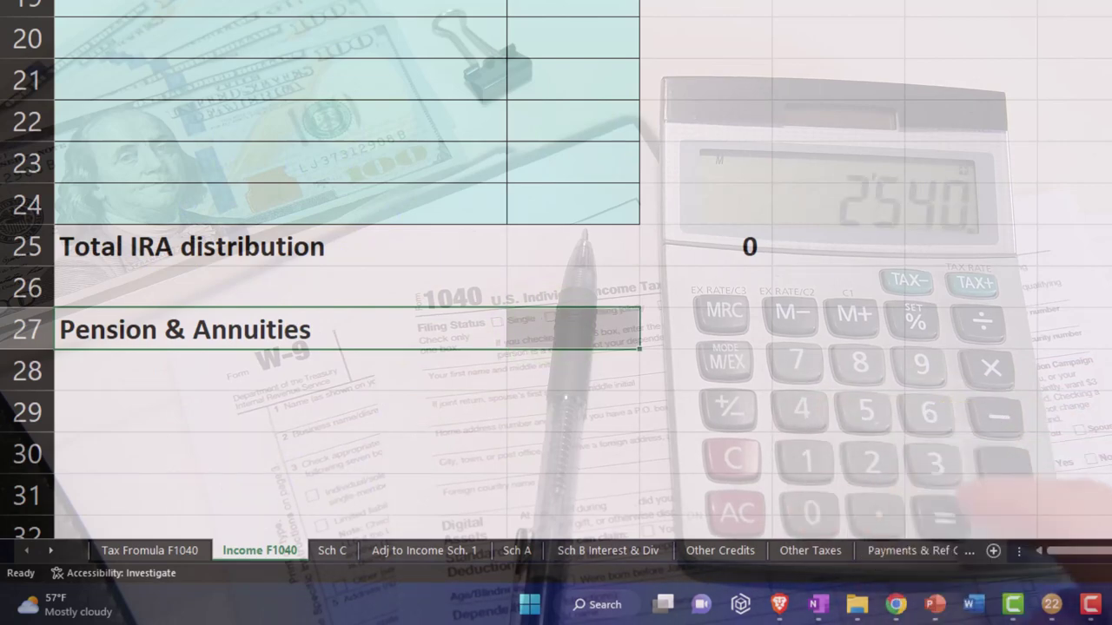
left_click(259, 23)
left_click(268, 53)
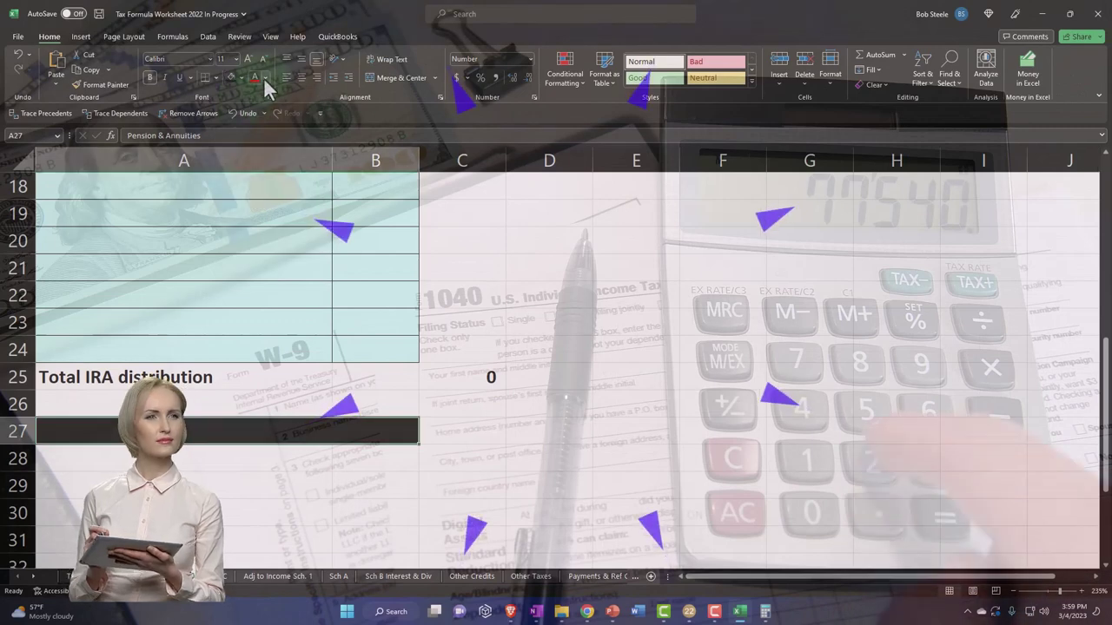
left_click(265, 77)
left_click(252, 125)
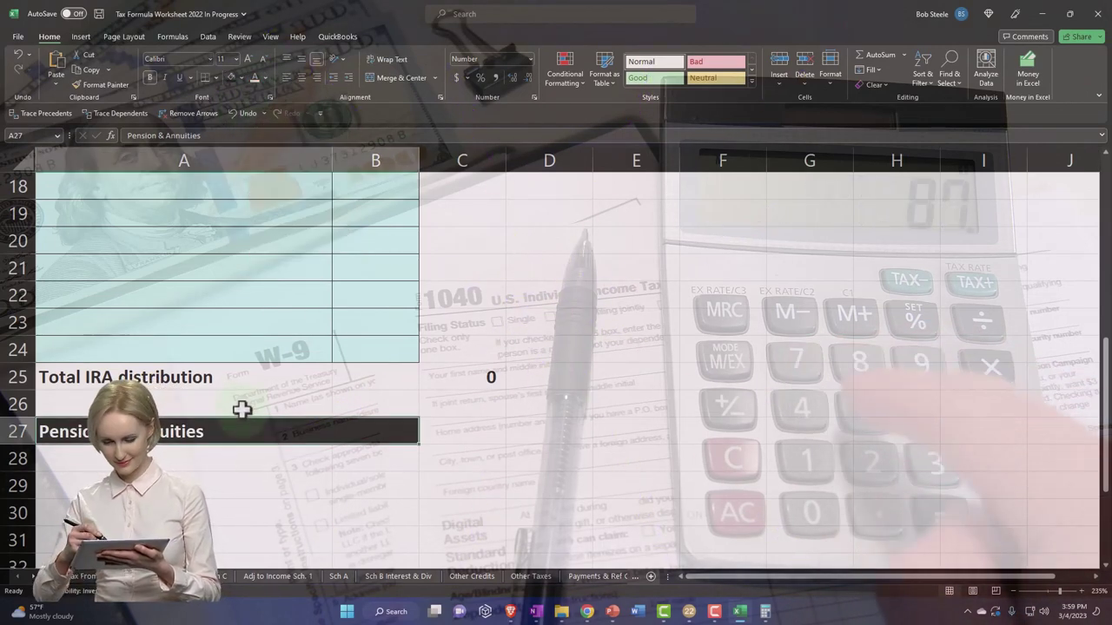
left_click(242, 409)
Give the input range A28:B34 under the Pension & Annuities heading a light blue fill and borders around all cells
scroll(241, 410, "down", 2)
left_click_drag(224, 331, 305, 432)
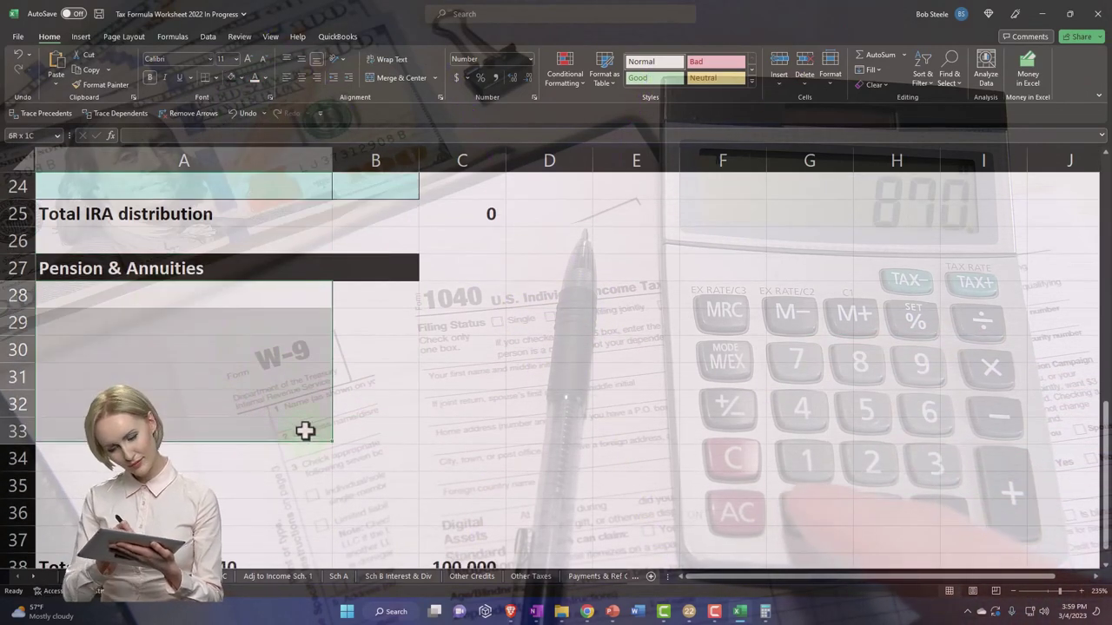
left_click_drag(331, 478, 340, 483)
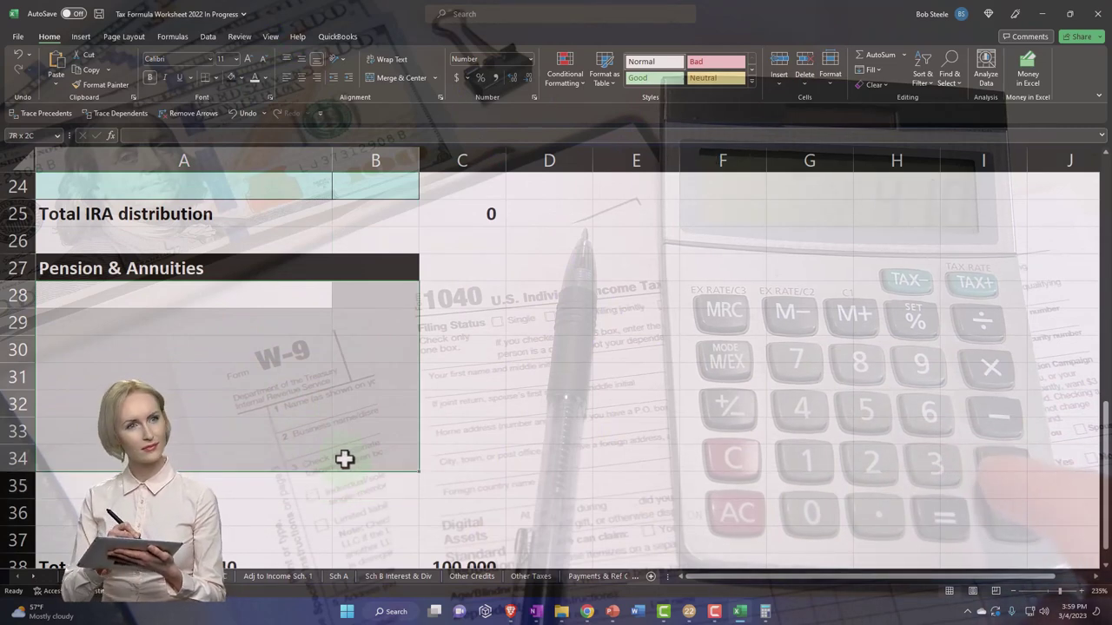
left_click(240, 76)
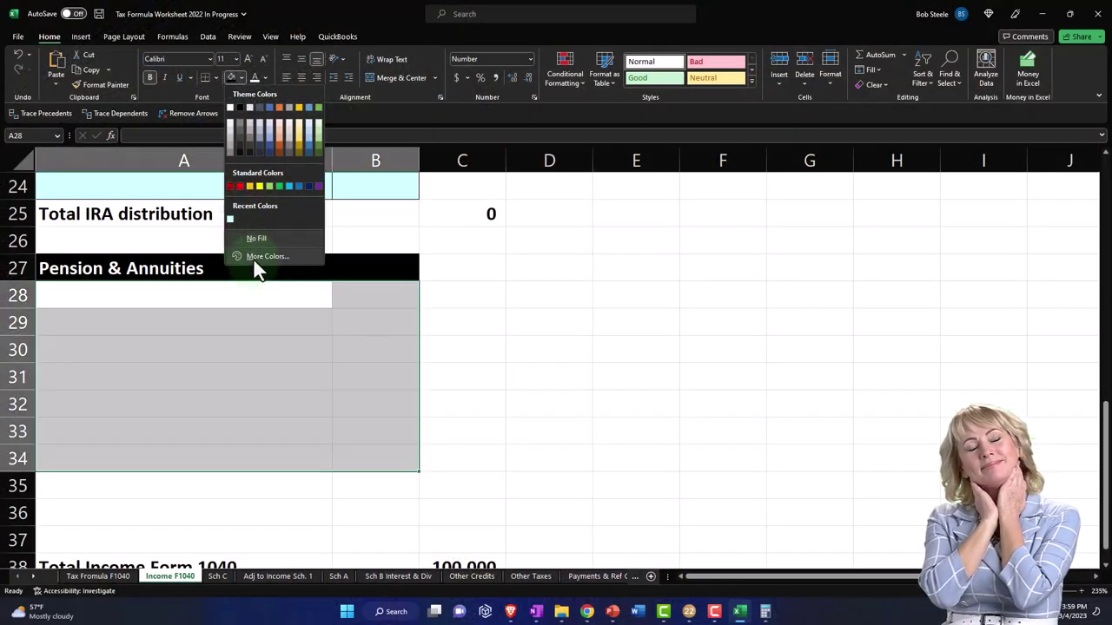
left_click(254, 260)
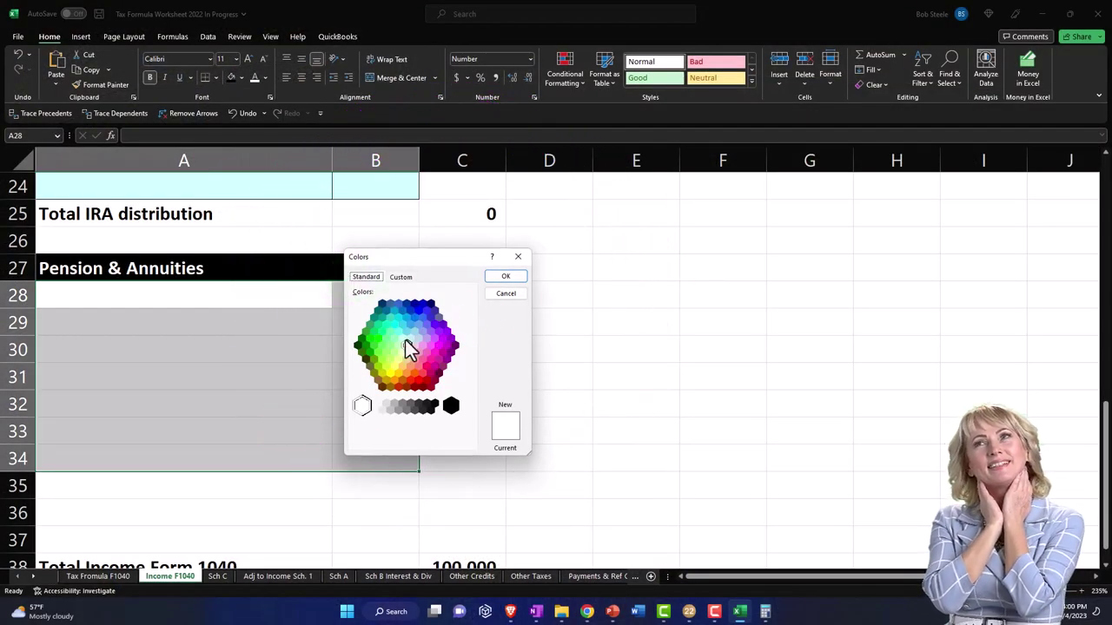
left_click(506, 277)
left_click(216, 77)
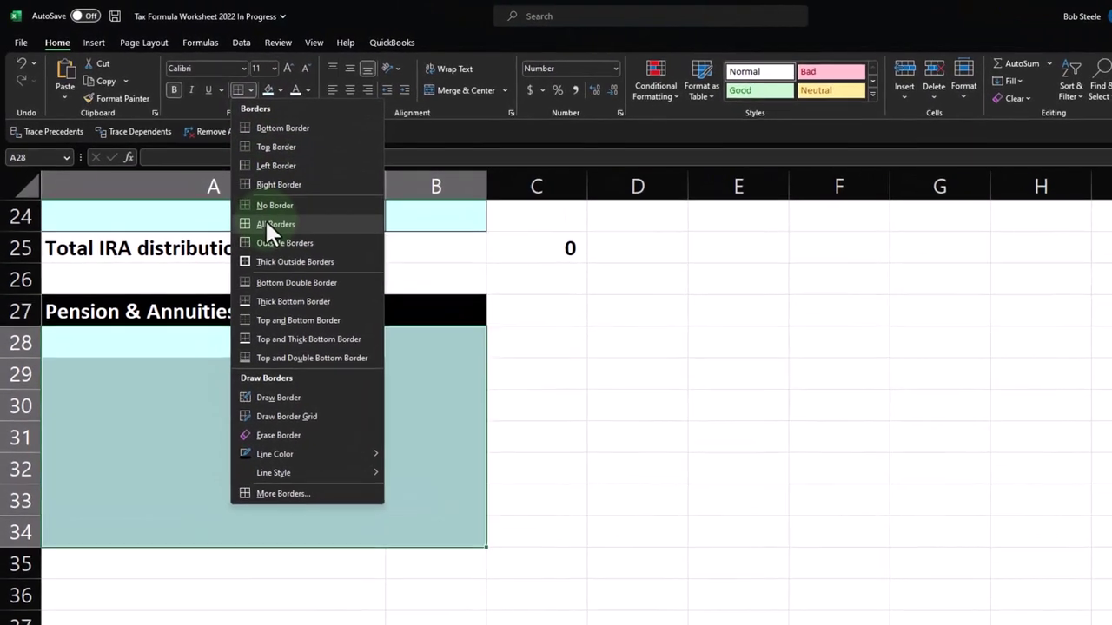
left_click(269, 224)
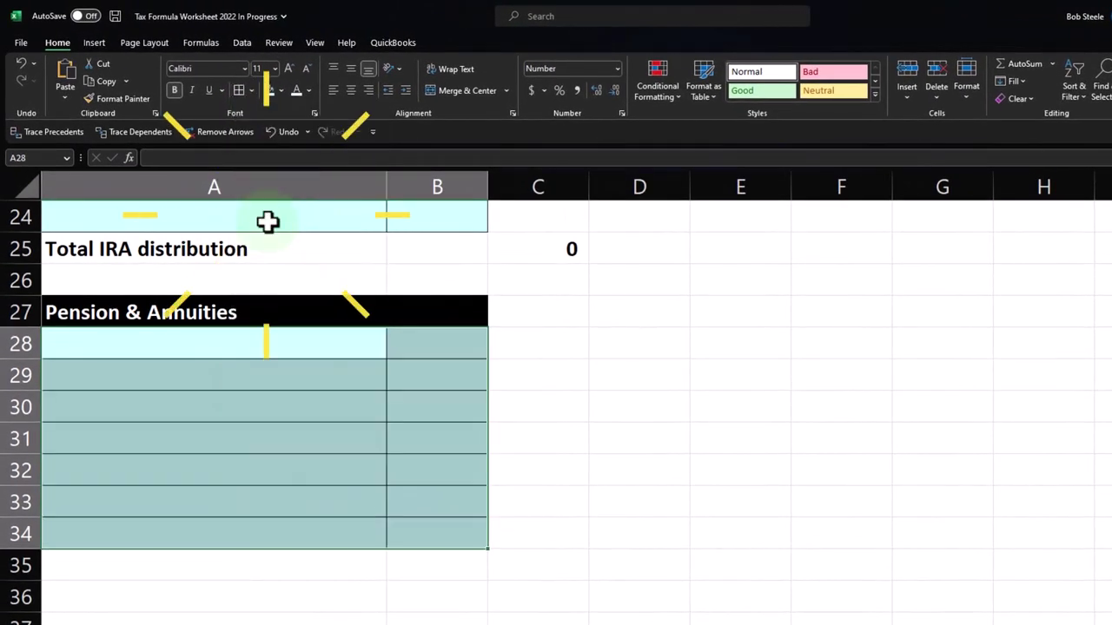
Enter the label Total pension & annuities in cell A35 below the input range
left_click(127, 569)
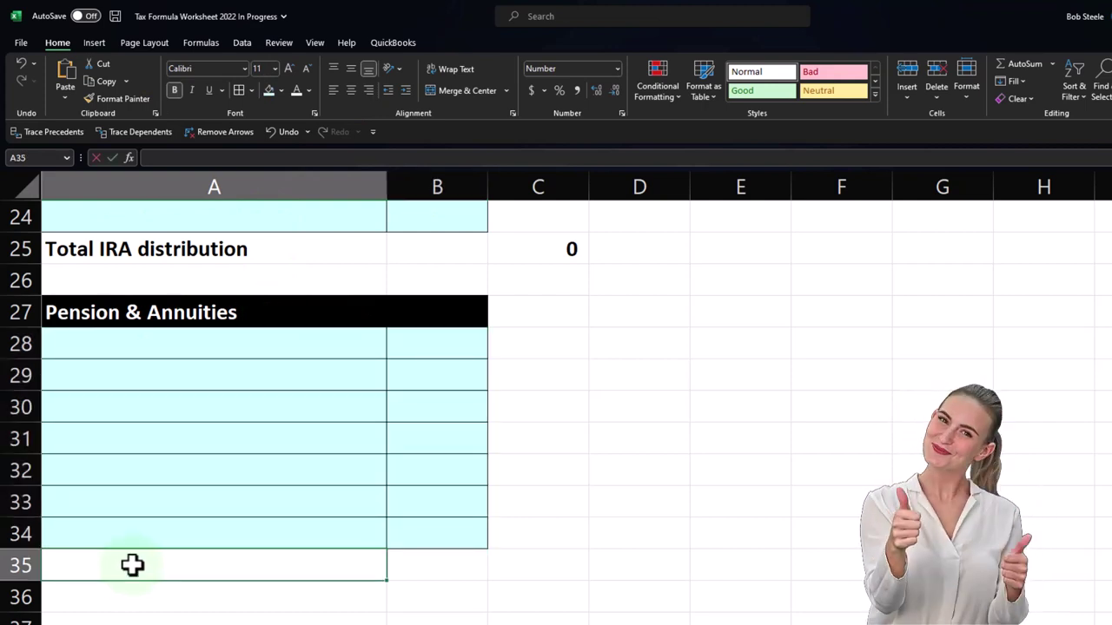
type("Total pension")
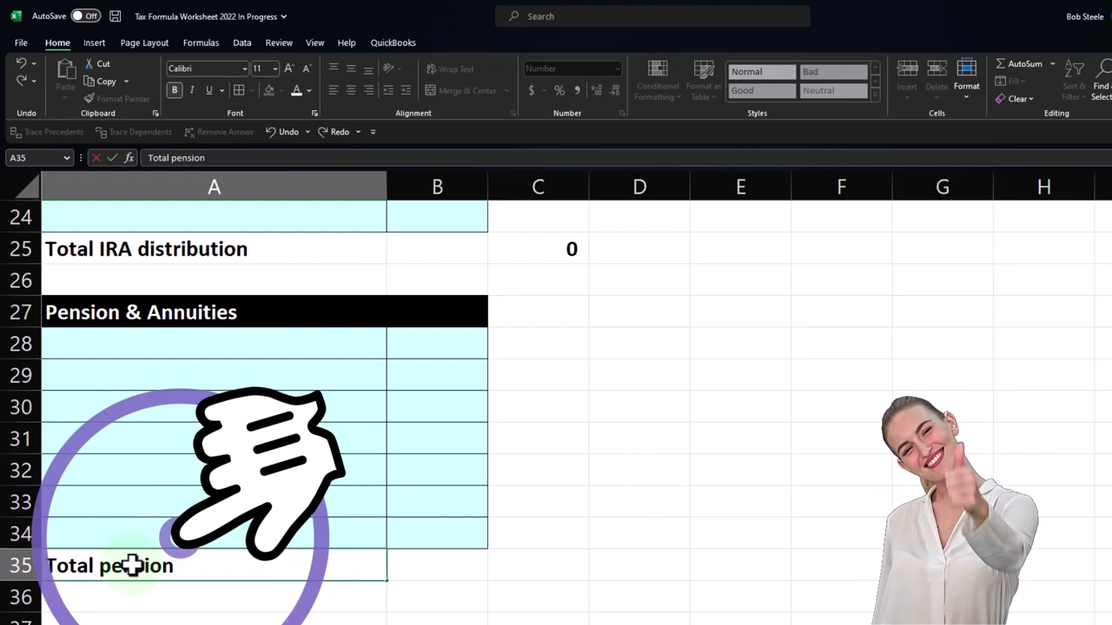
type(" & annui")
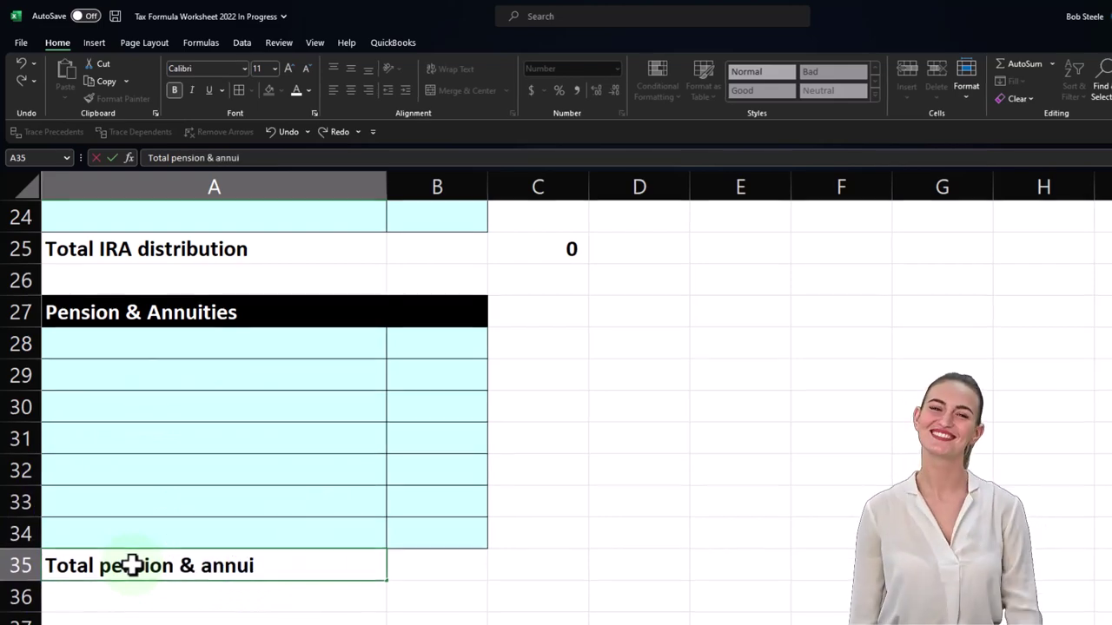
type("ties")
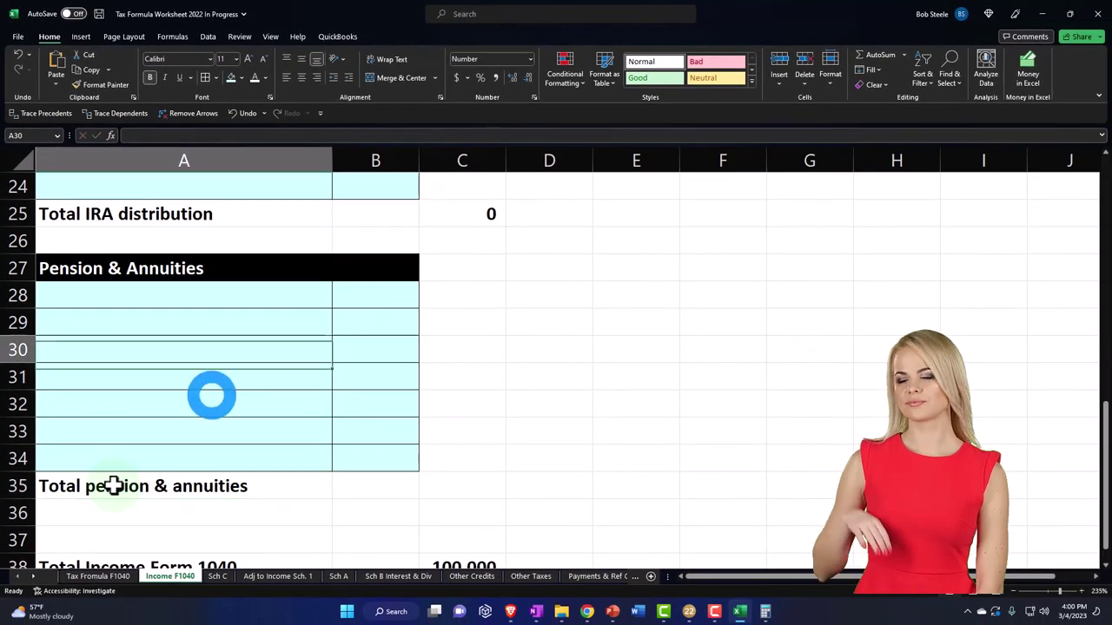
Label the first pension entry in cell A28 as 1099 R 1
key("Up")
key("Up")
type("1009")
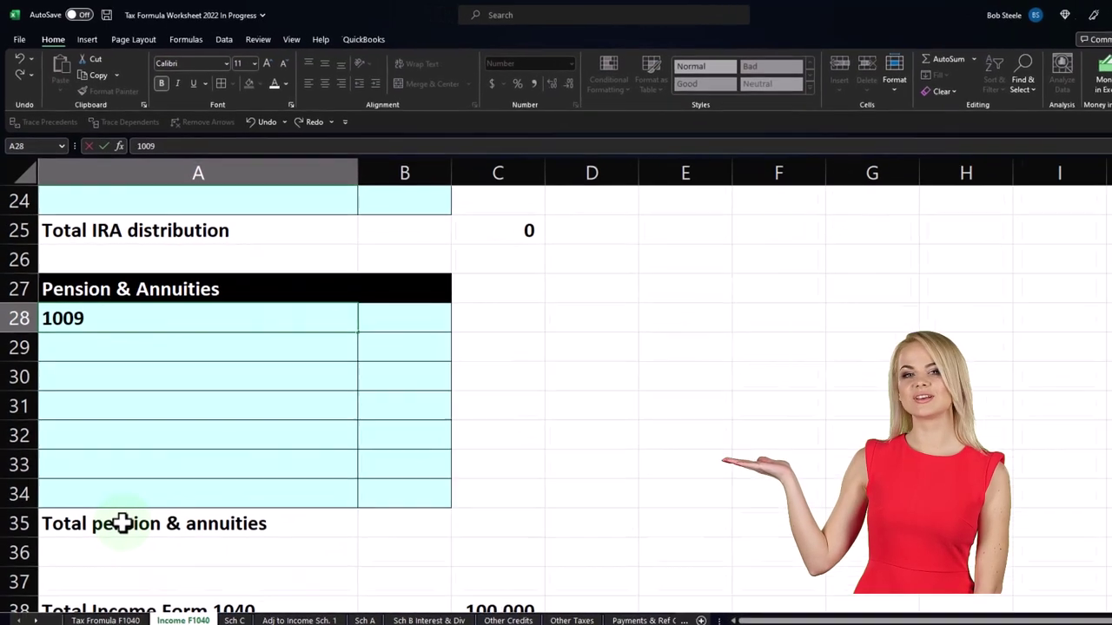
type("99")
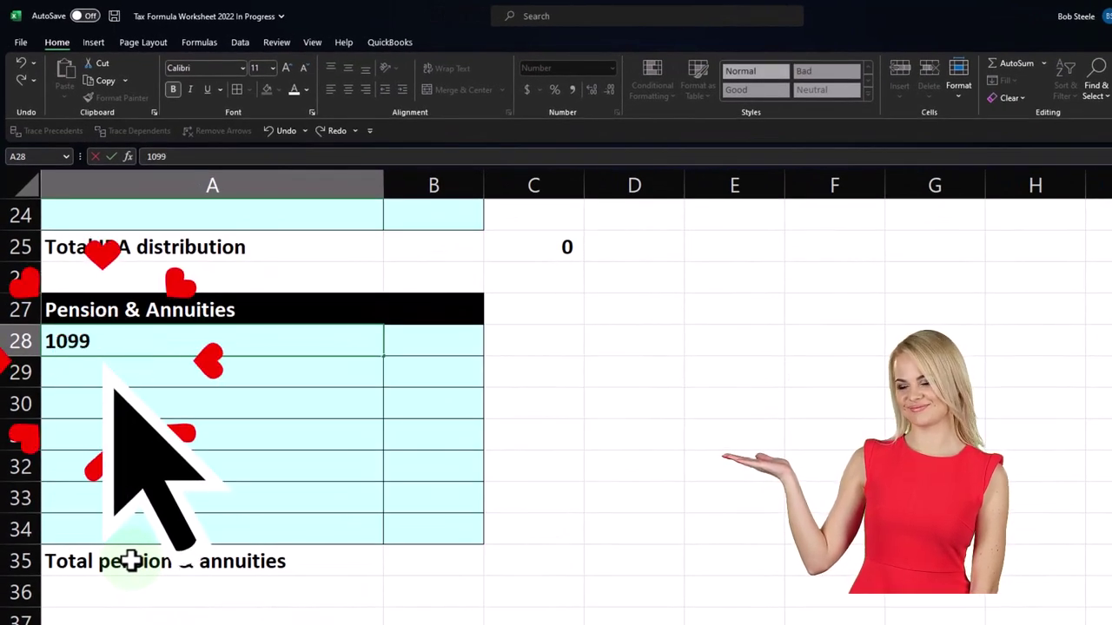
type(" R 10")
key("Tab")
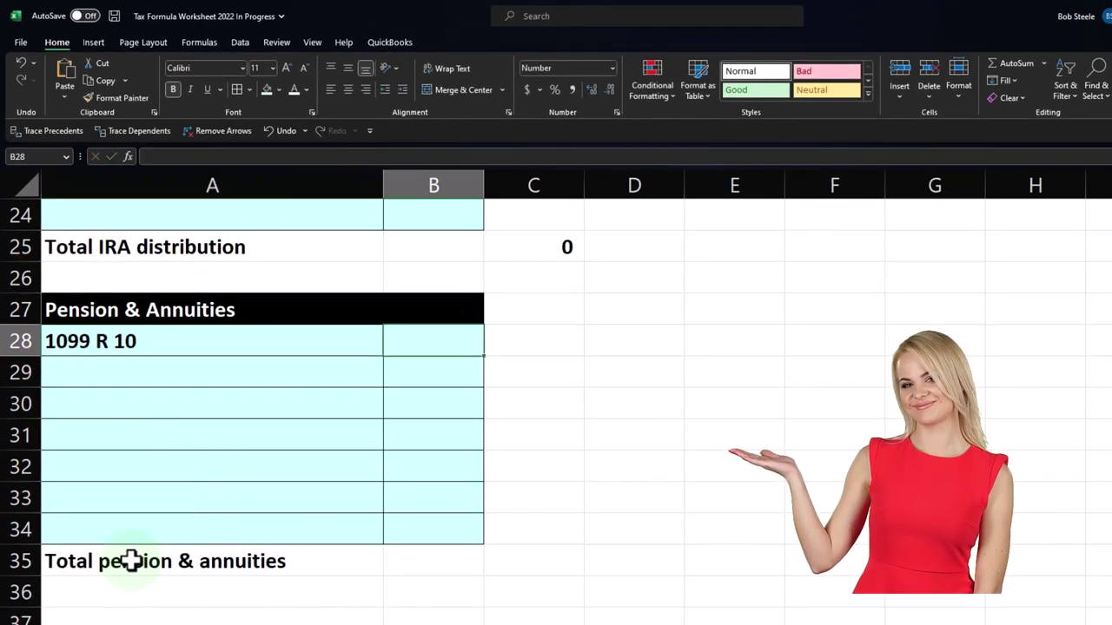
double_click(180, 343)
key("BackSpace")
key("Tab")
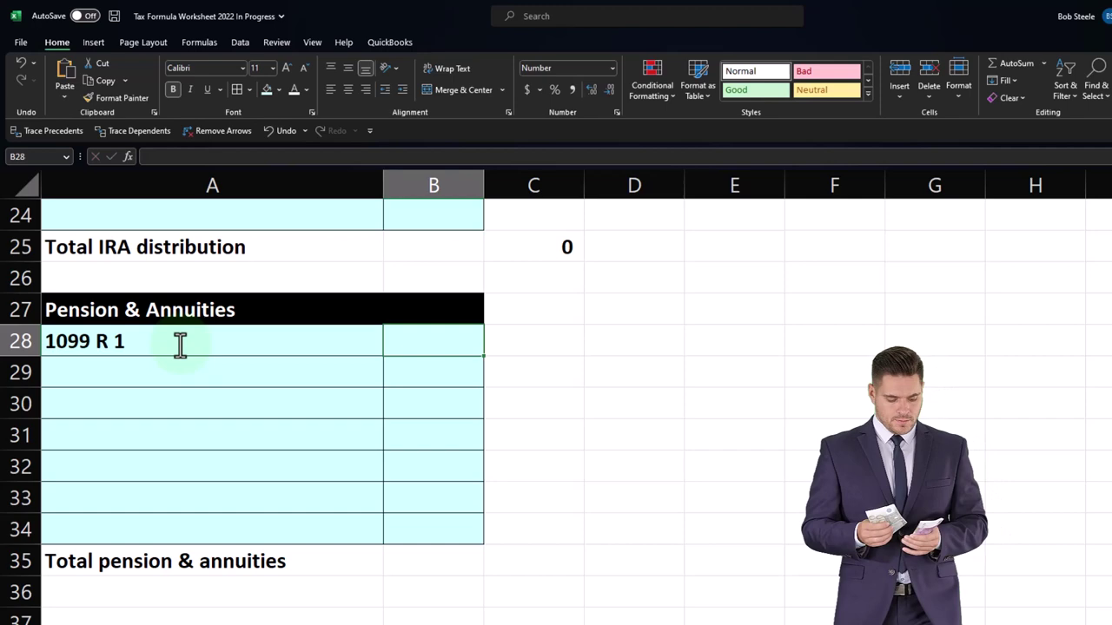
Enter 1,000 as the 1099 R 1 amount in B28 and total B28:B34 in C35 with a SUM formula
type("1000")
key("Return")
key("Down")
key("Down")
key("Down")
key("Down")
key("Down")
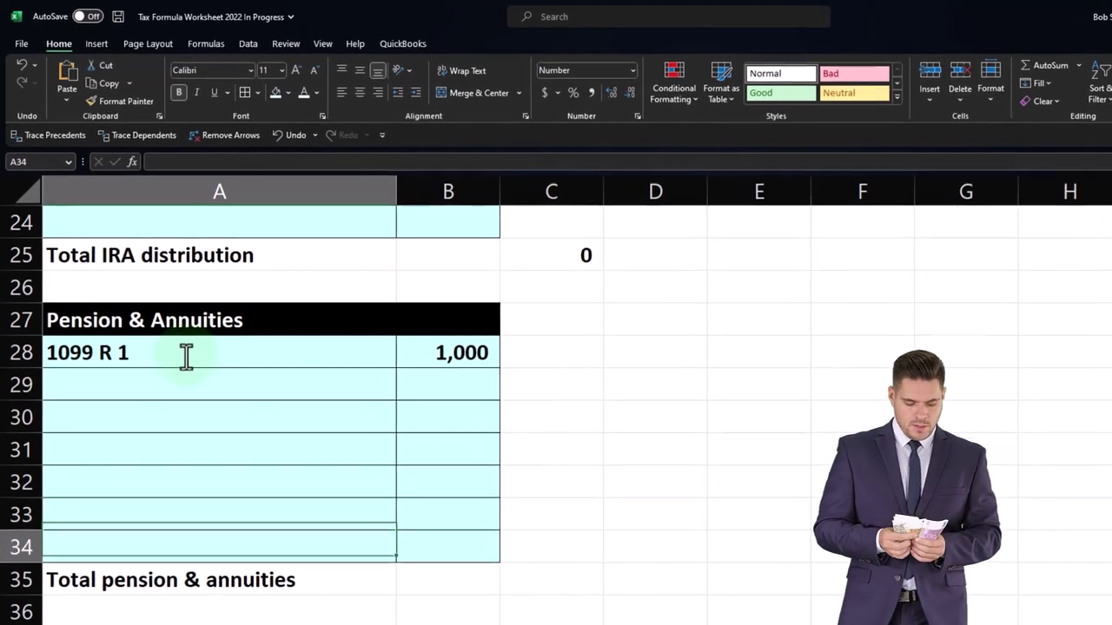
key("Down")
key("Right")
key("Right")
type("=s")
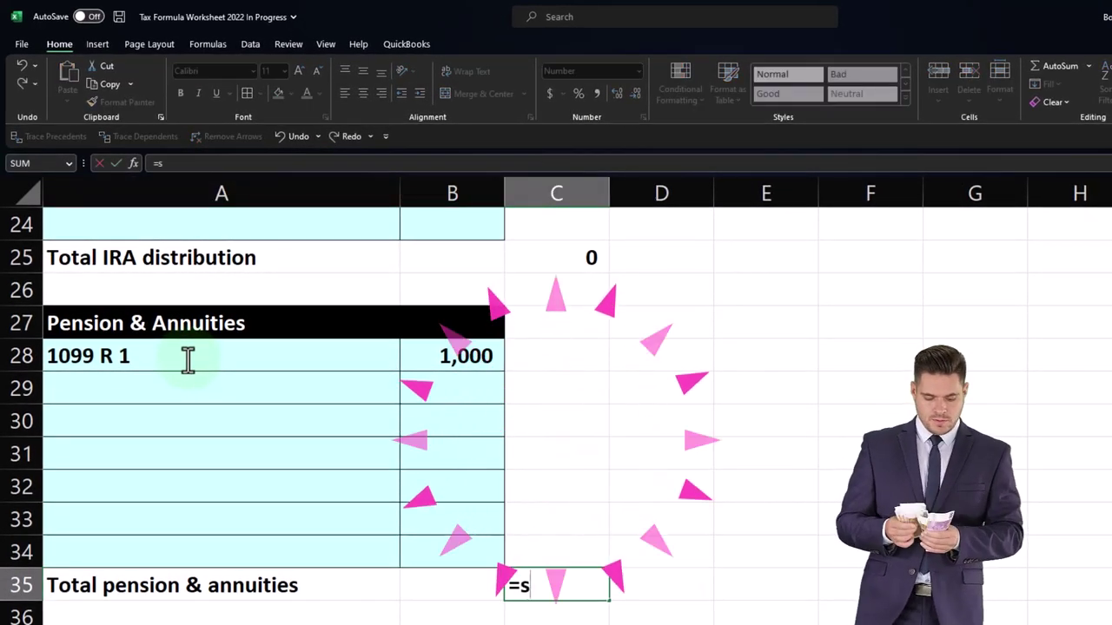
type("um(")
key("Left")
key("Up")
key("shift+Up")
key("shift+Up")
key("shift+Up")
key("shift+Up")
key("shift+Up")
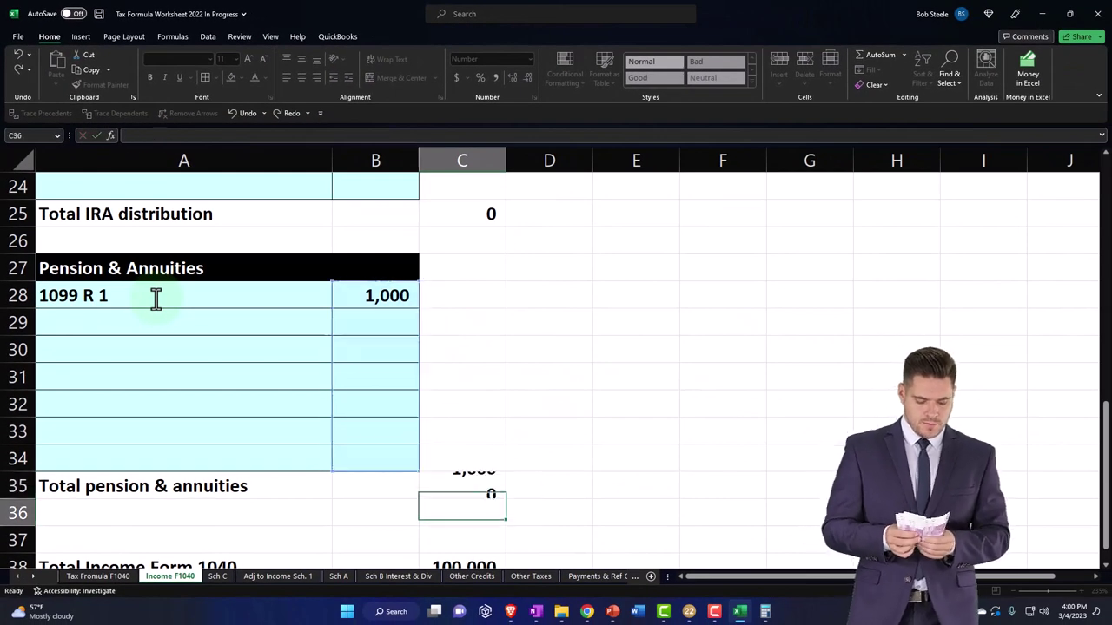
Extend the SUM range for Total Income Form 1040 in C38 so it includes the pension & annuities total
scroll(230, 387, "down", 1)
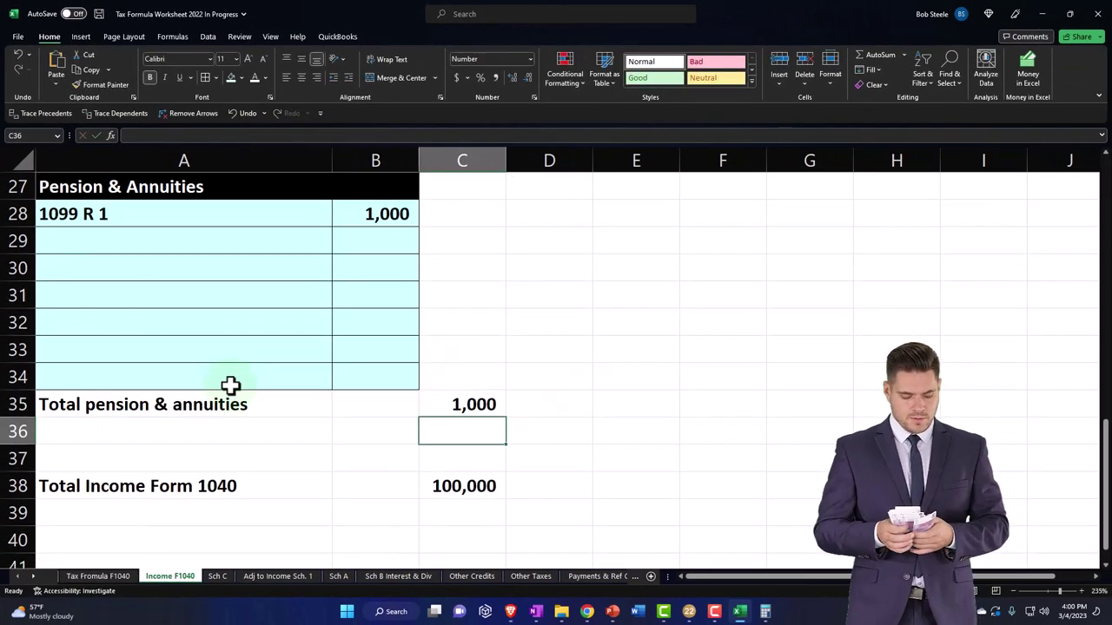
scroll(469, 486, "up", 1)
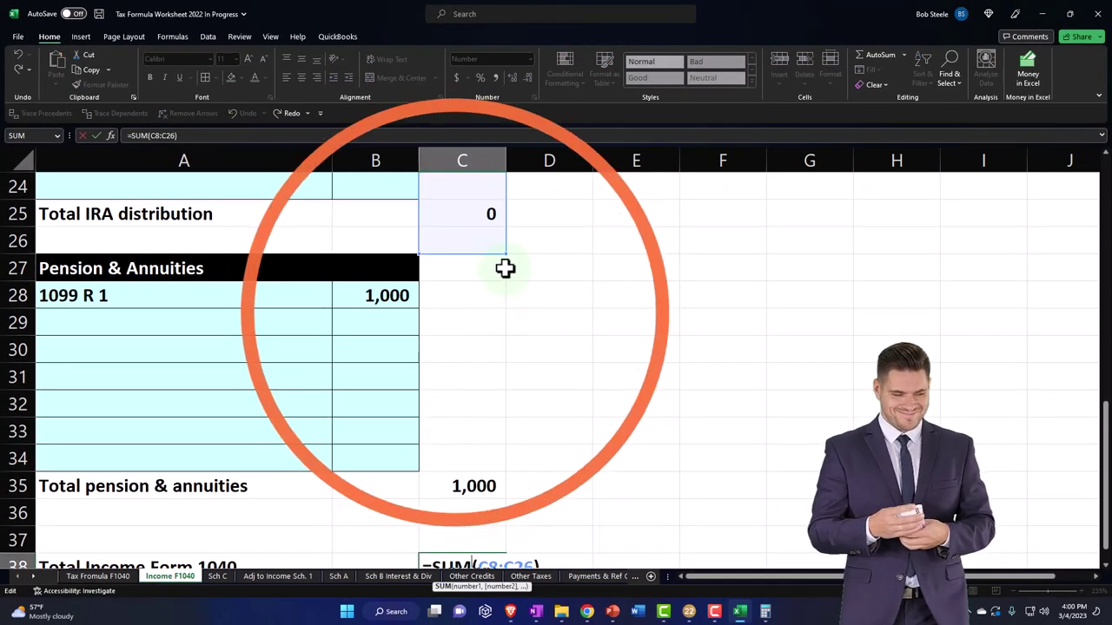
left_click_drag(509, 302, 512, 465)
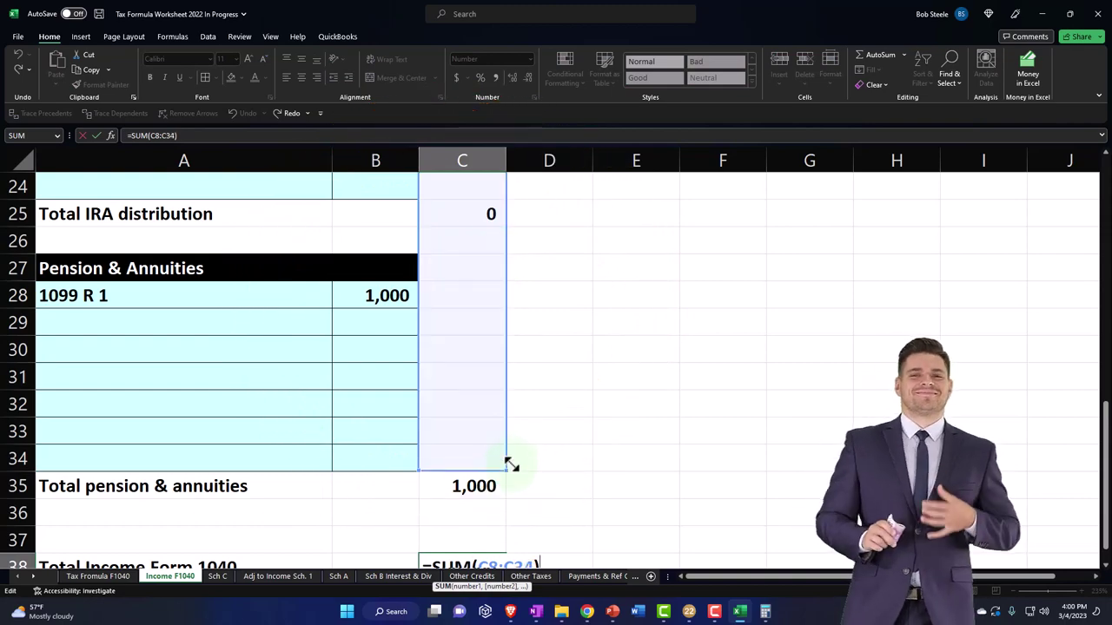
key("Return")
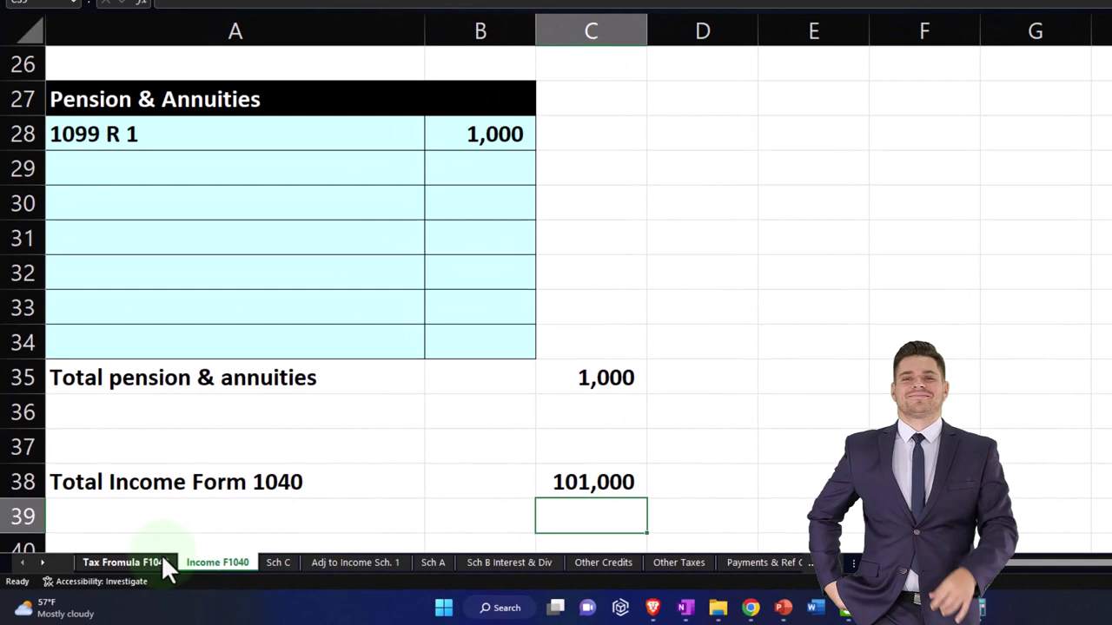
On the Tax Formula sheet, add the single/HOH over 65 or blind amount in E25 to the standard deduction formula in C7
left_click(161, 561)
left_click(654, 105)
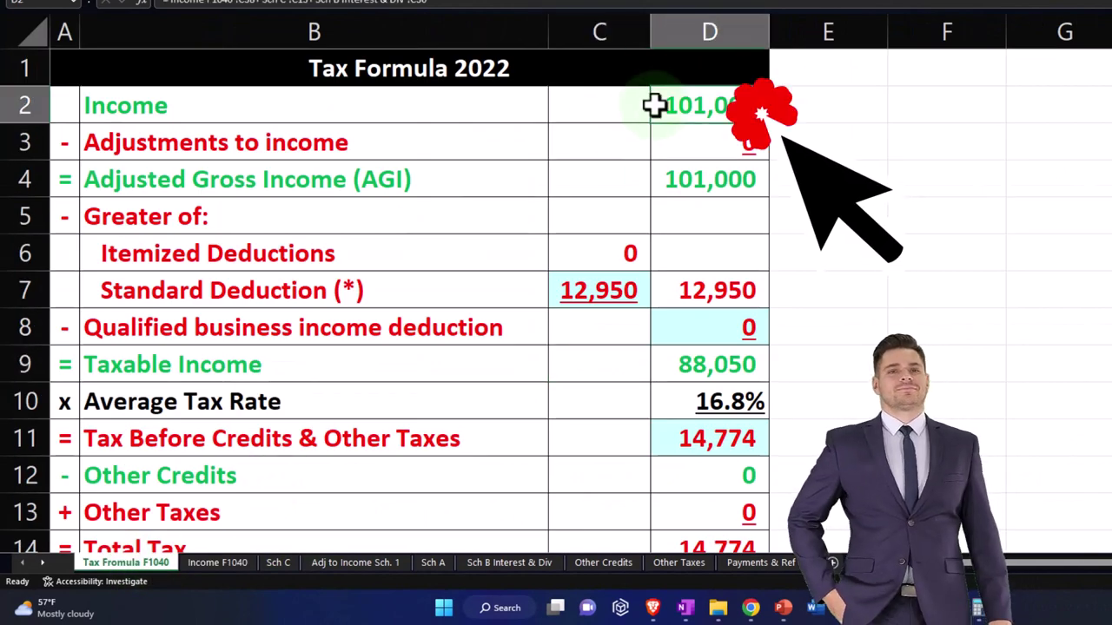
double_click(602, 296)
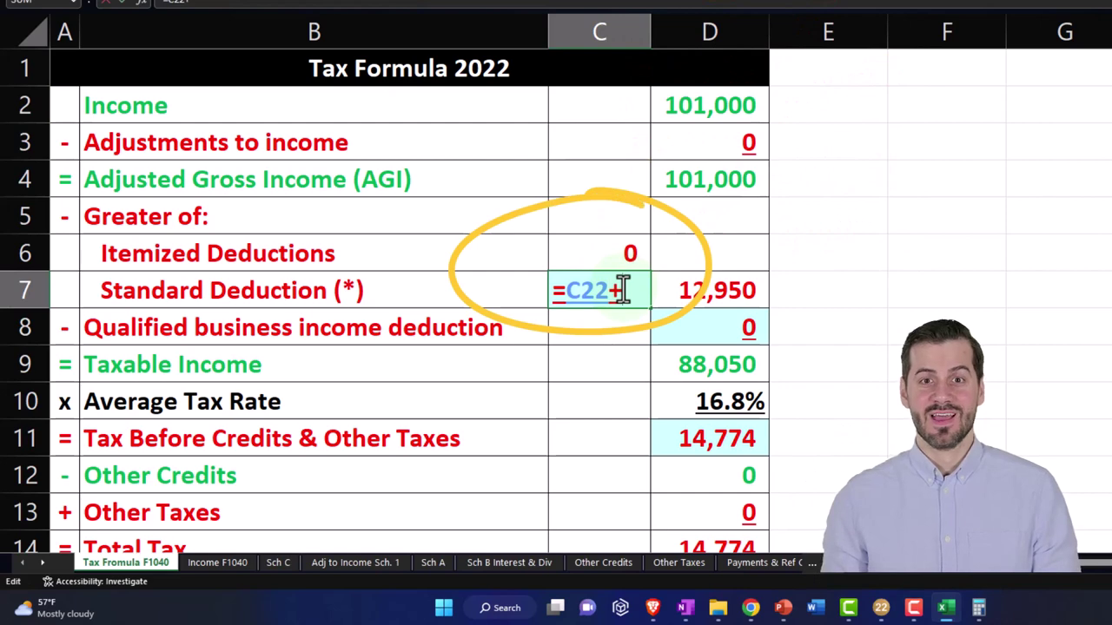
type("+")
scroll(623, 290, "down", 6)
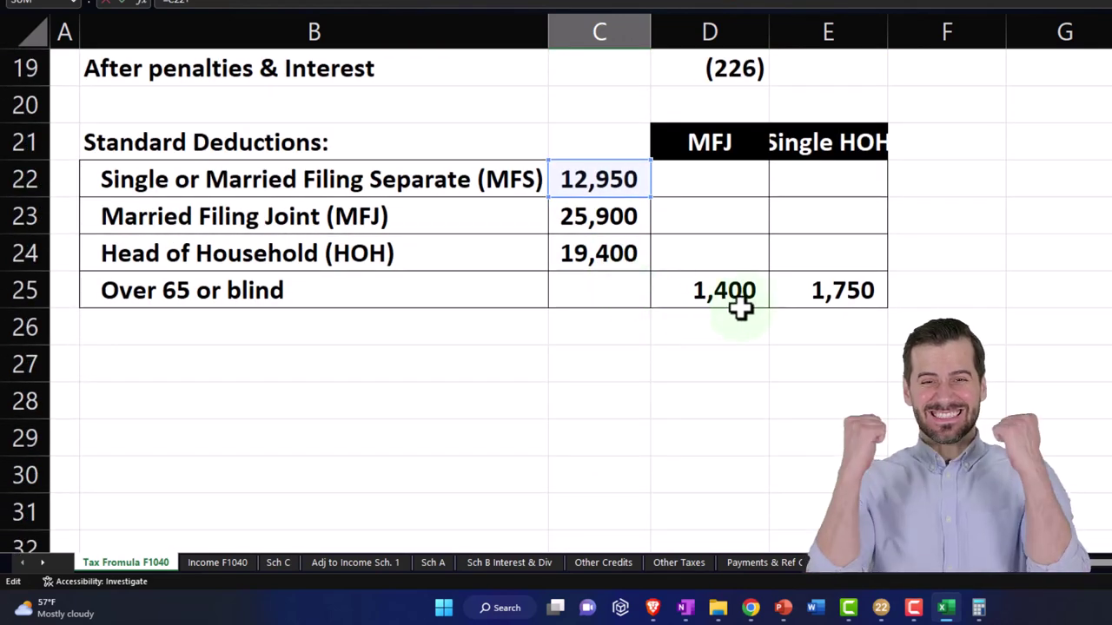
left_click(812, 296)
key("Return")
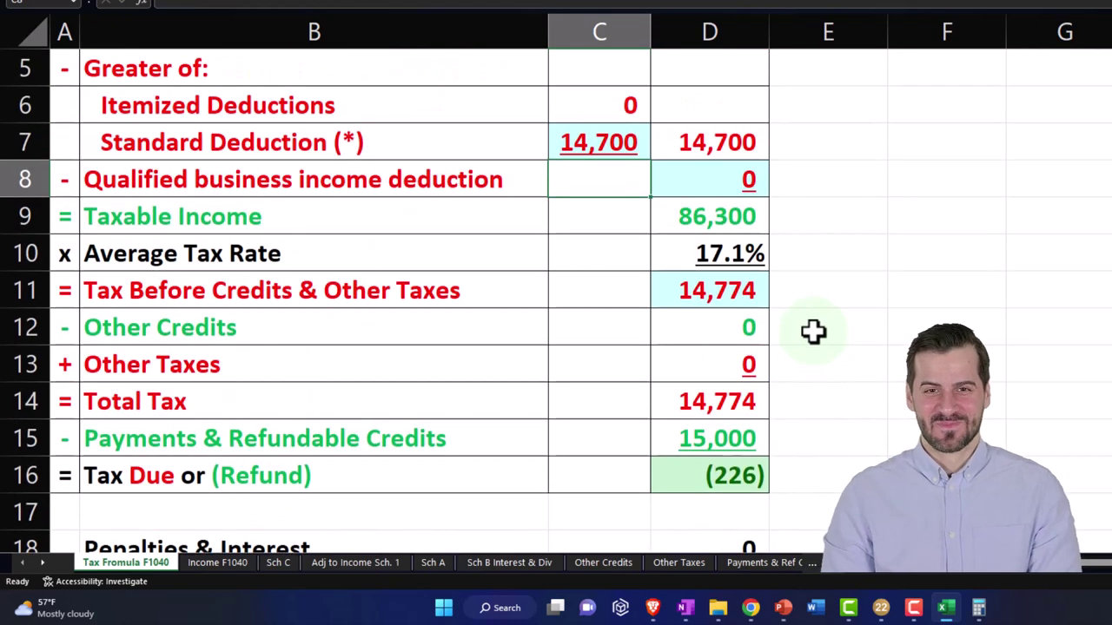
Check the worksheet's taxable income against Form 1040 in Lacerte and look up the tax on line 16
scroll(813, 330, "up", 1)
key("Down")
key("Right")
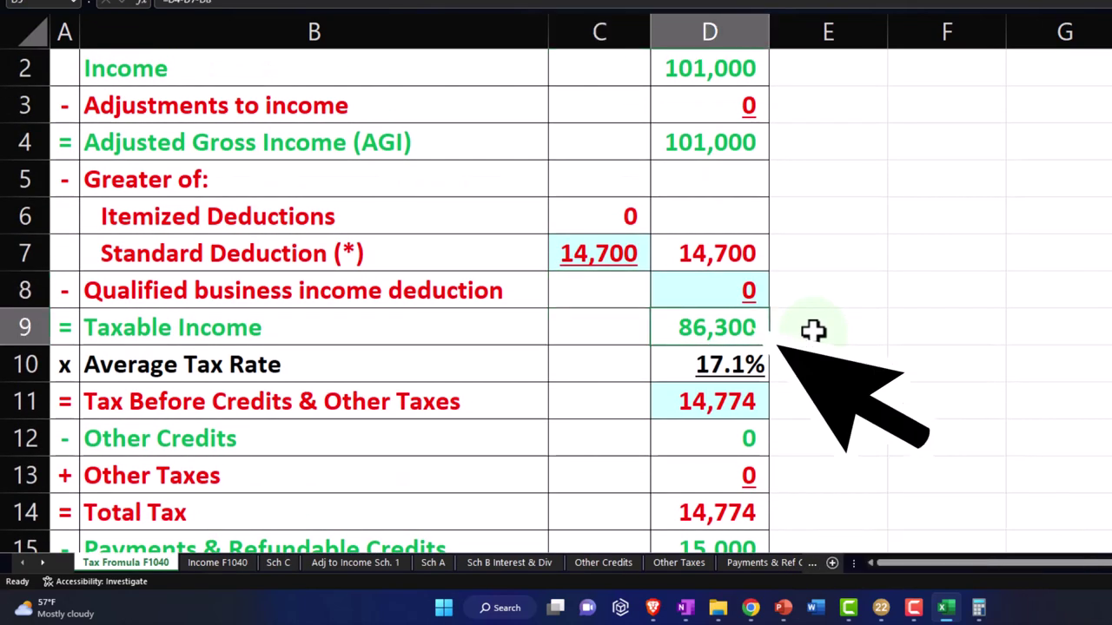
left_click(946, 608)
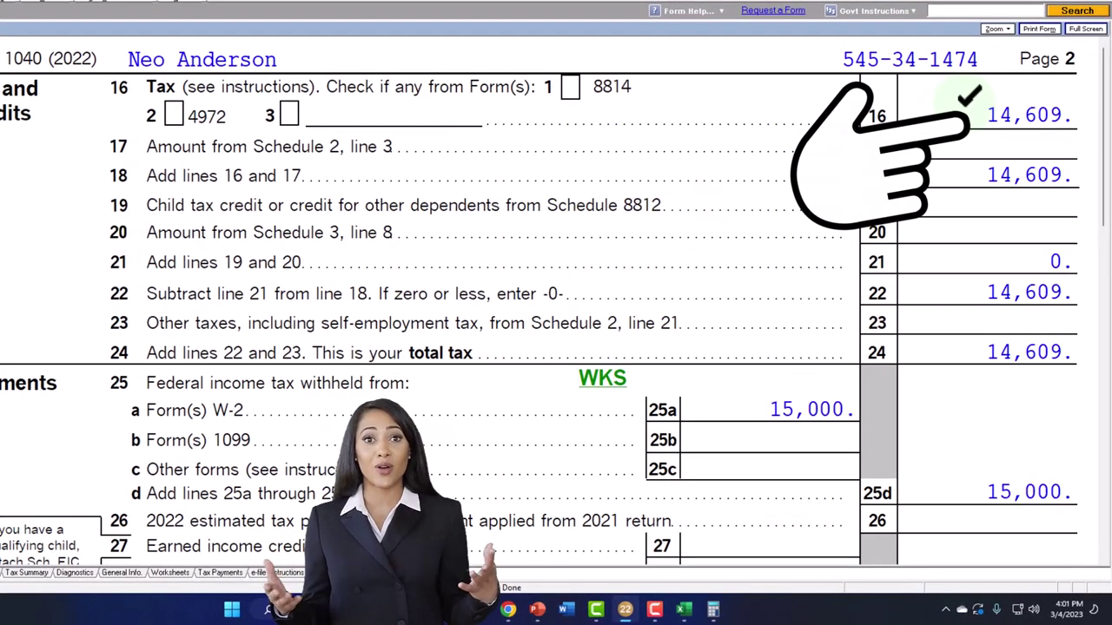
Switch back to the Excel worksheet and set Tax Before Credits & Other Taxes to 14,609
left_click(684, 608)
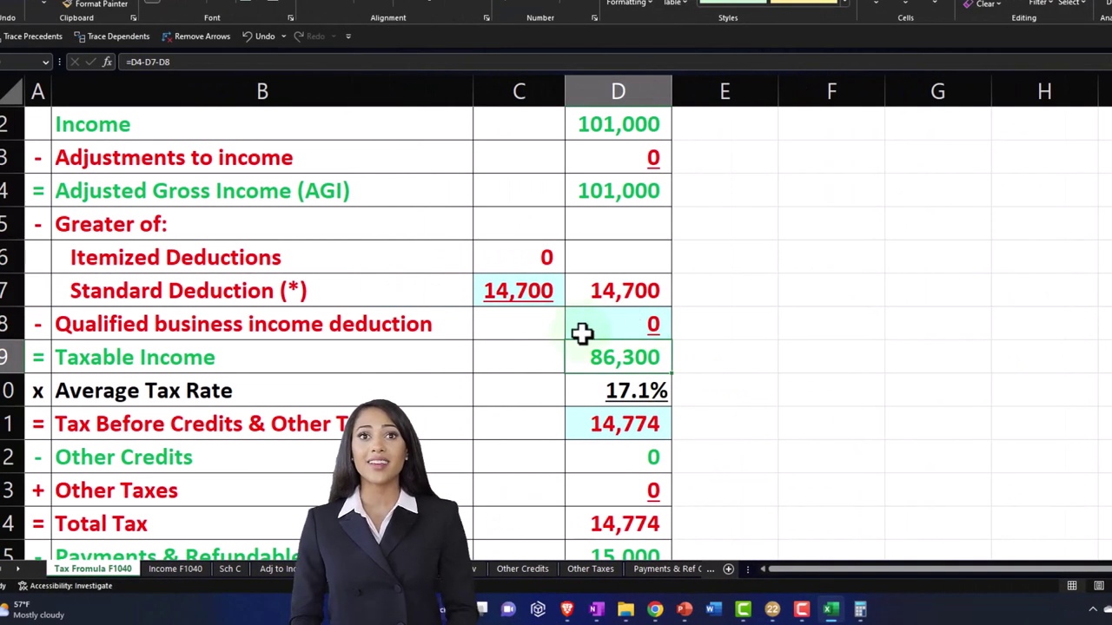
type("14")
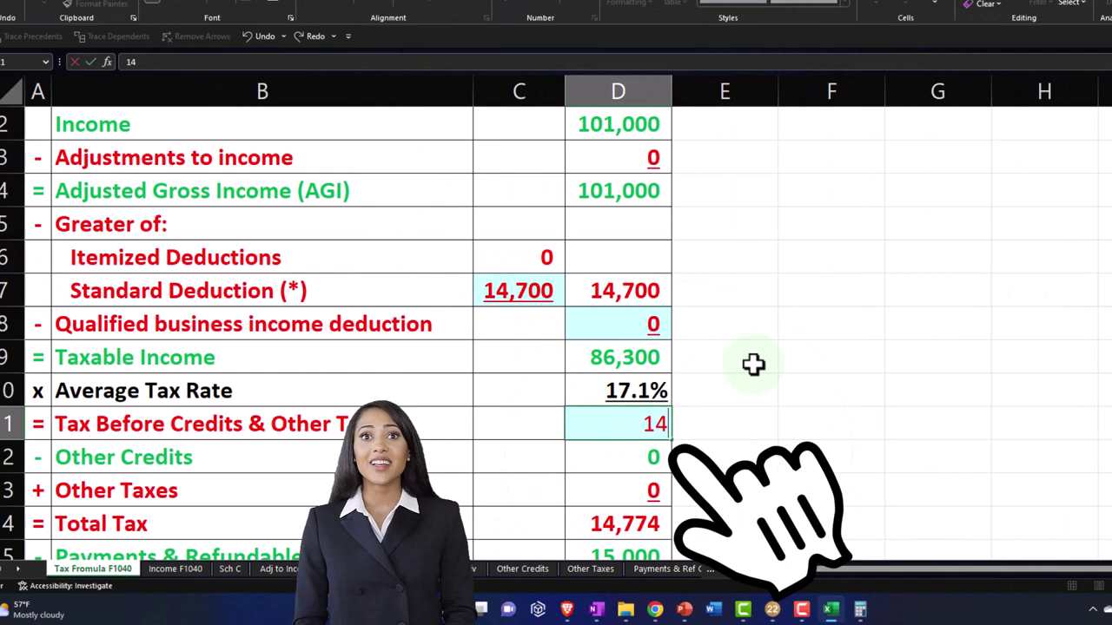
type(",609")
key("Return")
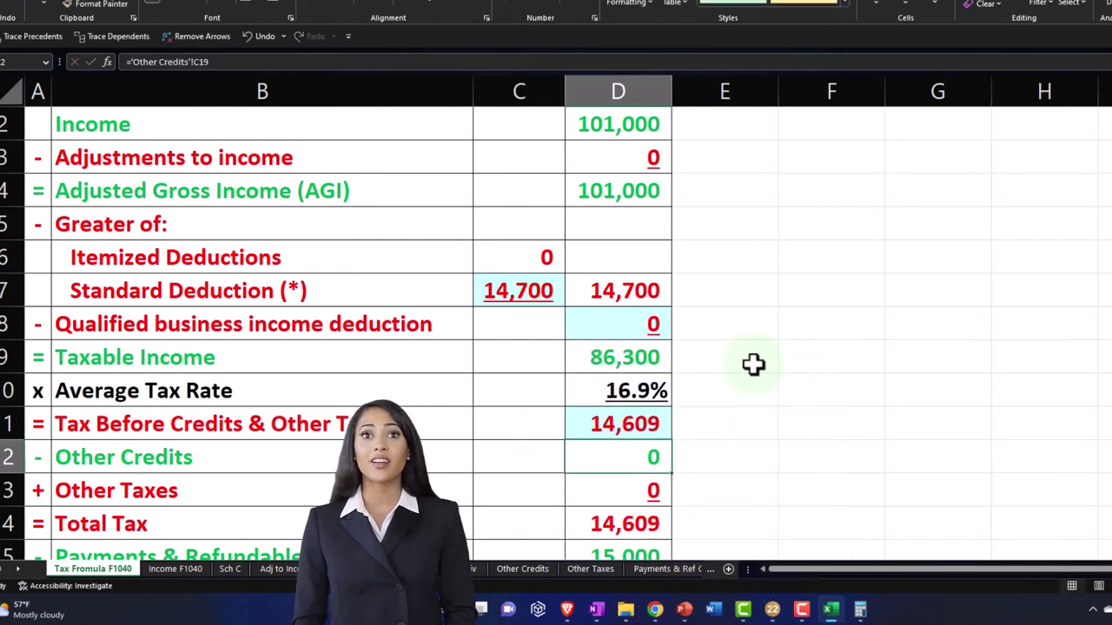
Compare the overpaid amount on page 2 of Form 1040 in Lacerte with the refund in the Excel worksheet
scroll(753, 364, "down", 1)
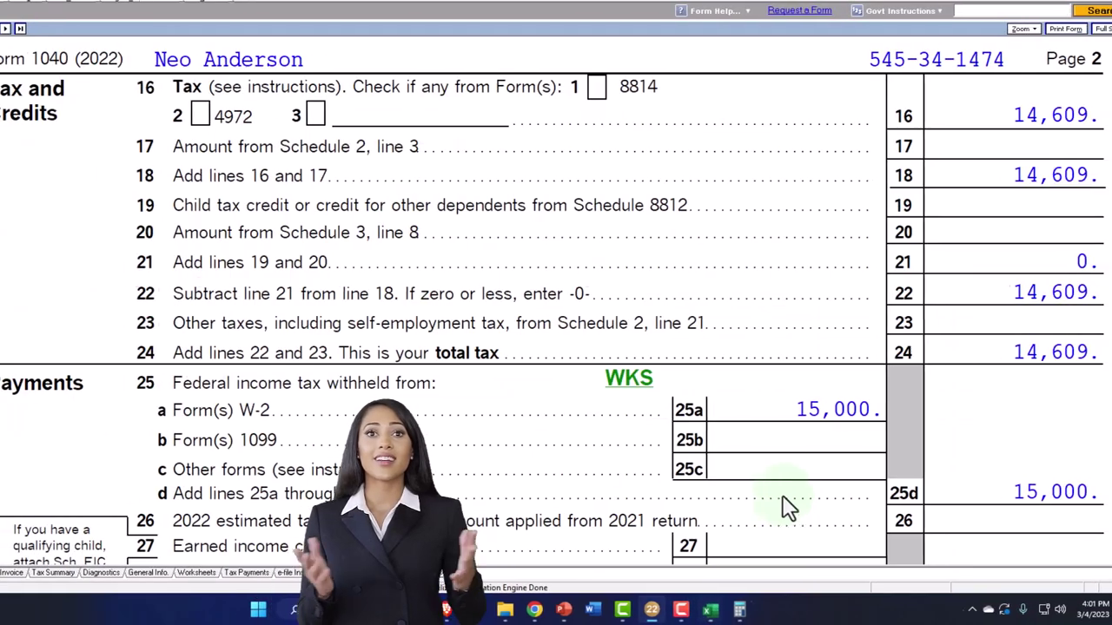
scroll(776, 473, "down", 3)
scroll(776, 474, "down", 1)
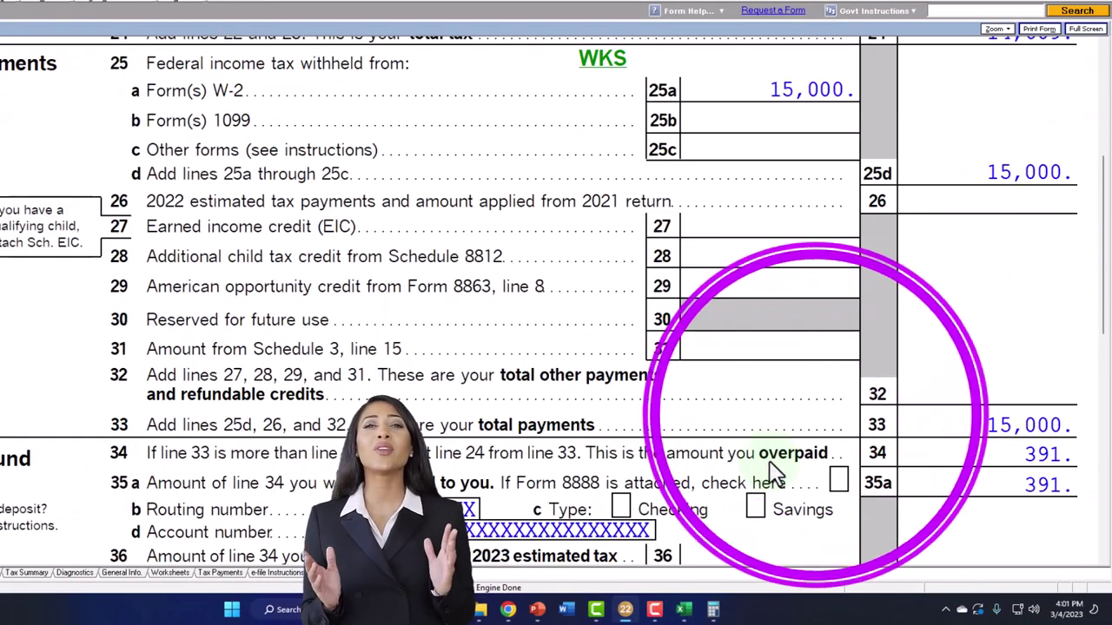
left_click(684, 611)
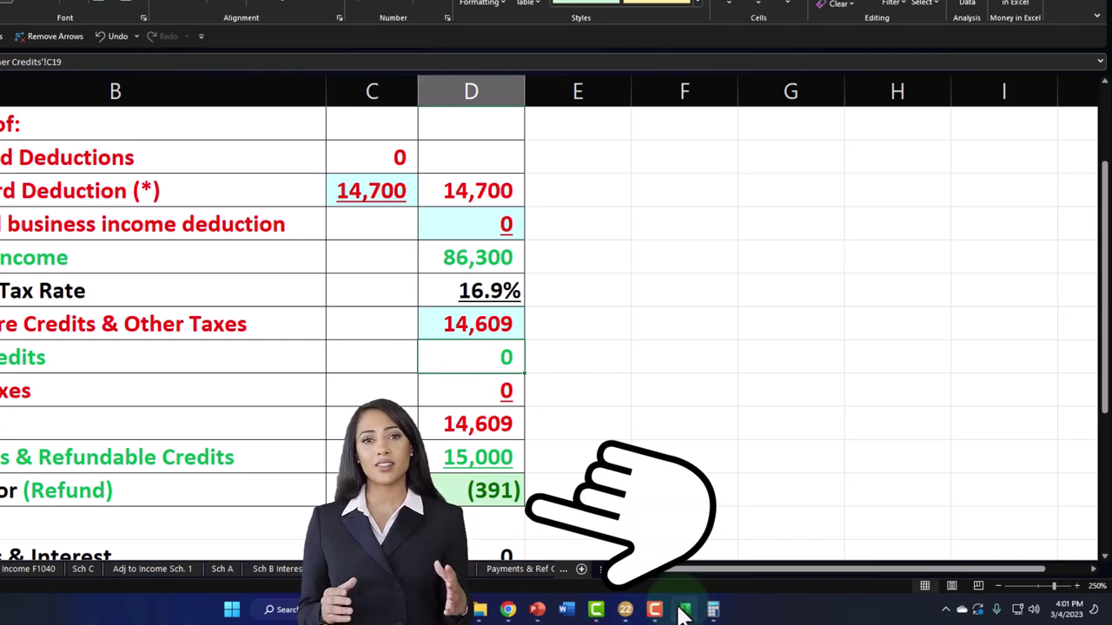
Return to Lacerte and review the pension, income and deduction lines on page 1 of Form 1040
left_click(684, 611)
scroll(658, 476, "up", 5)
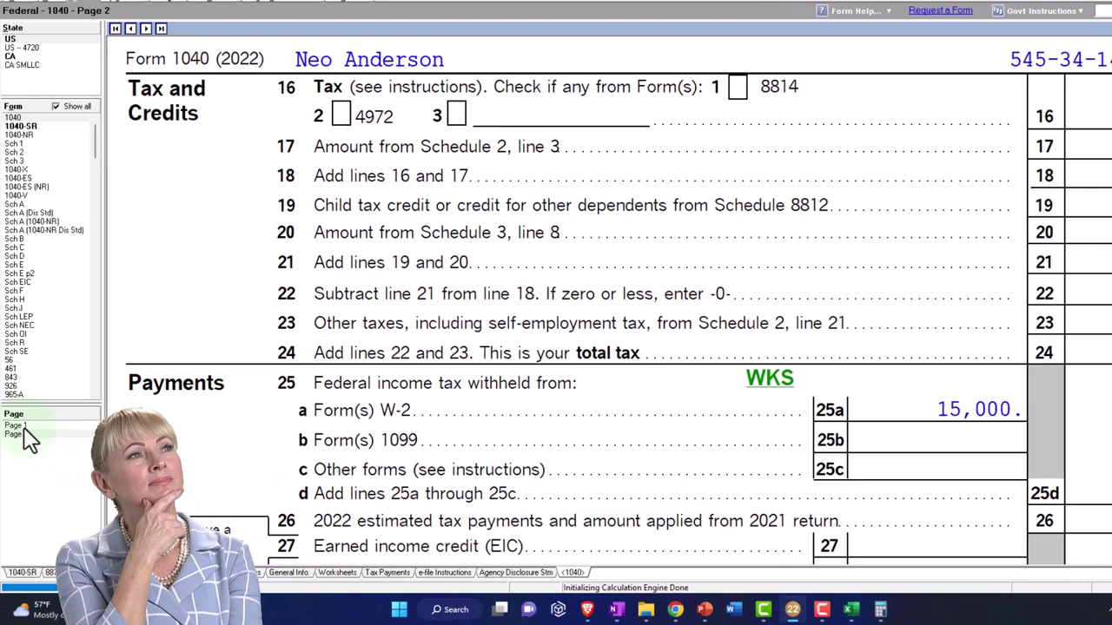
left_click(24, 426)
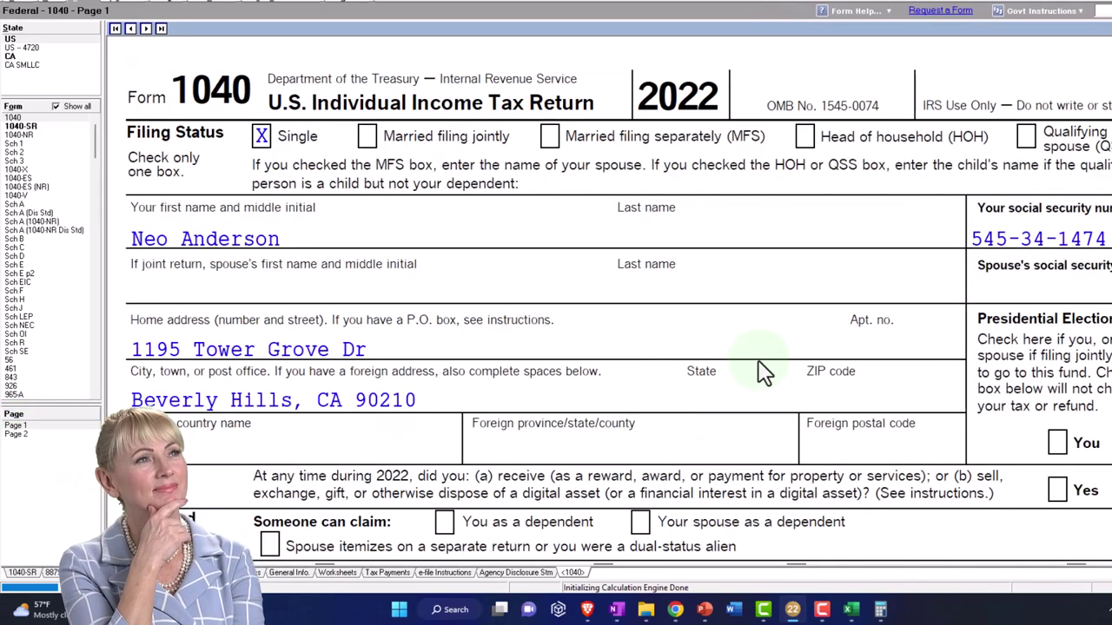
scroll(760, 372, "down", 10)
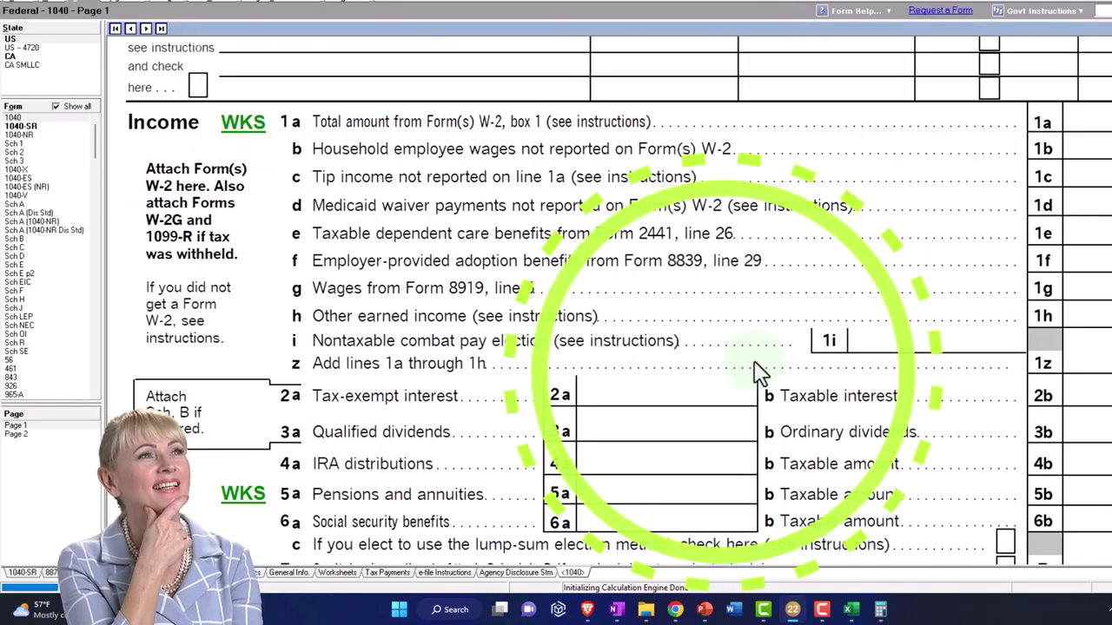
scroll(760, 371, "down", 5)
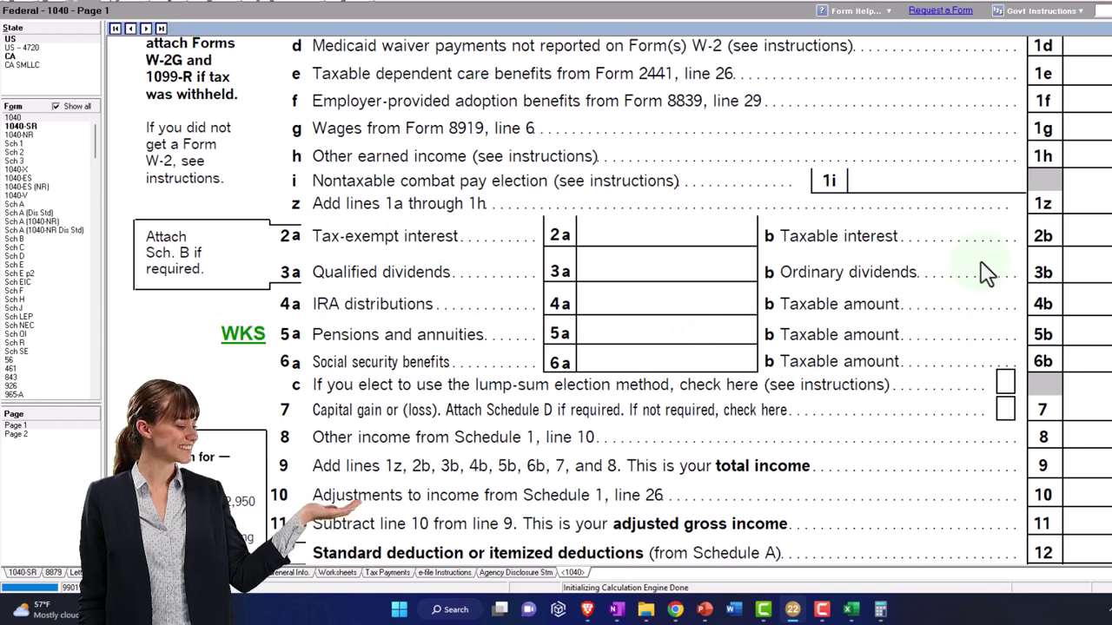
scroll(985, 273, "up", 5)
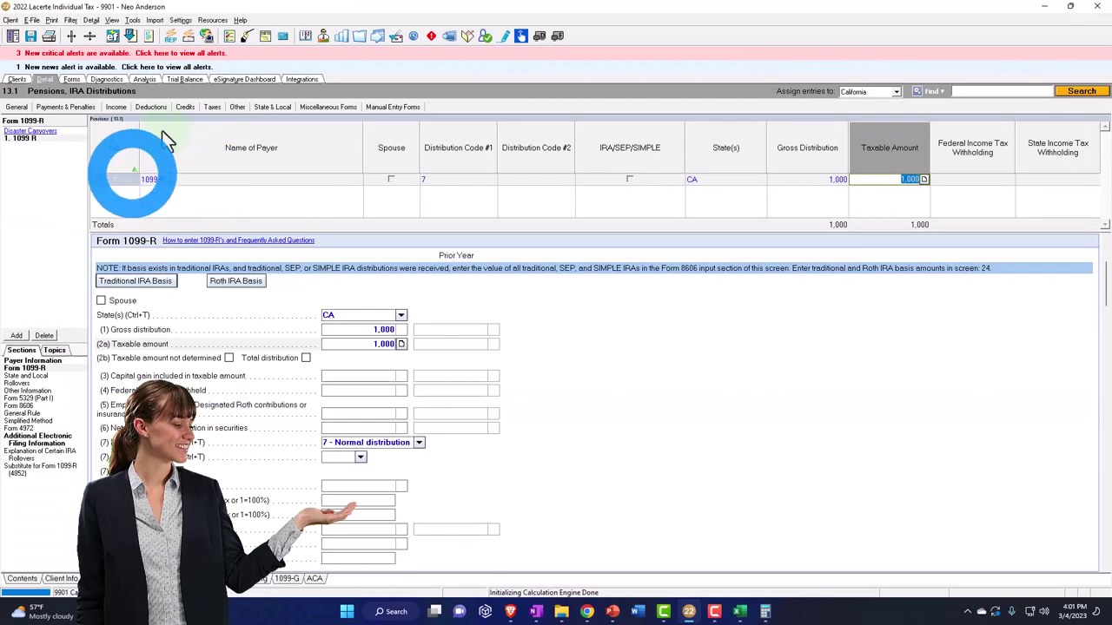
Open the Wages, Salaries, Tips input and delete the W-2 1 record
left_click(167, 142)
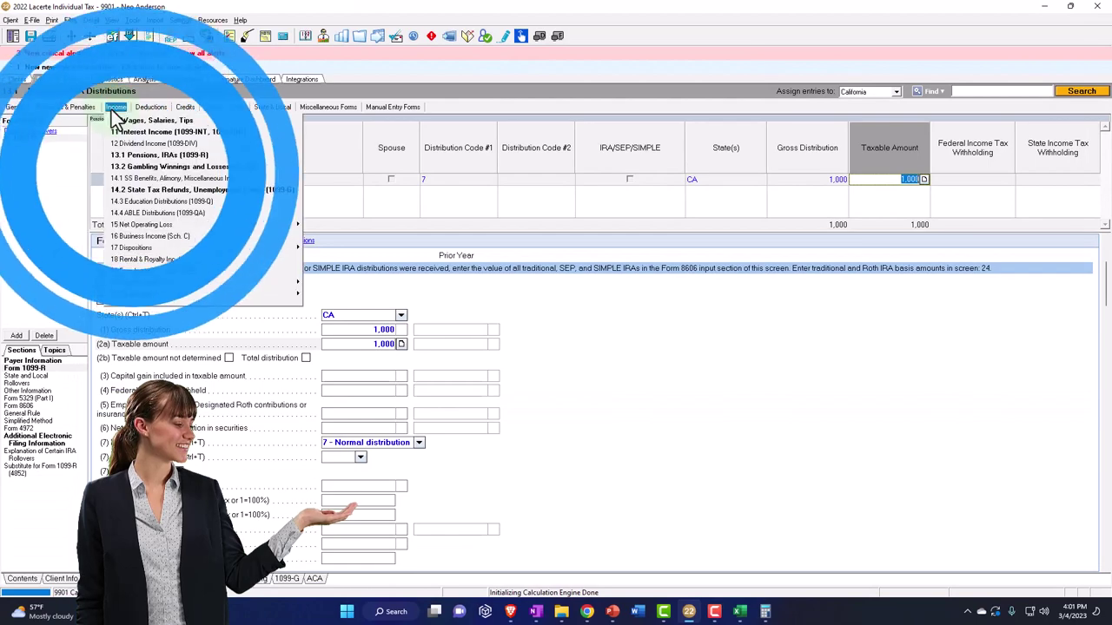
left_click(119, 124)
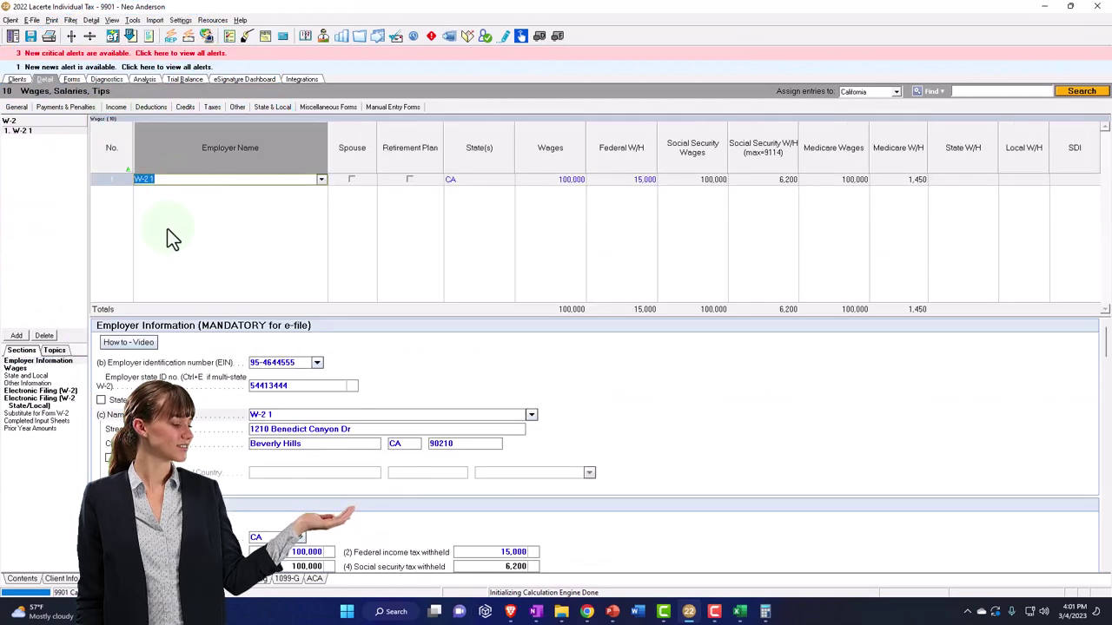
left_click(44, 336)
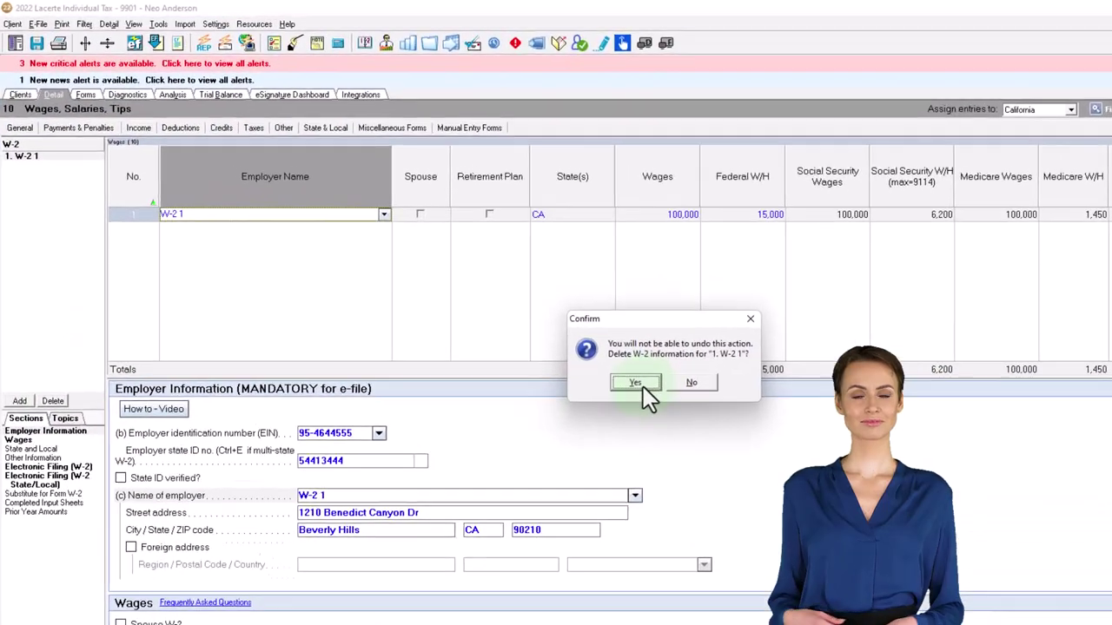
left_click(643, 386)
Open the Pensions, IRAs (1099-R) input and add a second, blank 1099-R entry
left_click(197, 181)
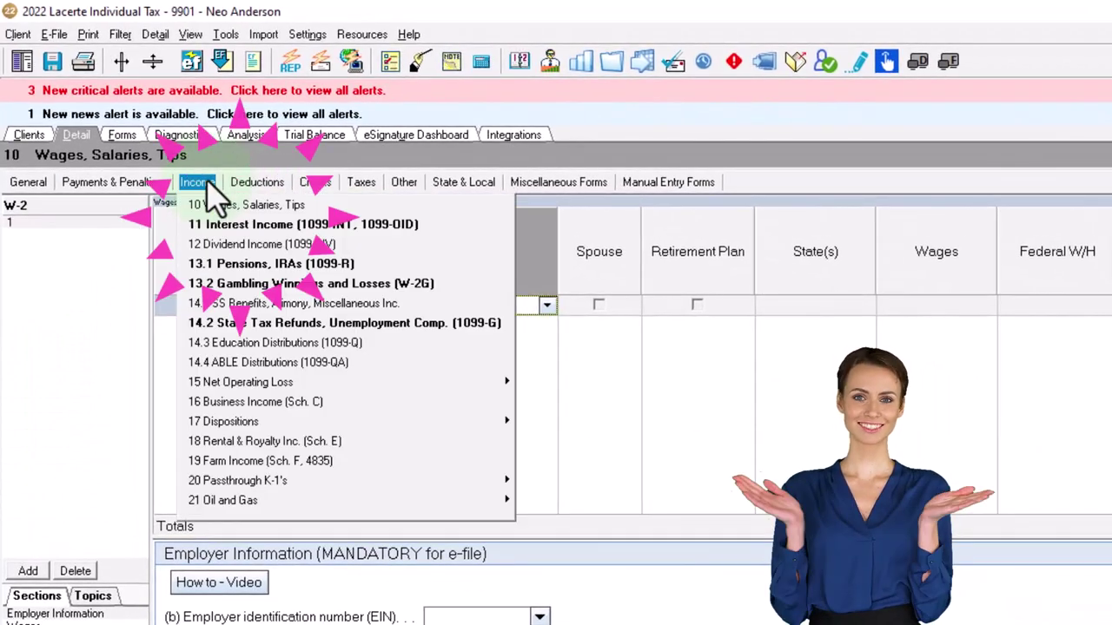
left_click(224, 263)
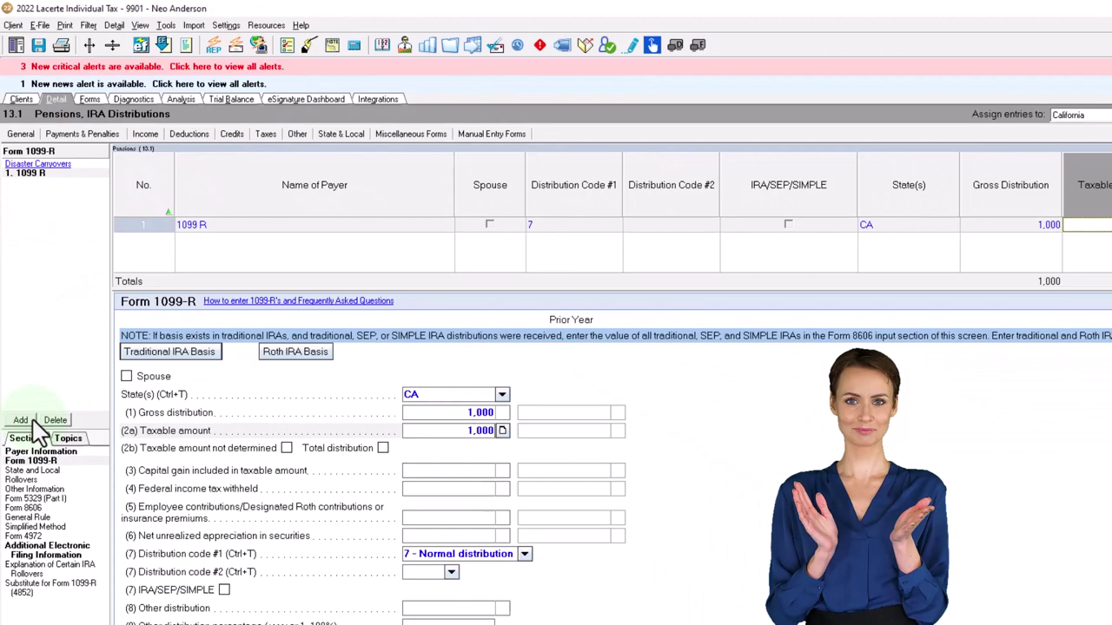
left_click(26, 536)
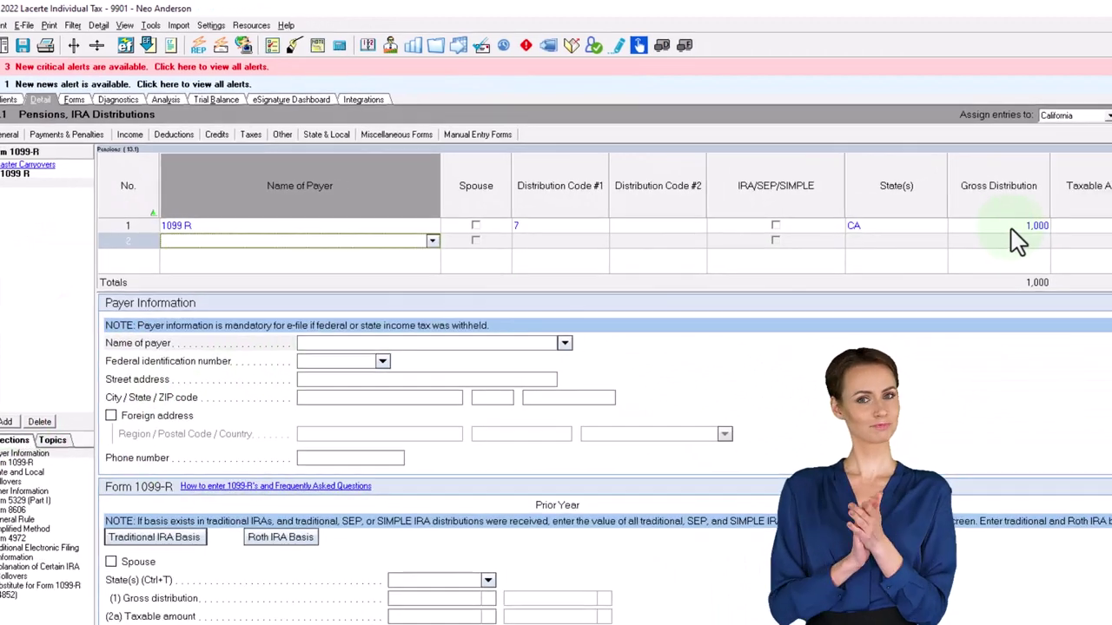
Set the first 1099-R's gross distribution and taxable amount to 100,000 and its federal income tax withholding to 15,000
left_click(1024, 224)
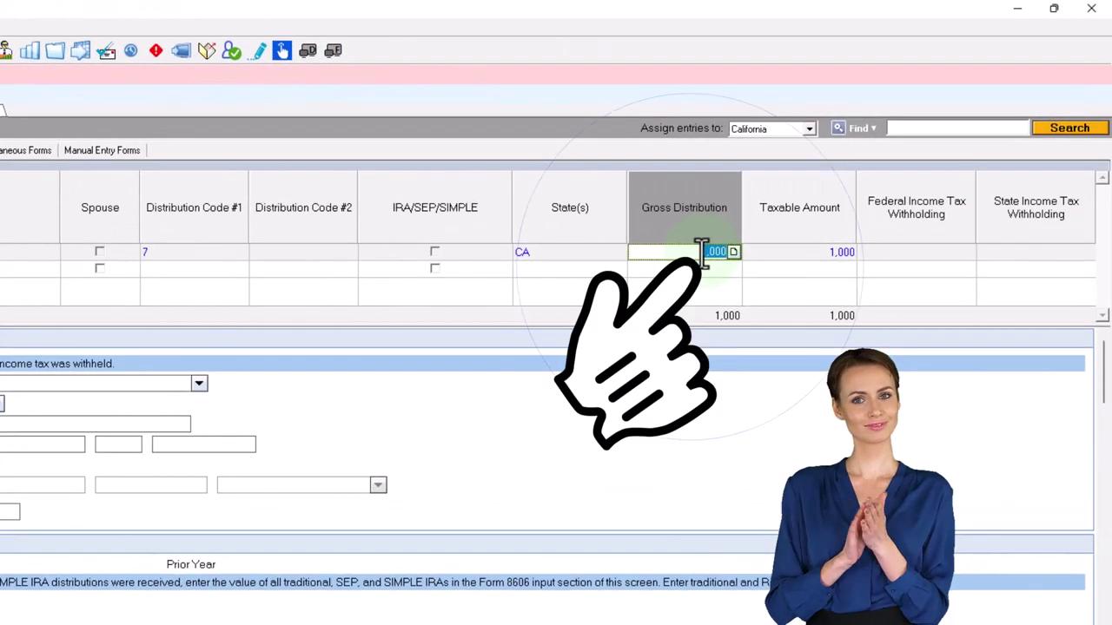
type("100000")
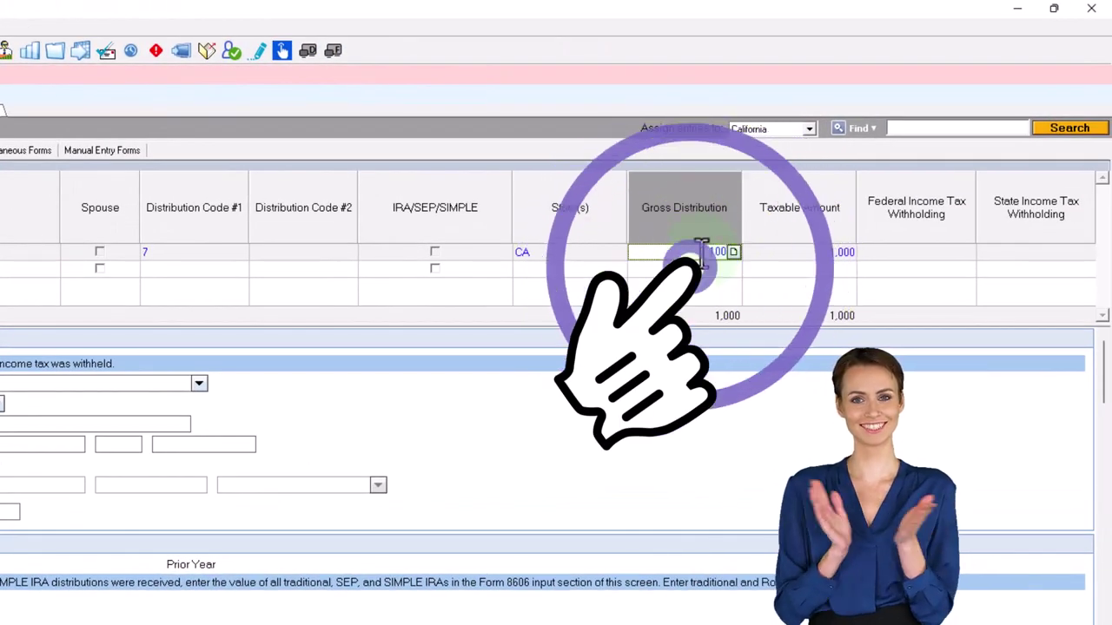
key("Tab")
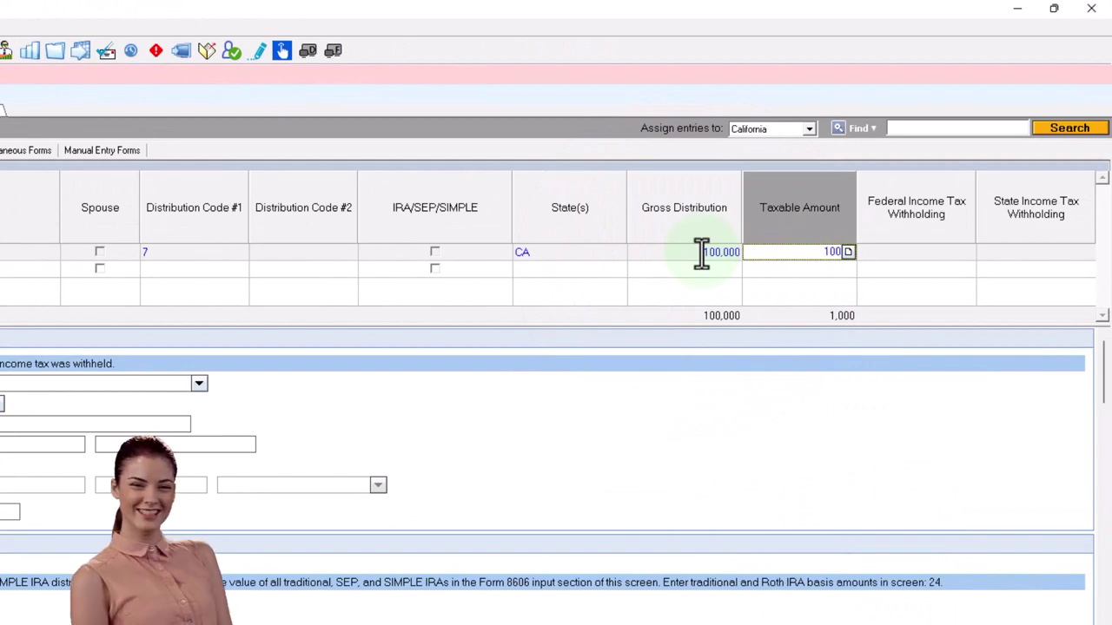
key("Tab")
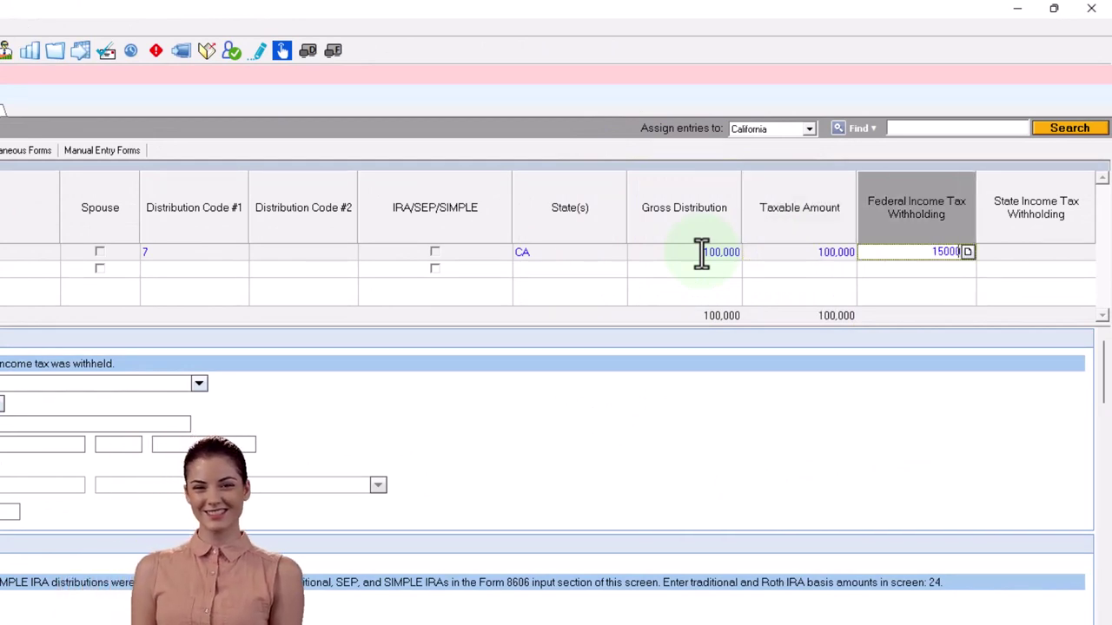
key("Tab")
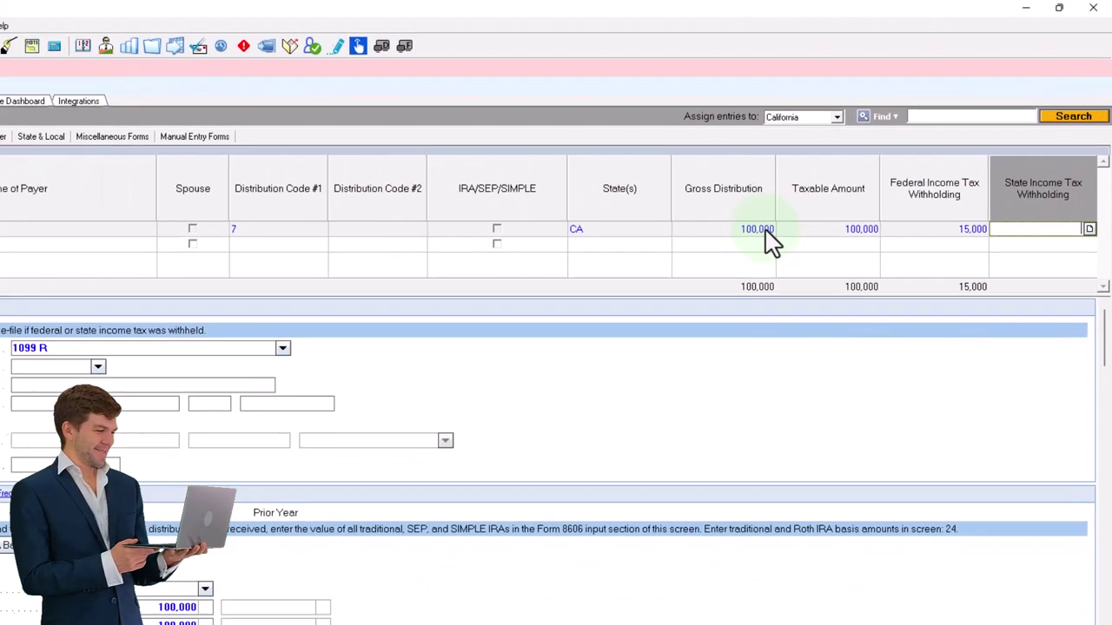
Name the second 1099-R entry 1099 R 2 and give it distribution code 7 with the IRA/SEP/SIMPLE option checked
key("Tab")
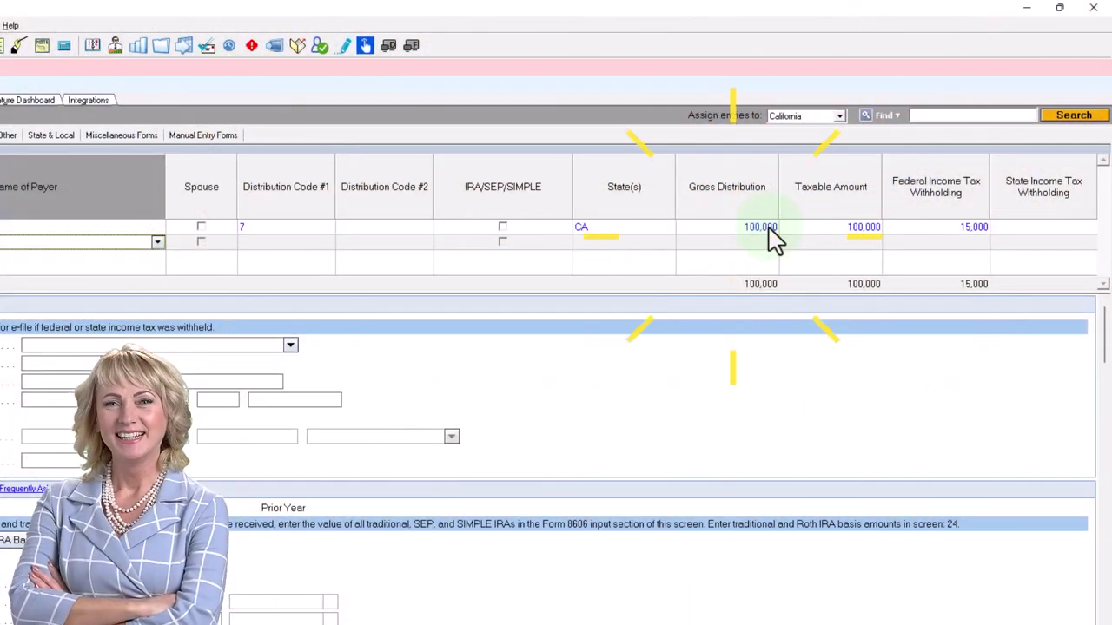
key("Tab")
key("Tab")
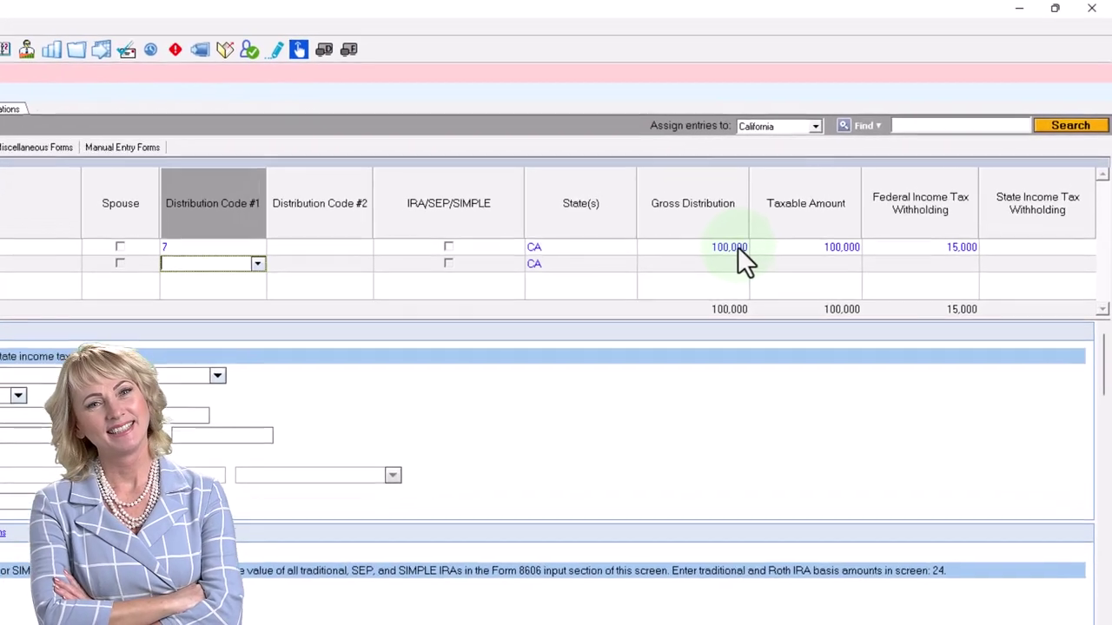
type("7")
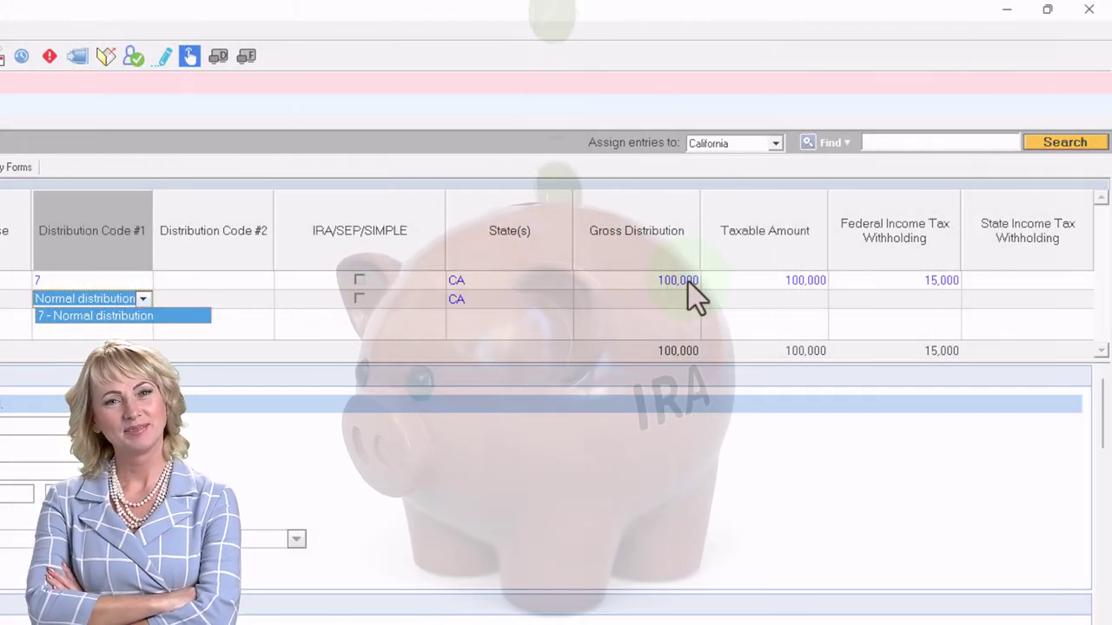
key("Tab")
key("Tab")
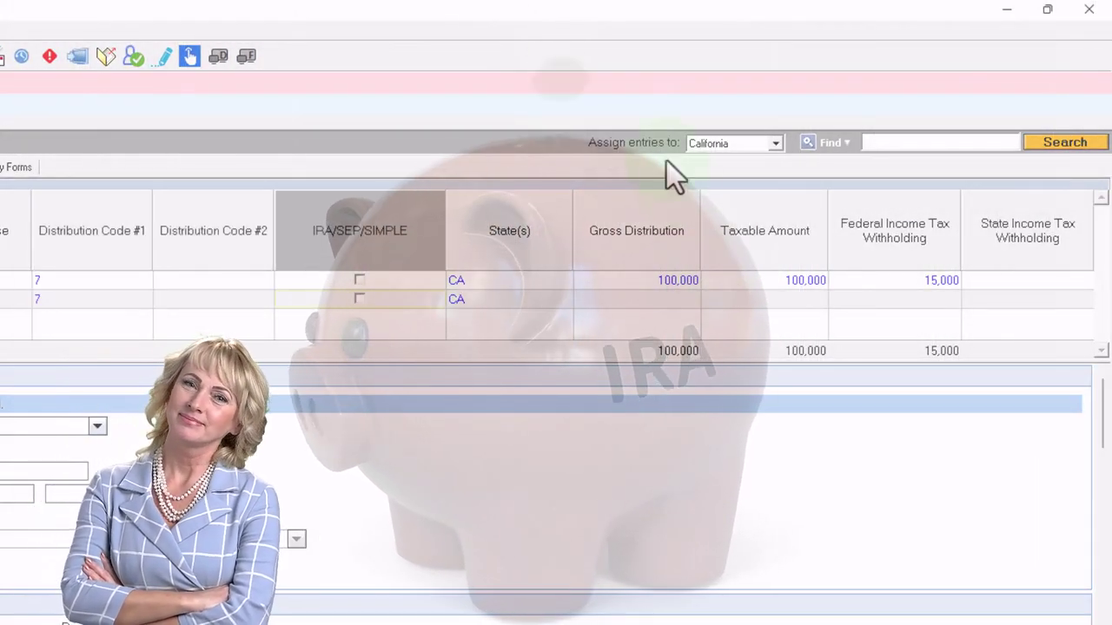
left_click(360, 300)
key("Tab")
key("Tab")
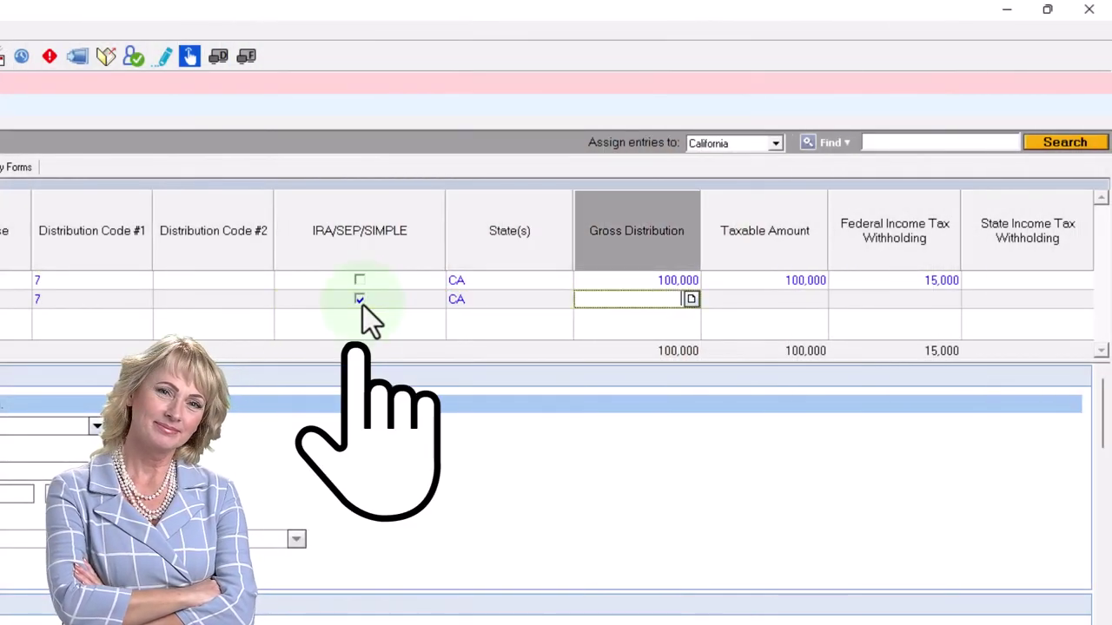
Set the second 1099-R's gross distribution to 2,000 and its taxable amount to 1,000
type("30000")
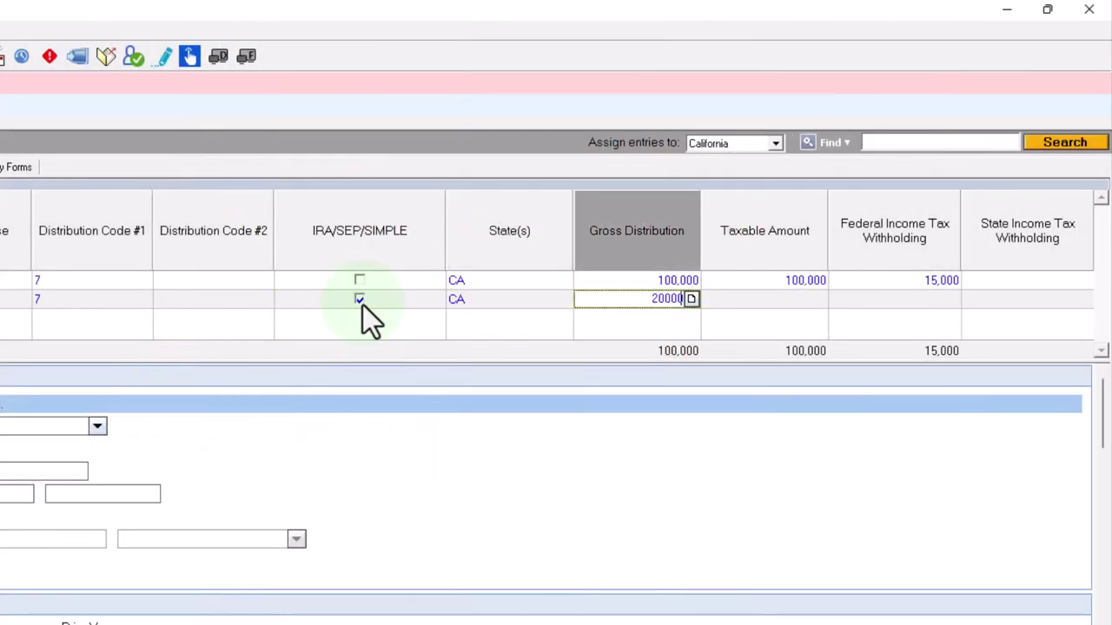
key("Tab")
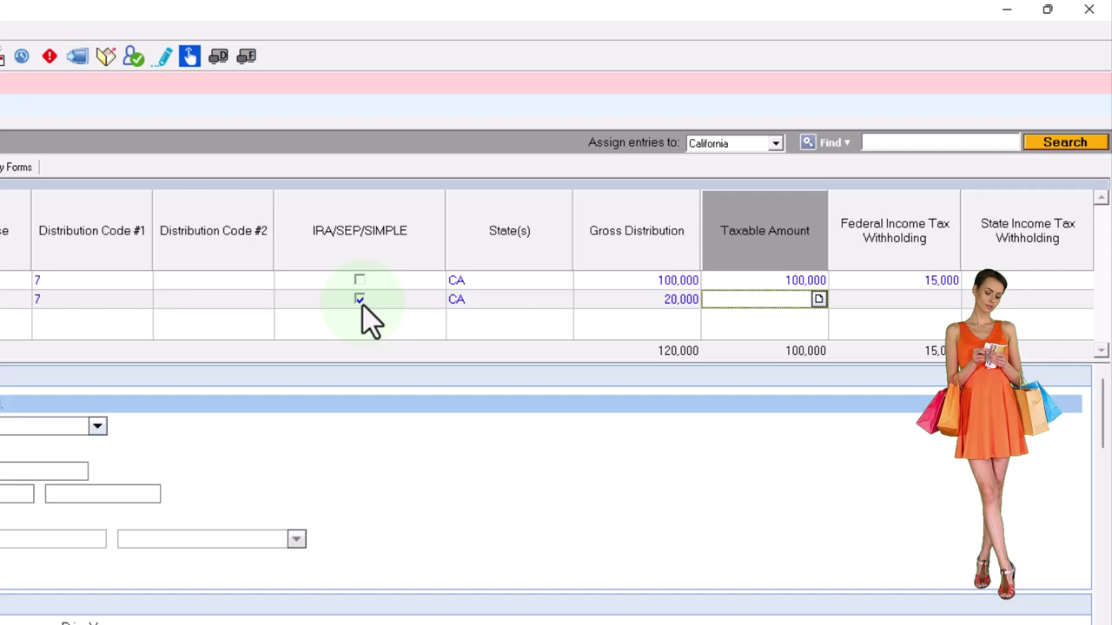
key("shift+Tab")
type("2,000")
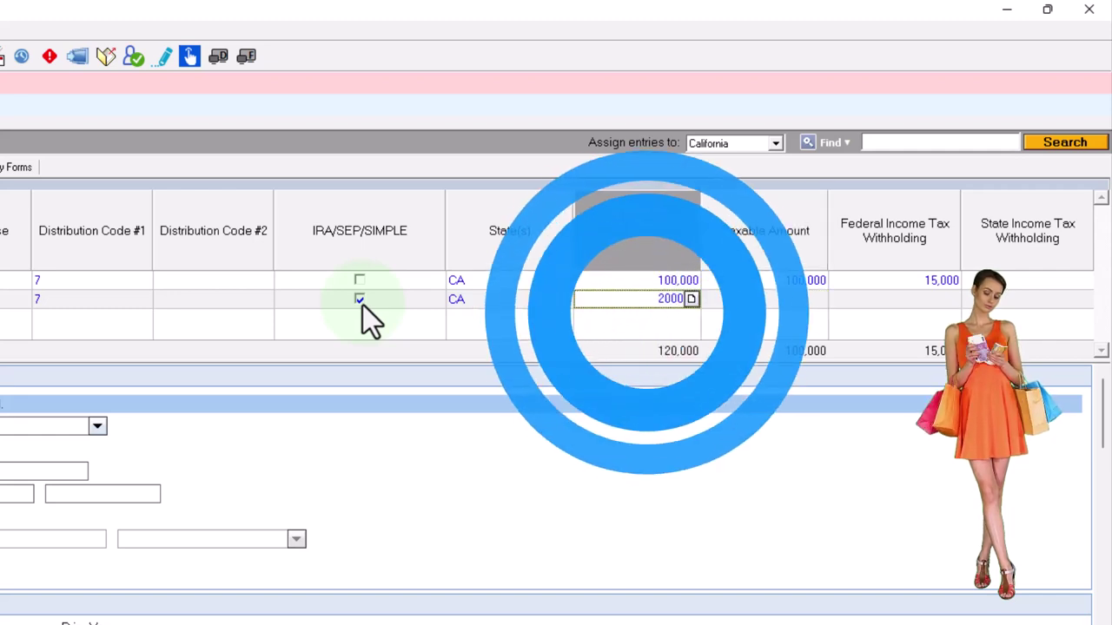
key("Tab")
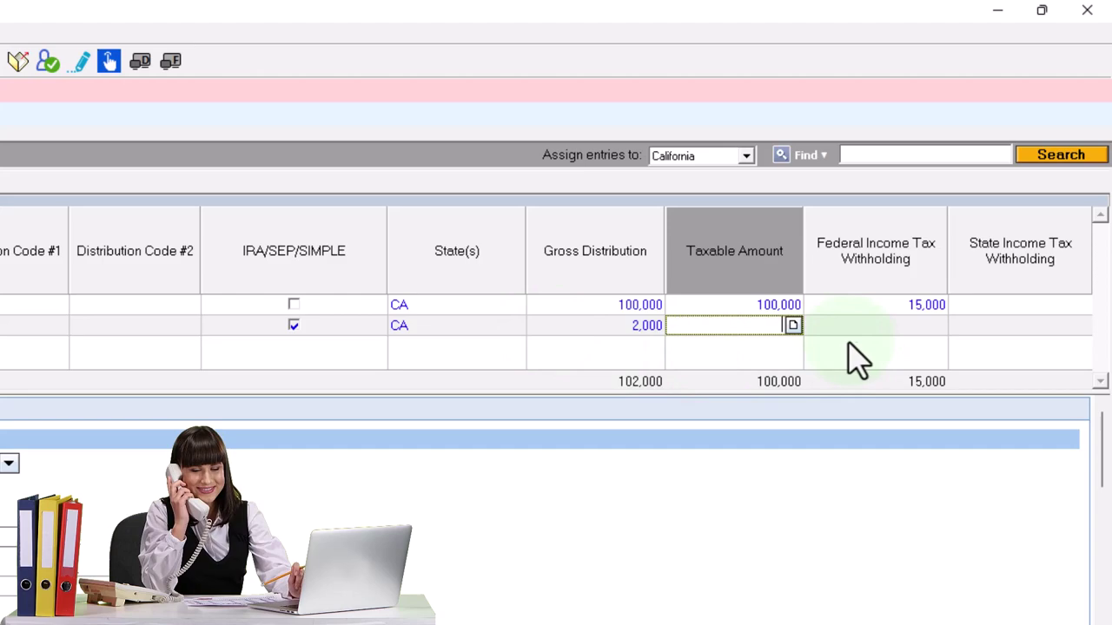
type("1000")
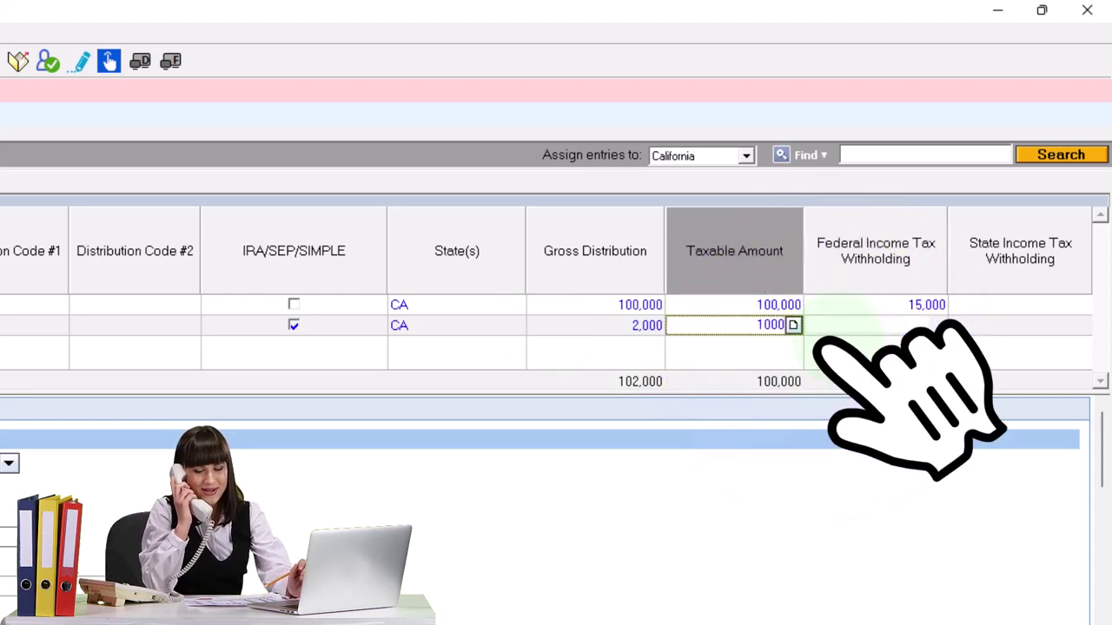
key("Tab")
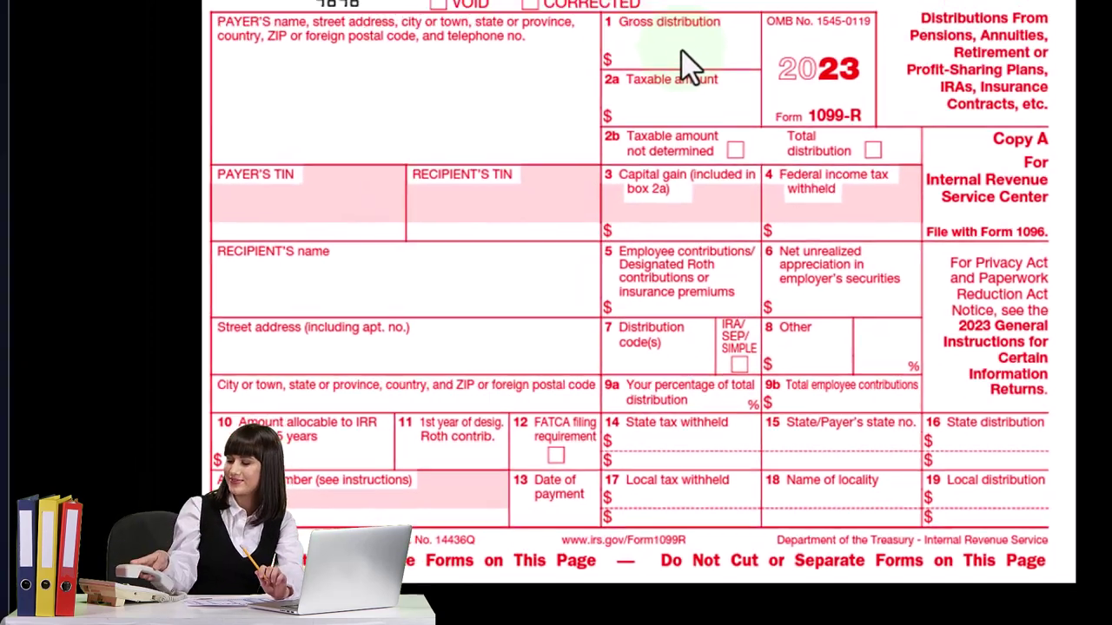
Switch to the PowerPoint presentation and examine the Form 1099-R slide, including its distribution and taxable amount boxes
key("Escape")
left_click_drag(539, 7, 536, 298)
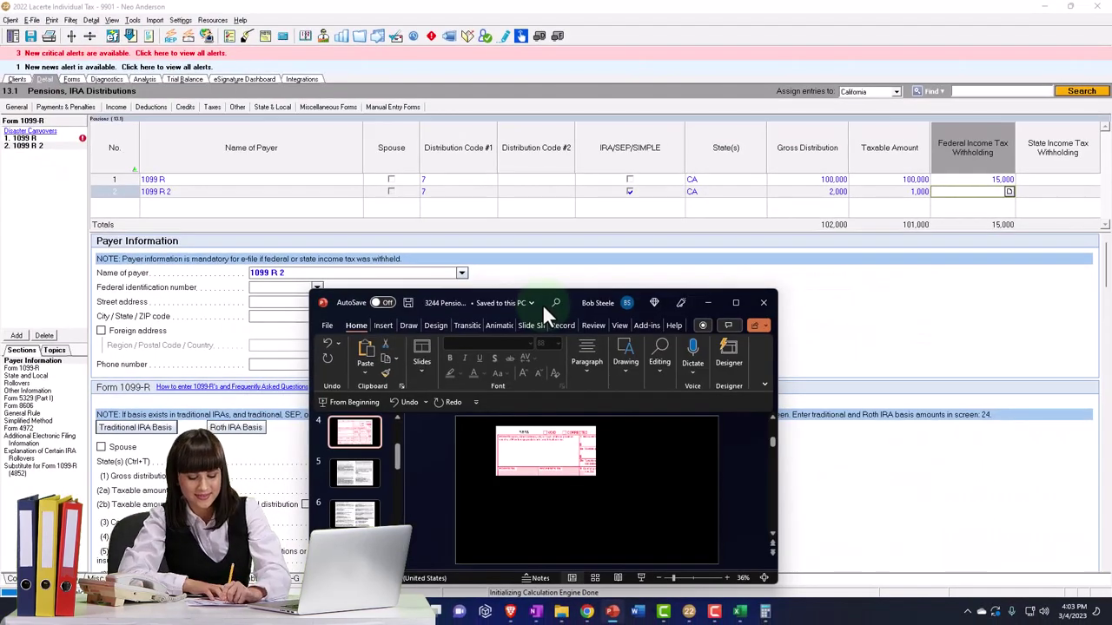
double_click(542, 305)
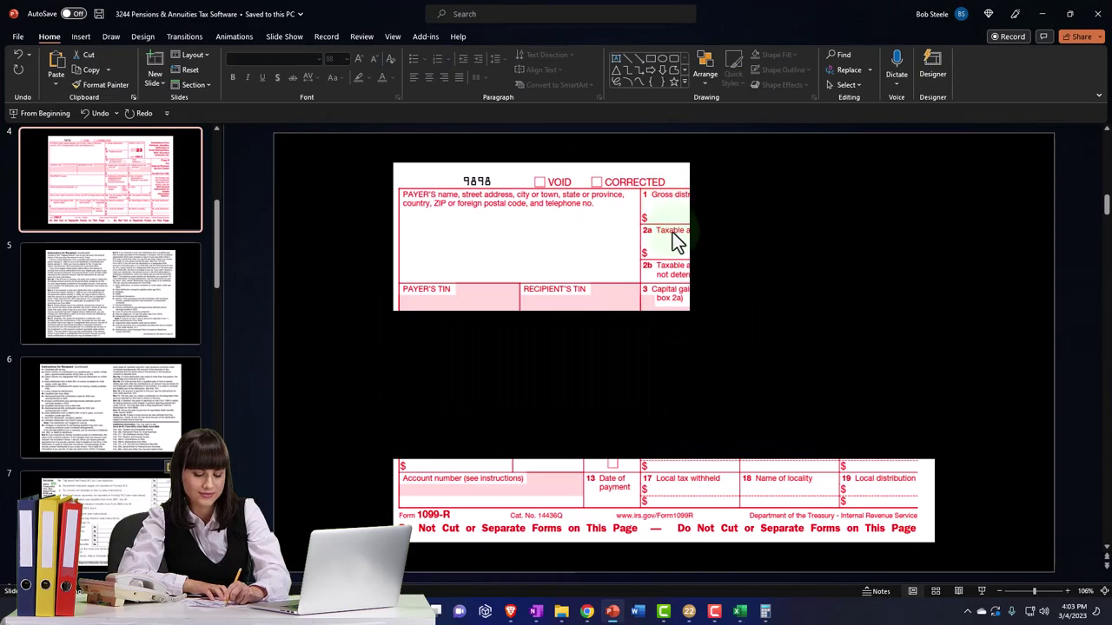
left_click(149, 295)
left_click(125, 212)
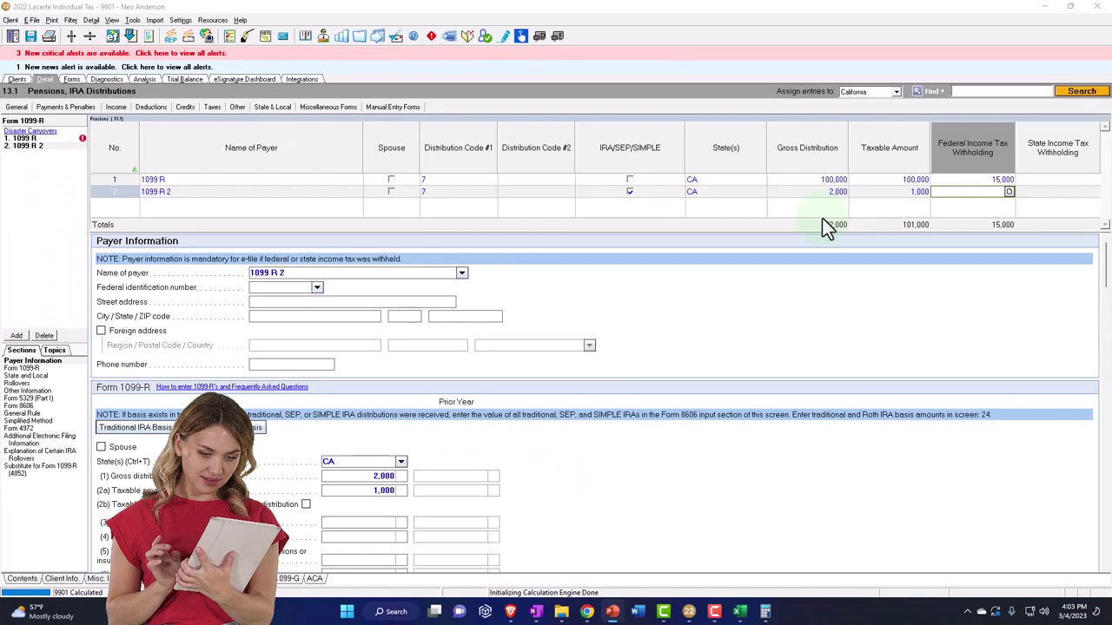
Switch to the Excel worksheet and review the IRA Distribution and Pension & Annuities sections of the income sheet
left_click(739, 613)
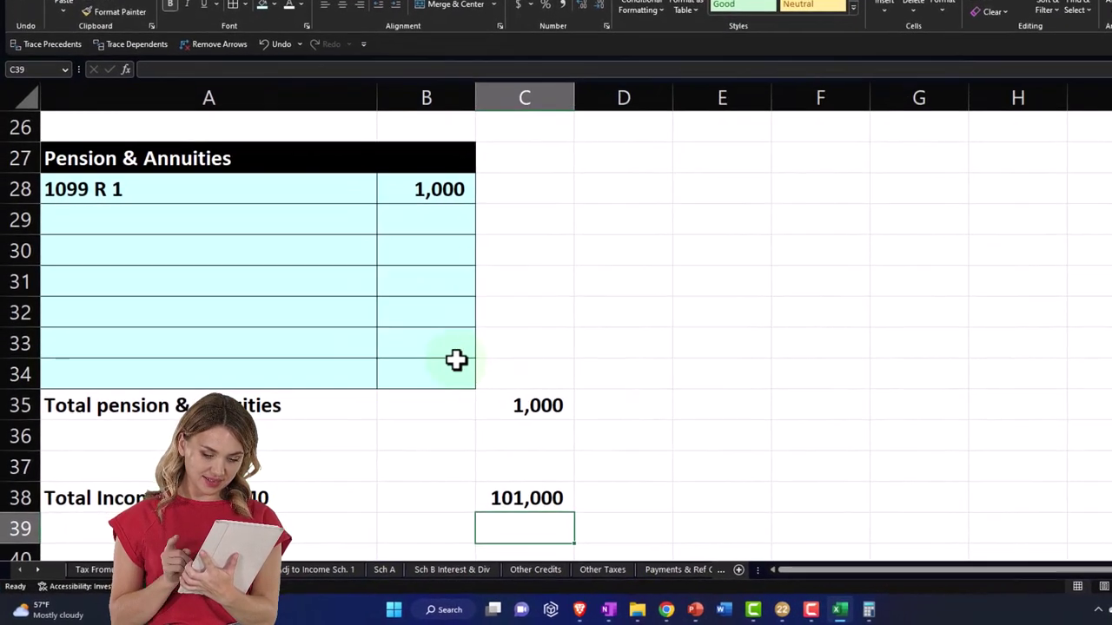
left_click(418, 545)
scroll(458, 358, "up", 7)
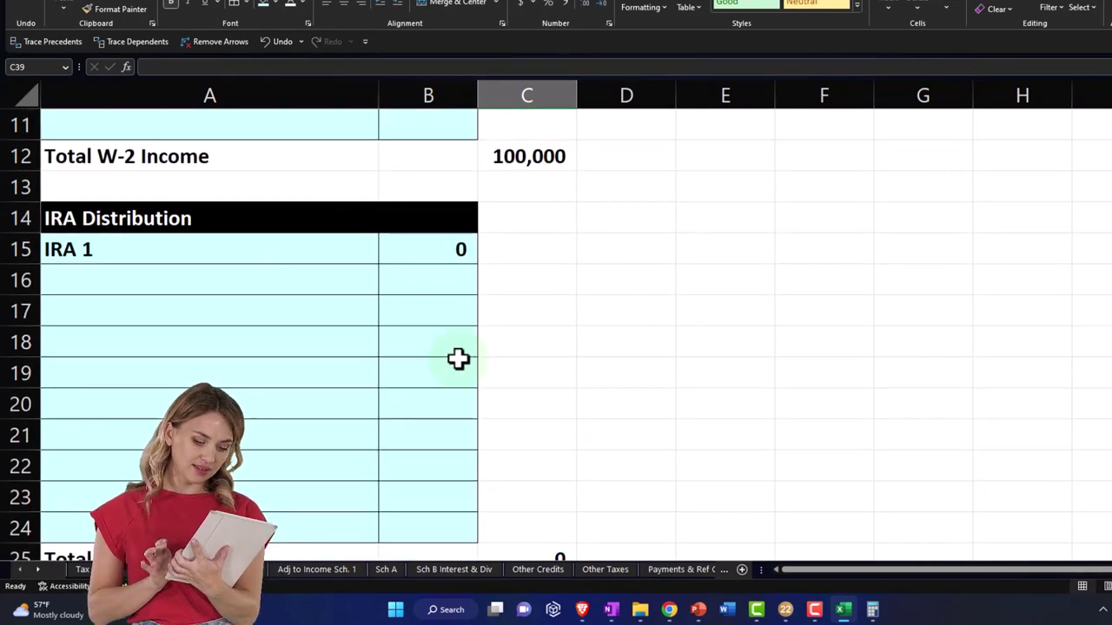
scroll(378, 348, "down", 3)
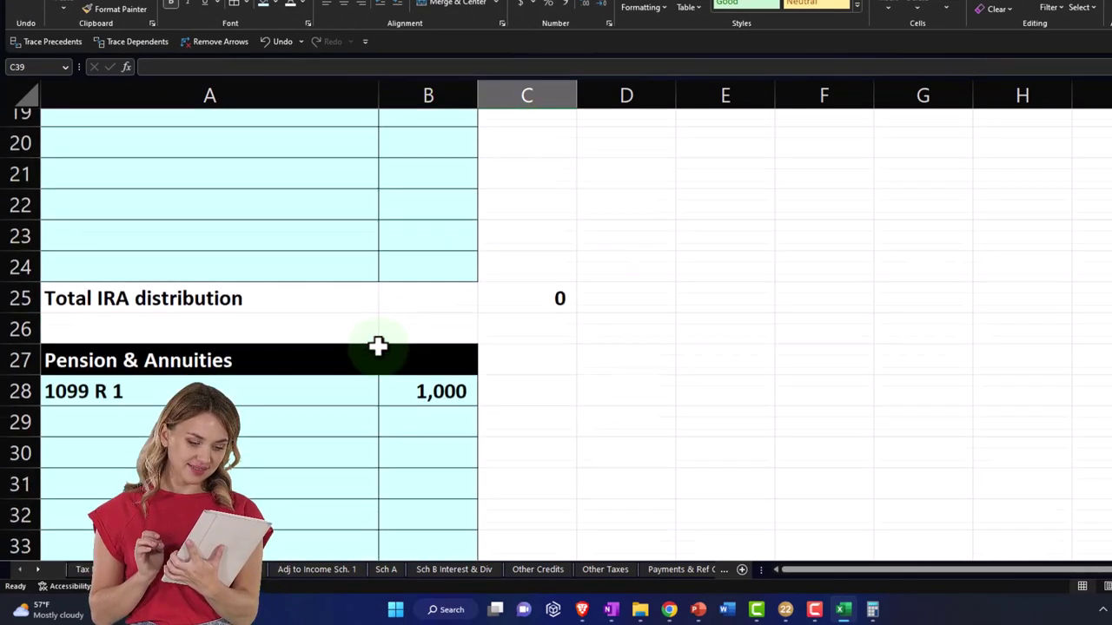
Return to Lacerte and review the IRA distribution, pension and total income lines on page 1 of Form 1040
left_click(786, 611)
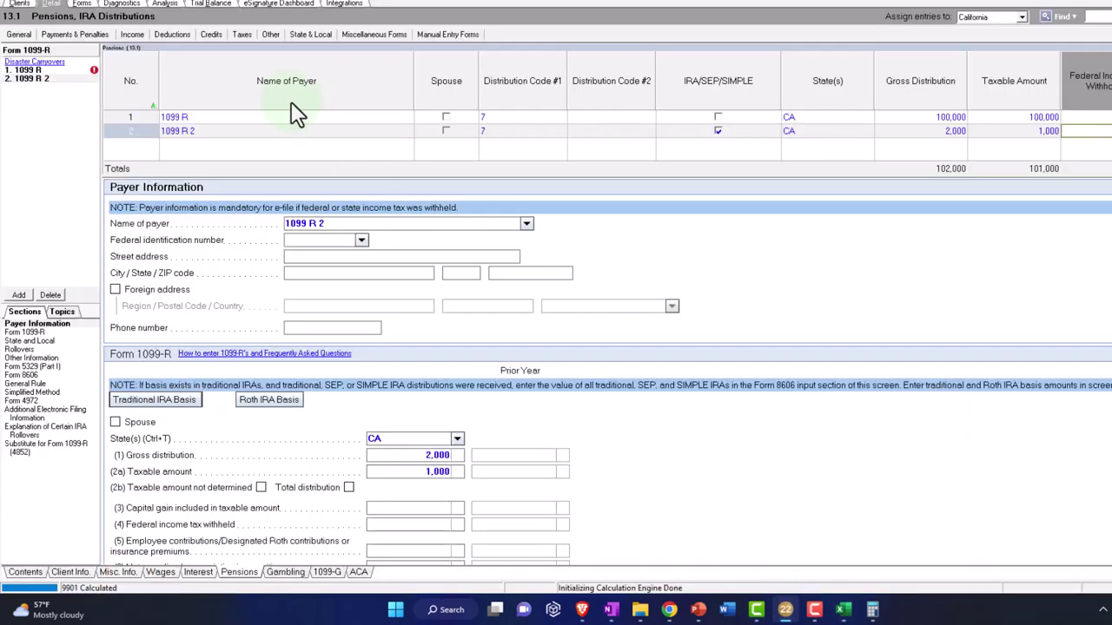
left_click(82, 5)
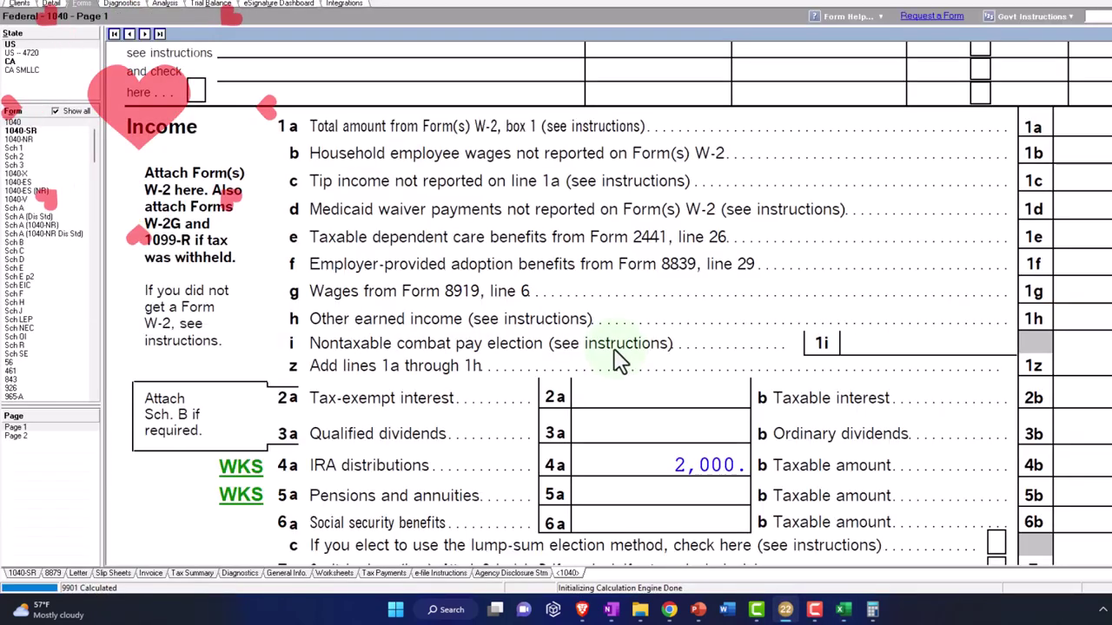
scroll(617, 358, "down", 2)
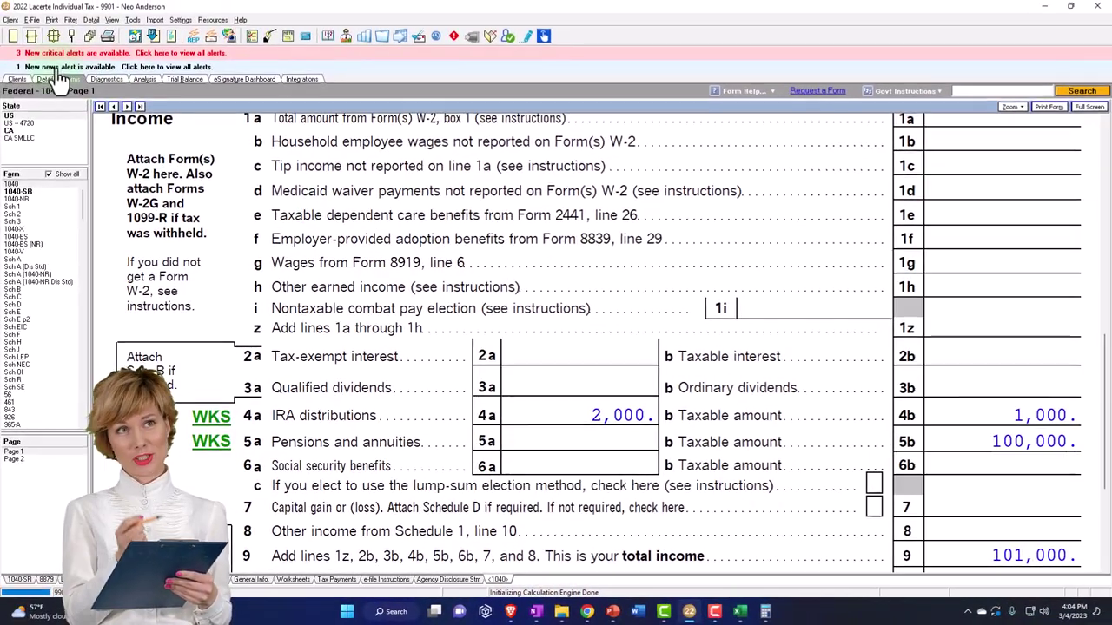
Set the second 1099-R's taxable amount to 2,000 and check the IRA and pension lines on Form 1040
left_click(44, 79)
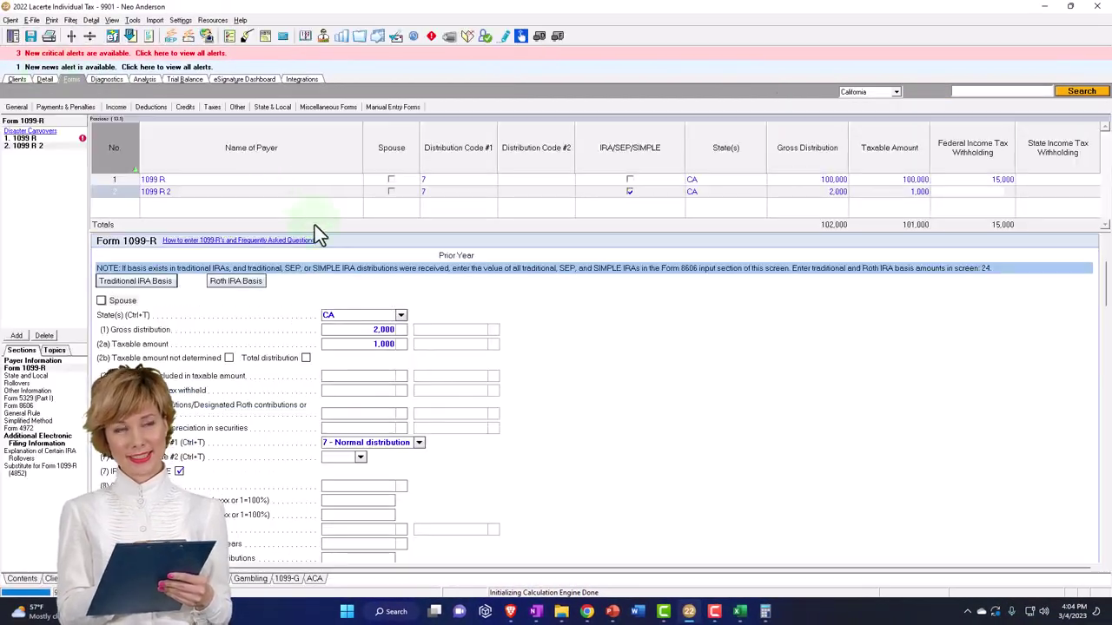
left_click(883, 197)
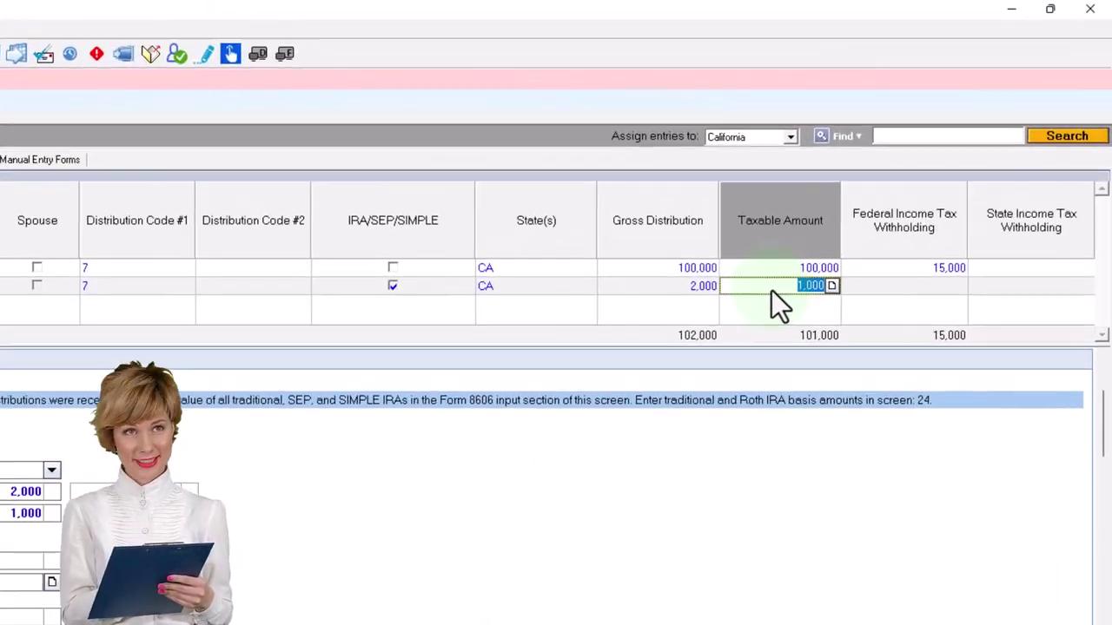
type("2000")
key("Tab")
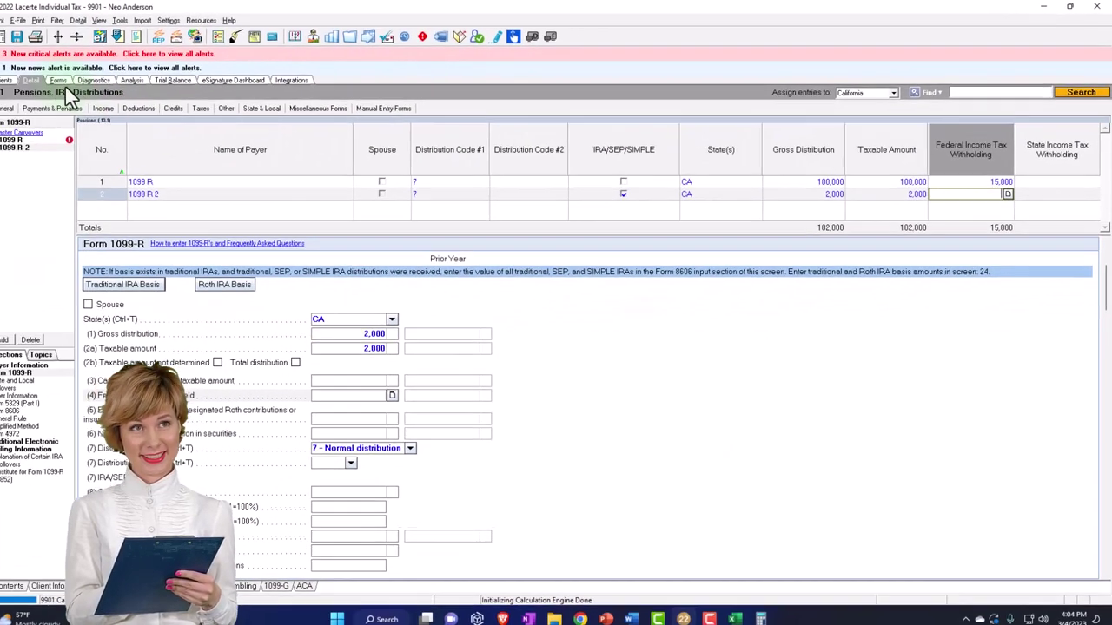
left_click(62, 109)
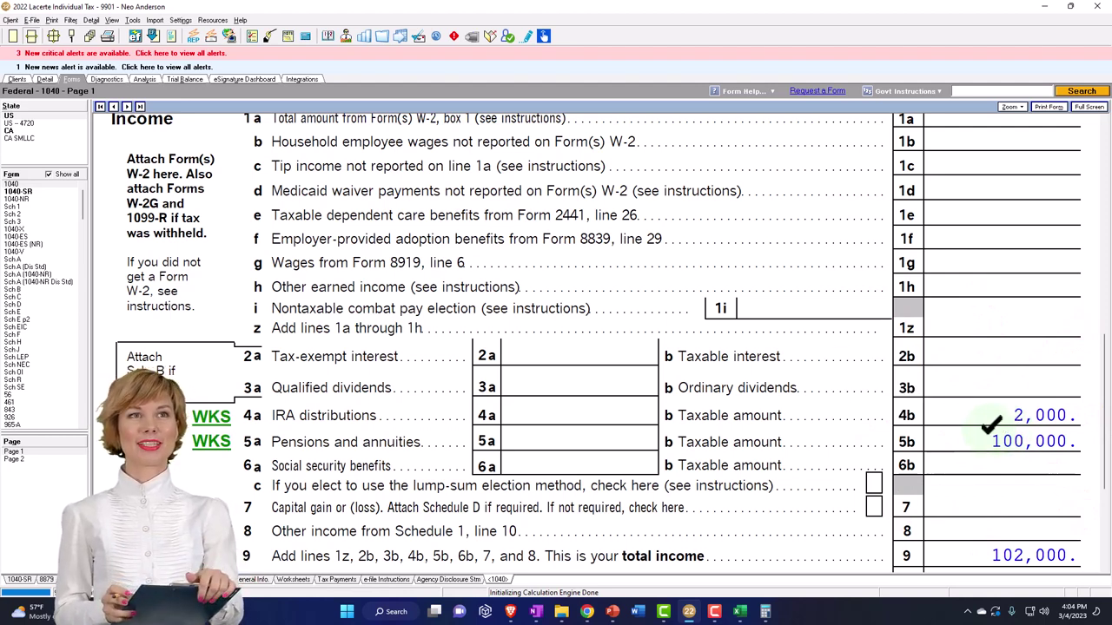
In the Excel income sheet, set the IRA 1 distribution to 2,000 and the 1099 R 1 pension amount to 100,000
left_click(741, 613)
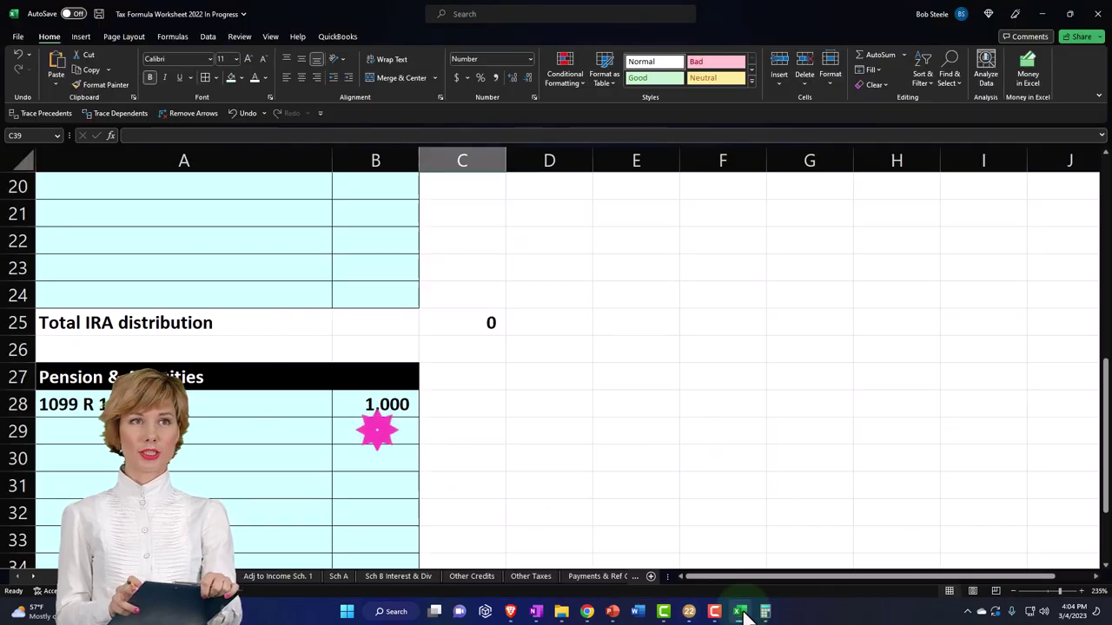
scroll(342, 434, "up", 3)
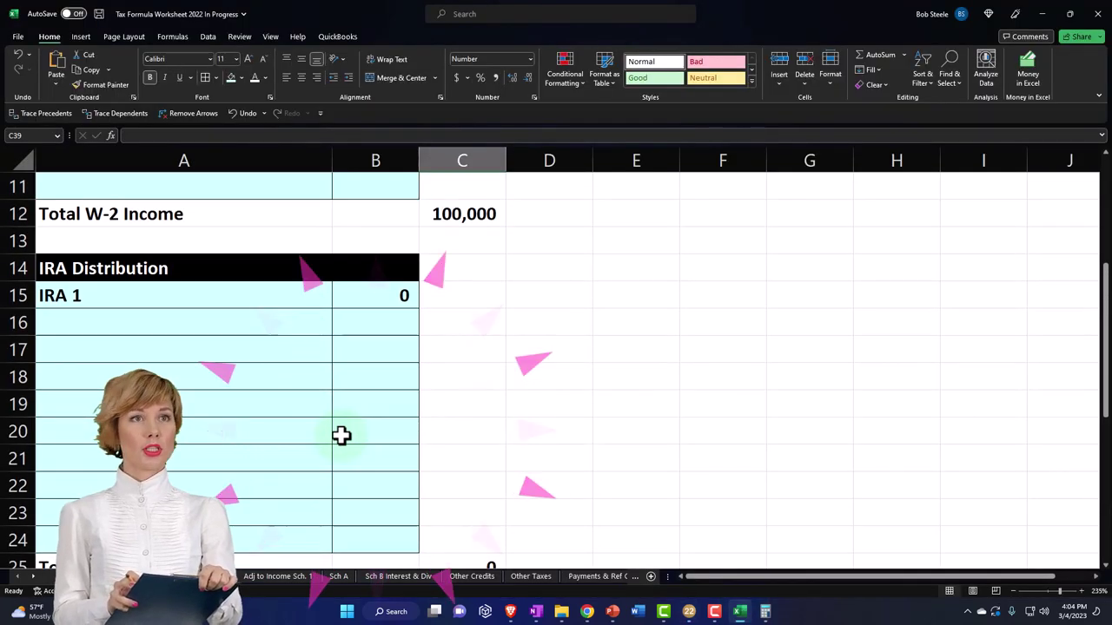
left_click(355, 296)
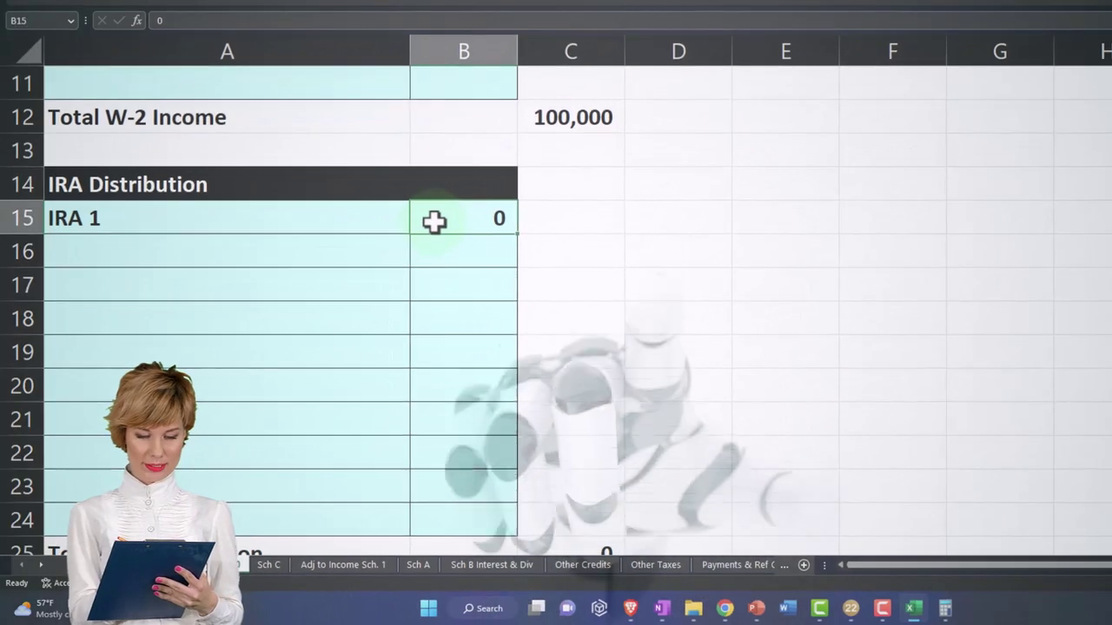
type("2000")
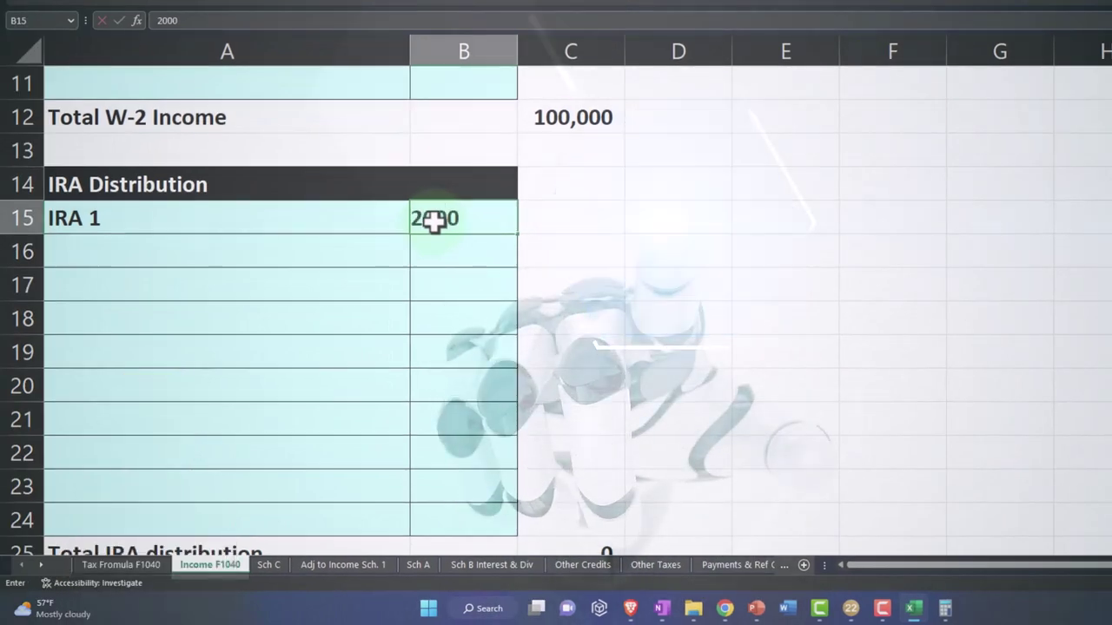
key("Return")
scroll(433, 221, "down", 2)
left_click(495, 447)
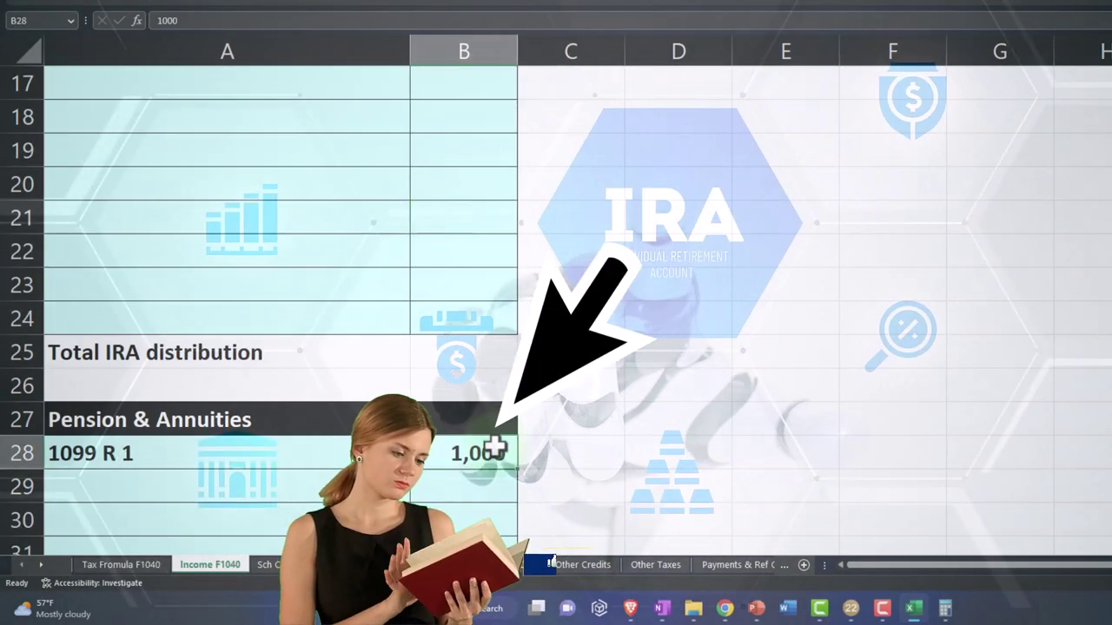
type("100,000")
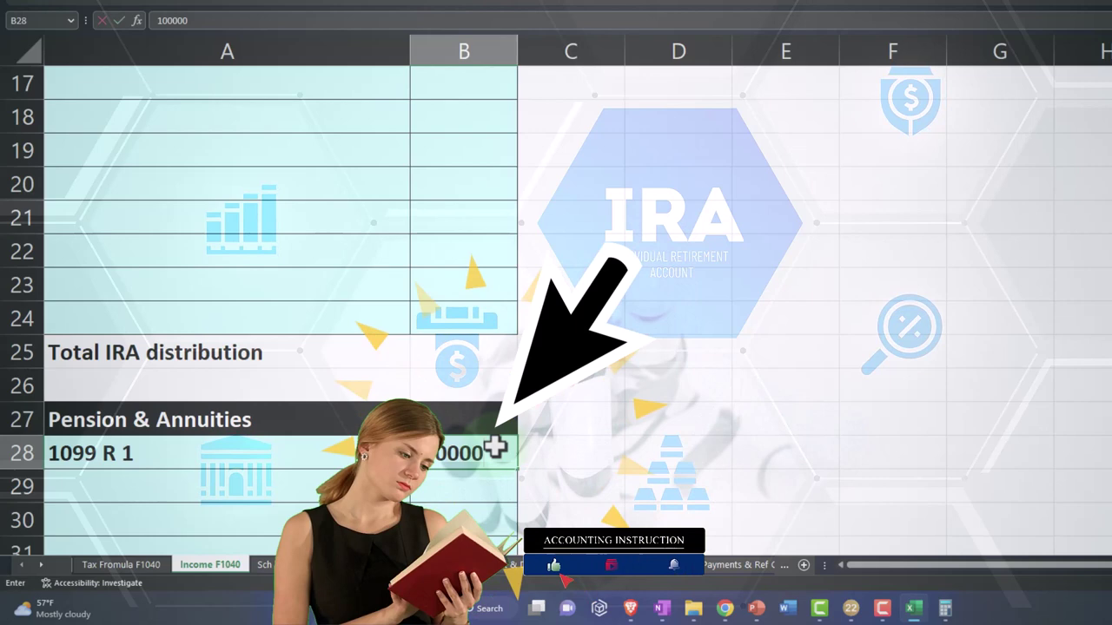
key("Return")
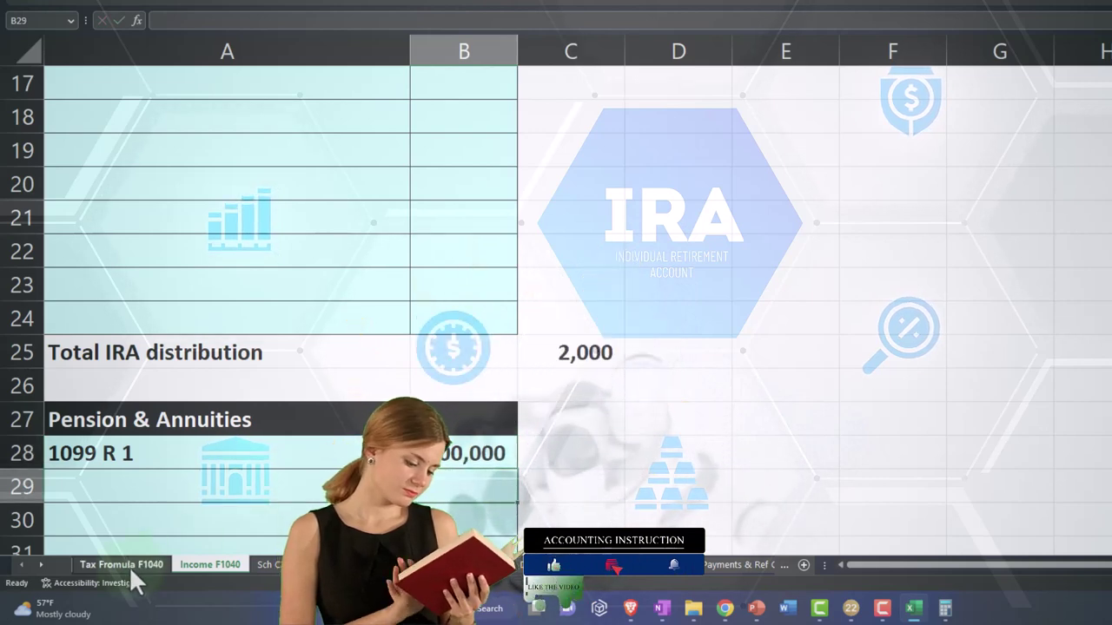
On the Payments & Ref Credits sheet, set the W-2 withholding to 0 and the 1099 R 1 withholding to 15,000
left_click(40, 565)
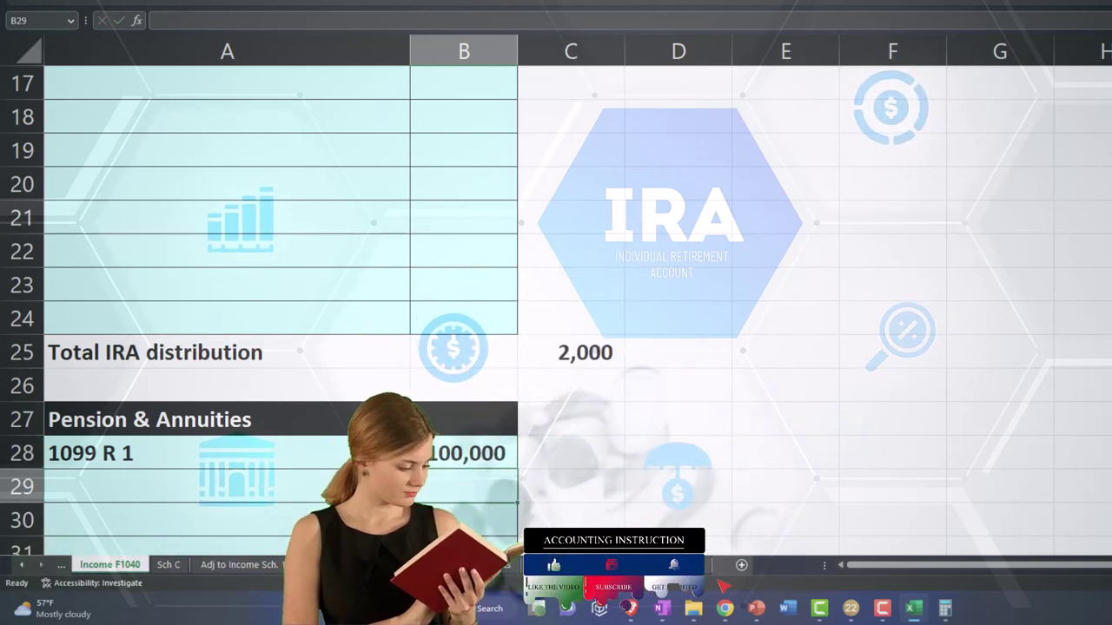
left_click(653, 565)
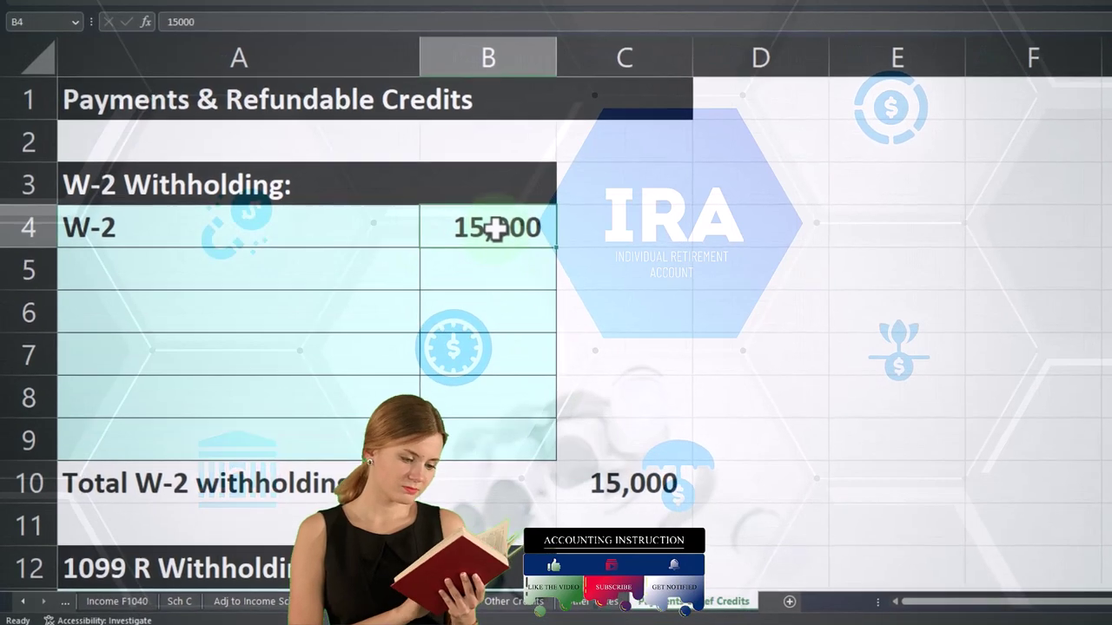
type("0")
key("Return")
scroll(500, 261, "down", 2)
left_click(496, 362)
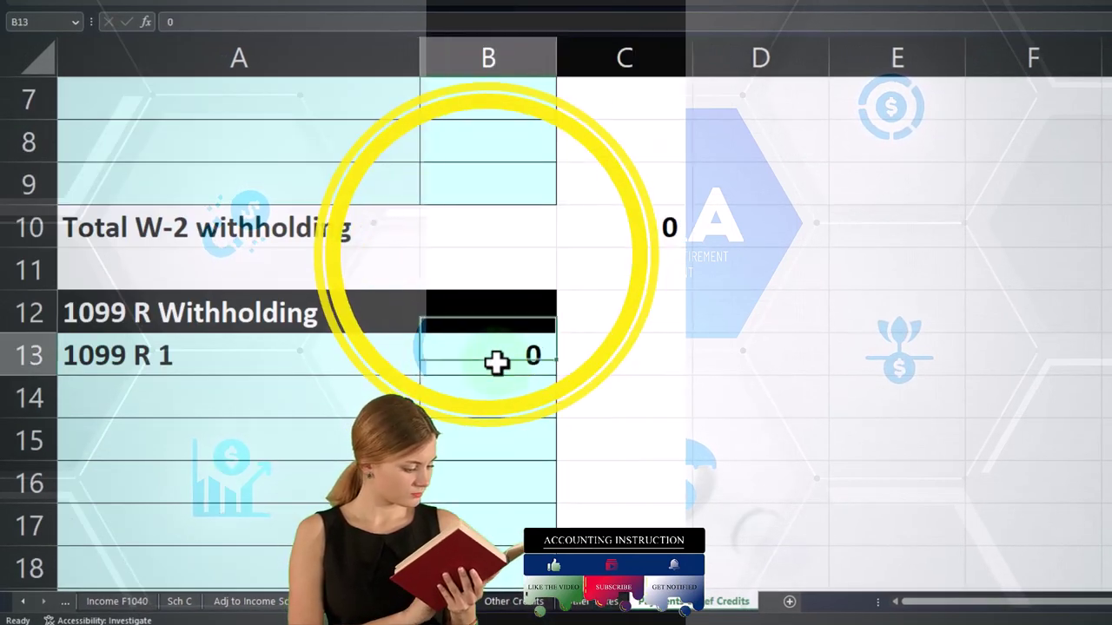
type("15,000")
key("Return")
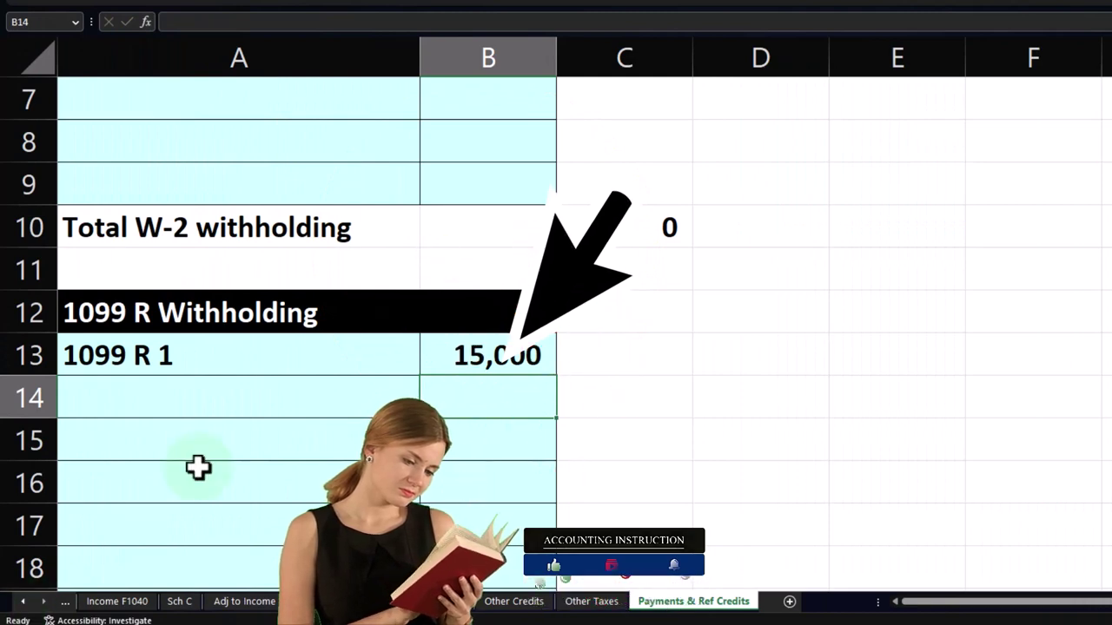
Compare the income, standard deduction and taxable income on the Tax Formula sheet with page 1 of Form 1040 in Lacerte
left_click(35, 601)
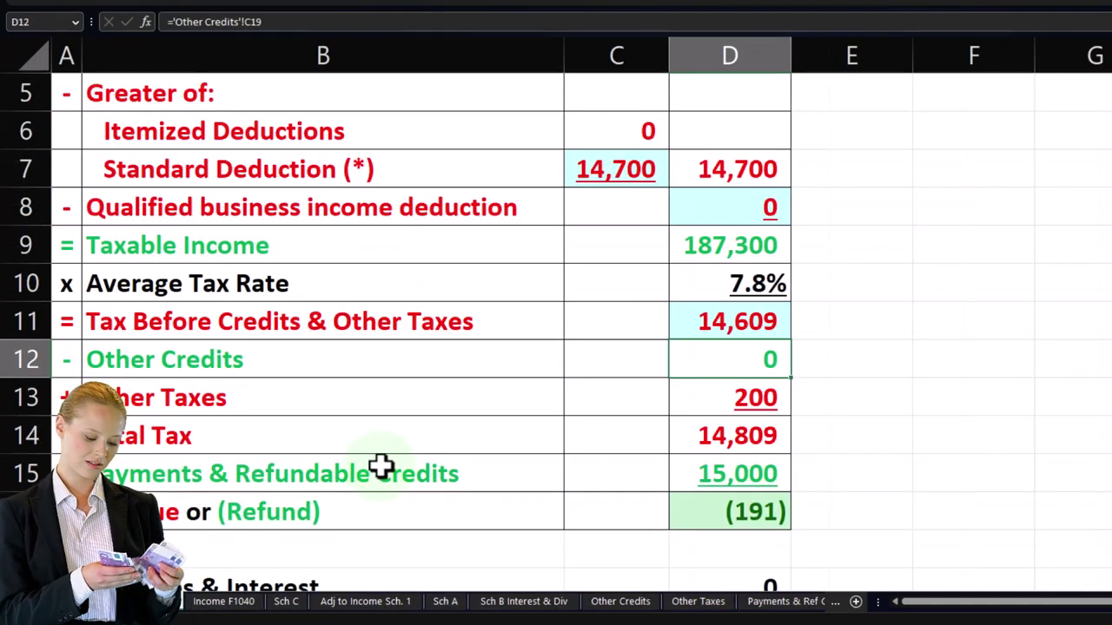
scroll(380, 467, "up", 2)
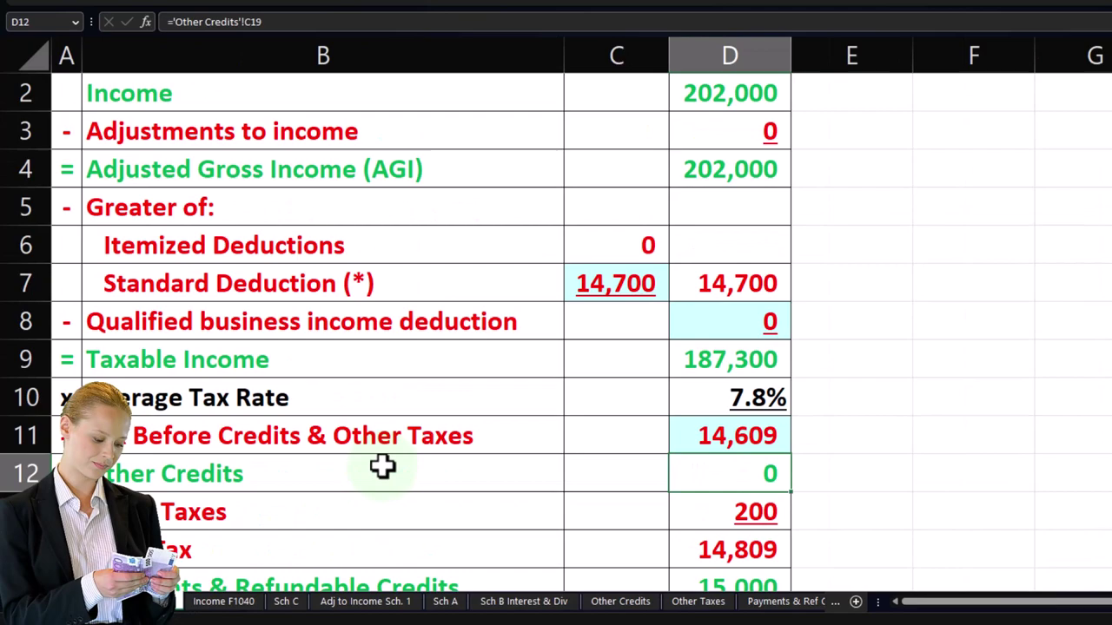
left_click(707, 134)
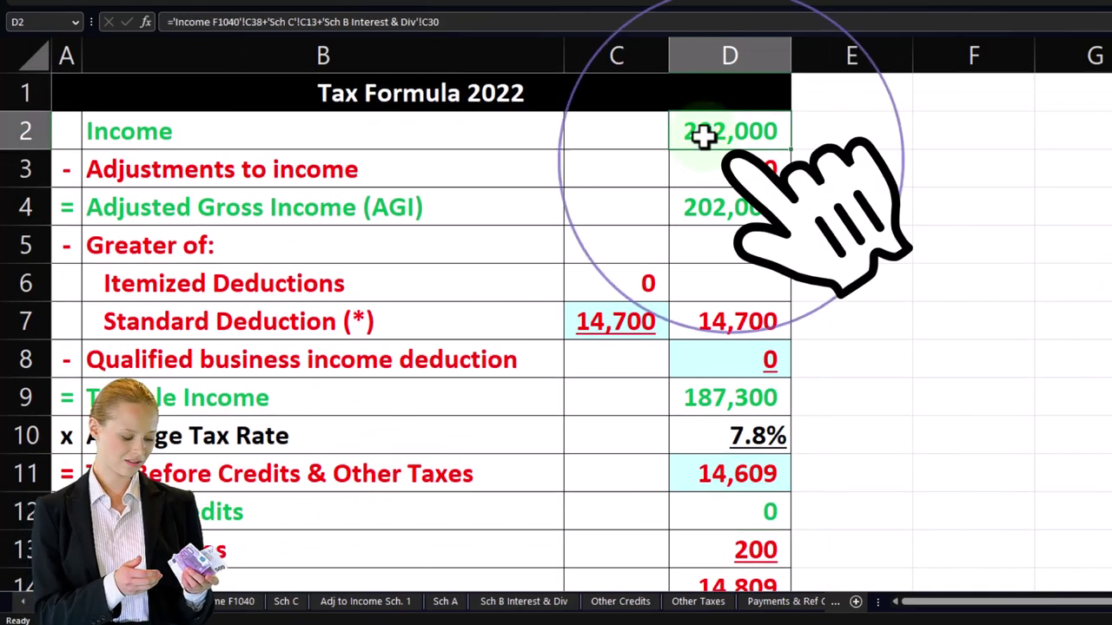
left_click(647, 326)
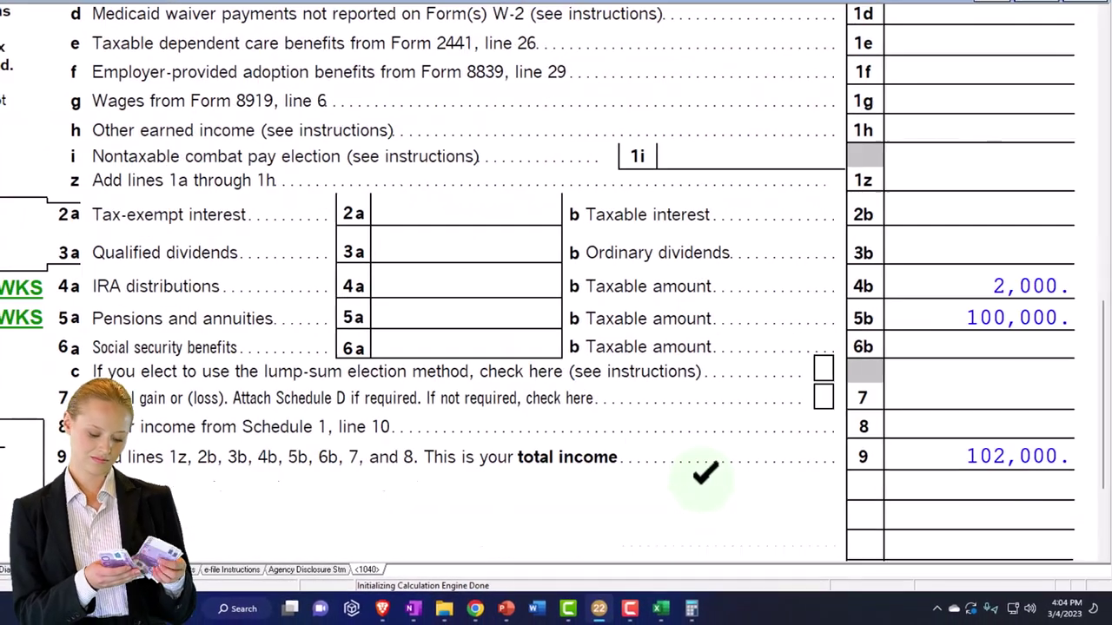
scroll(701, 481, "down", 2)
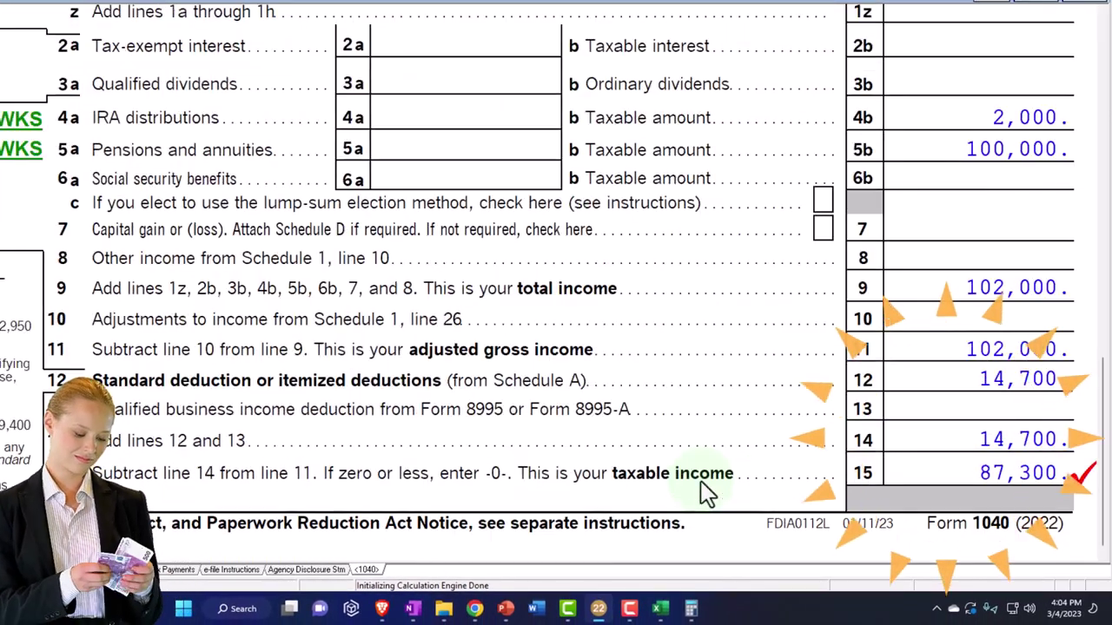
left_click(662, 608)
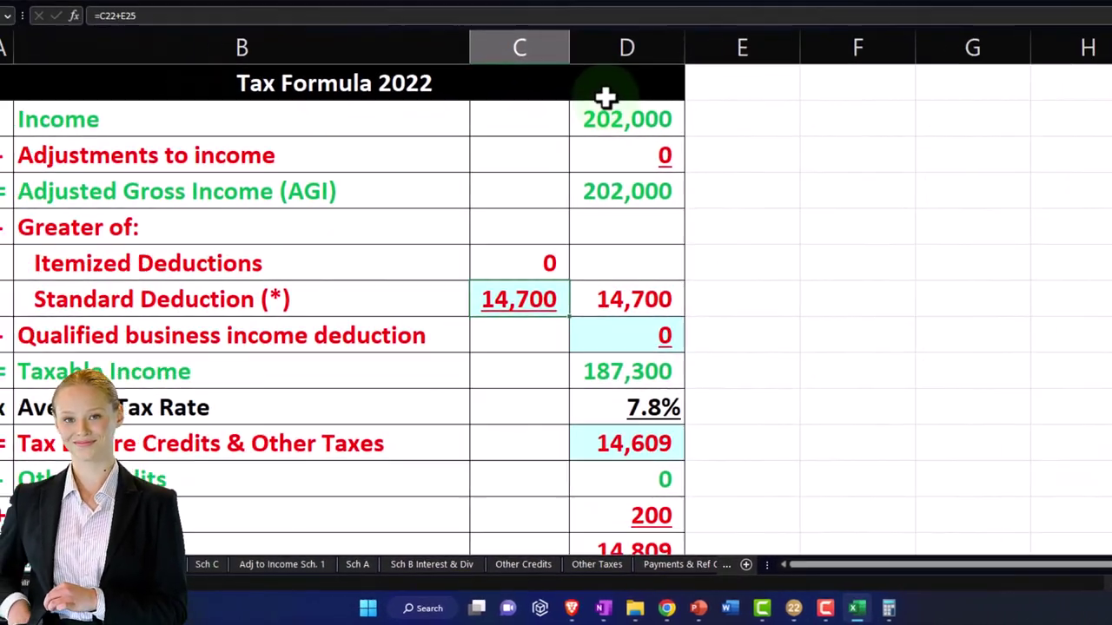
In the Excel income sheet, clear the W-2 Employer 1 income and return to the Tax Formula sheet
left_click(436, 131)
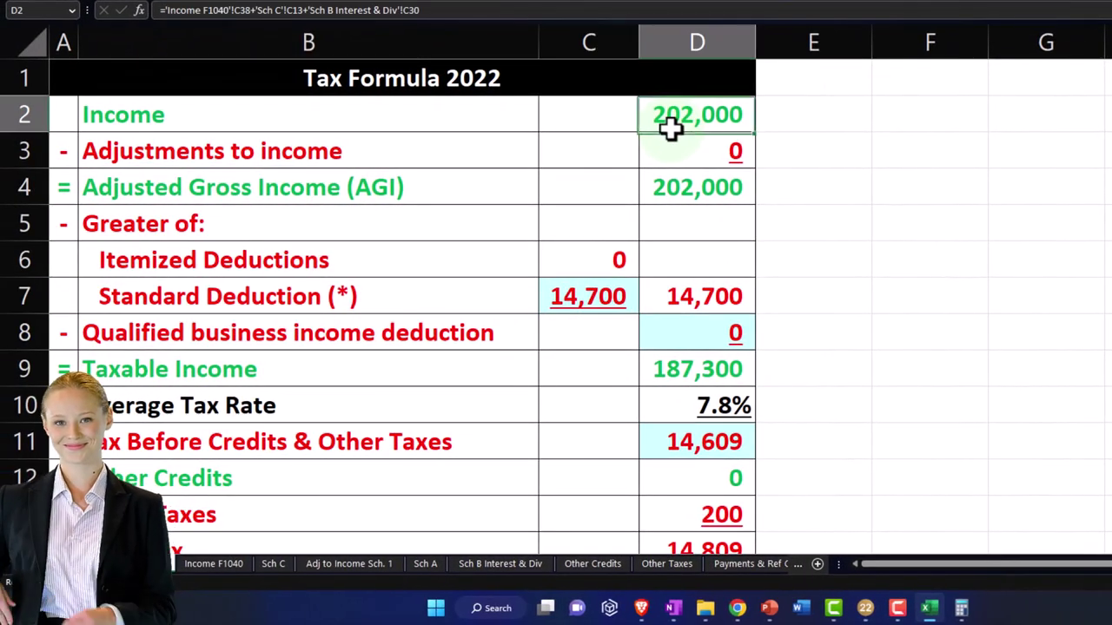
left_click(214, 563)
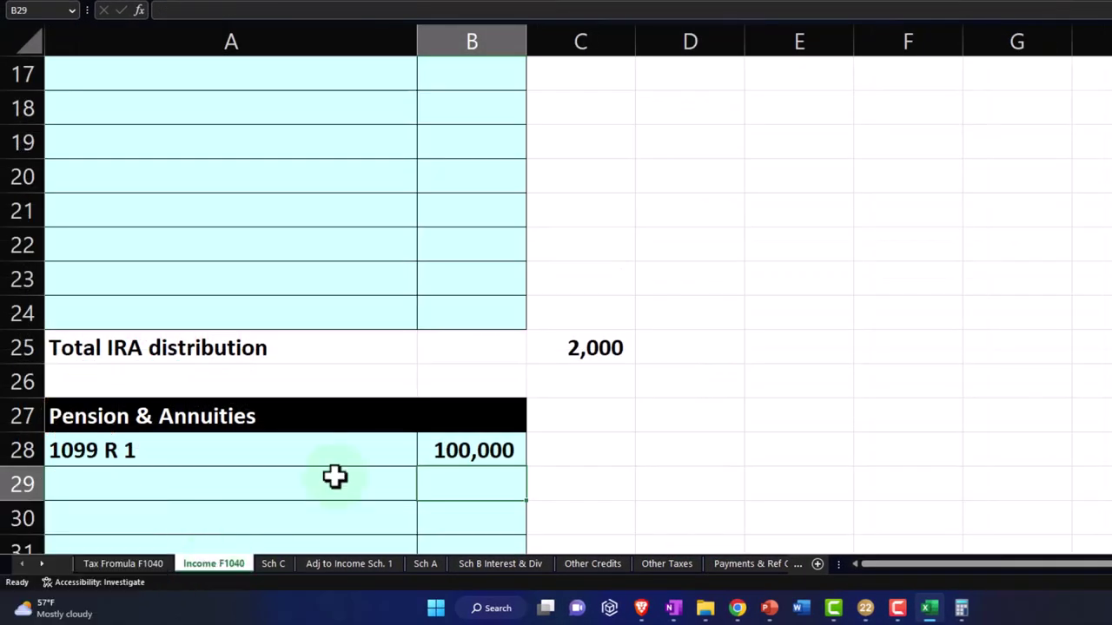
scroll(365, 436, "up", 5)
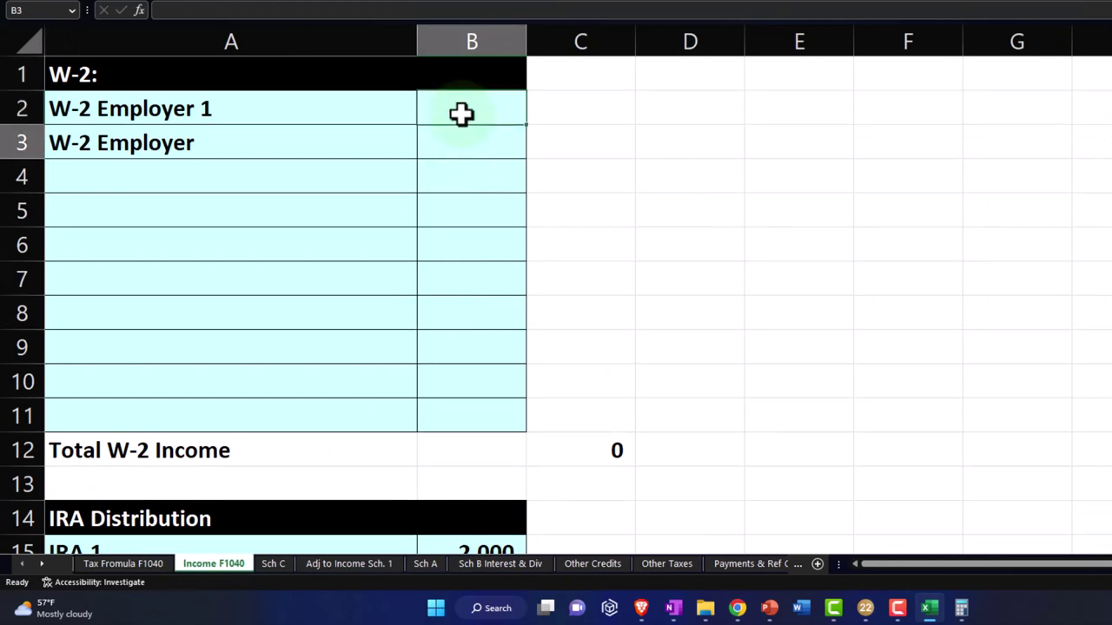
left_click(124, 564)
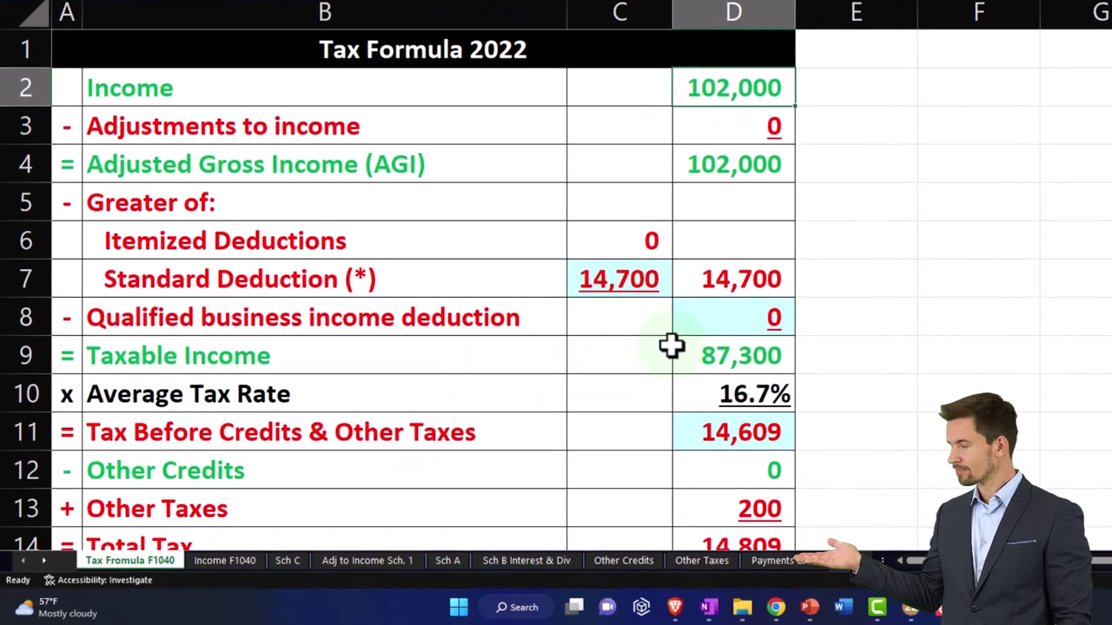
Look up the tax on Form 1040 page 2 and set Tax Before Credits & Other Taxes in Excel to 14,829
left_click(708, 356)
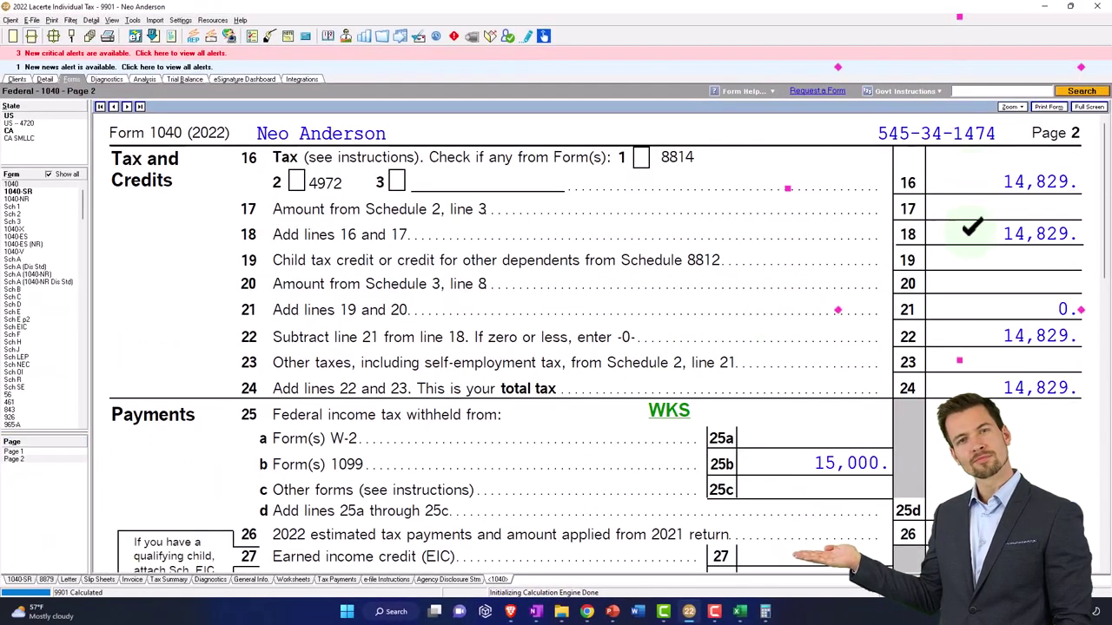
left_click(740, 612)
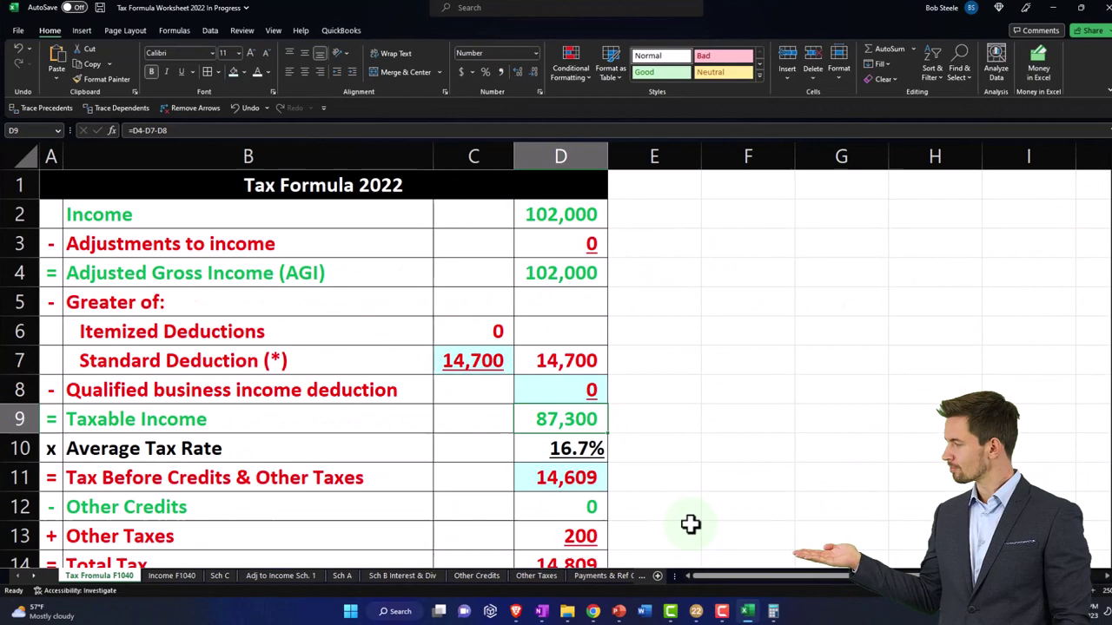
left_click(628, 467)
type("148")
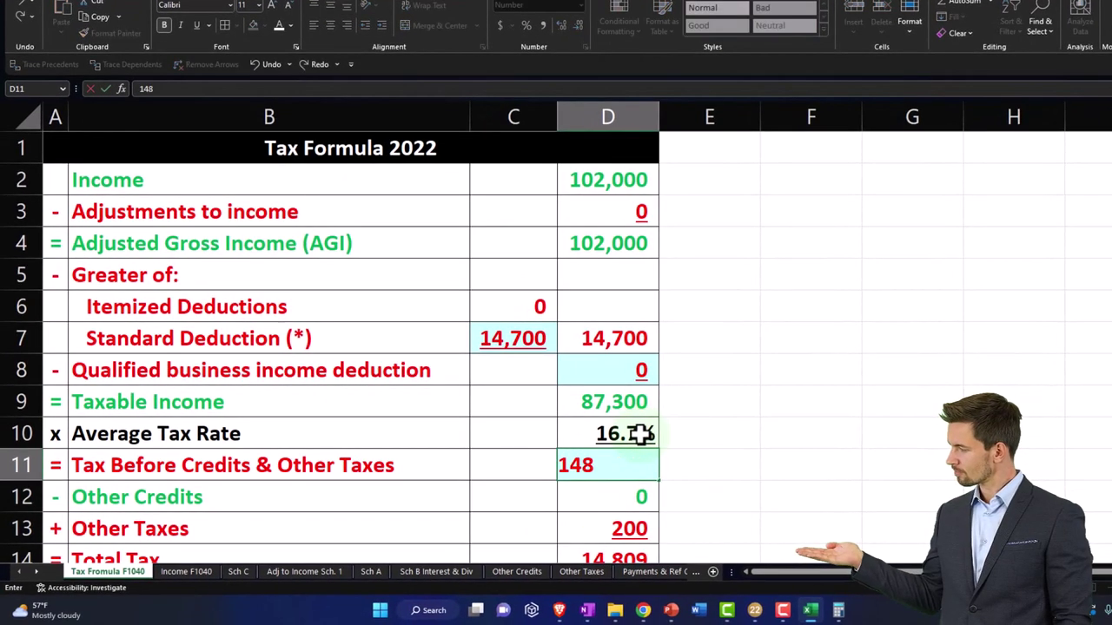
key("Return")
scroll(722, 467, "down", 1)
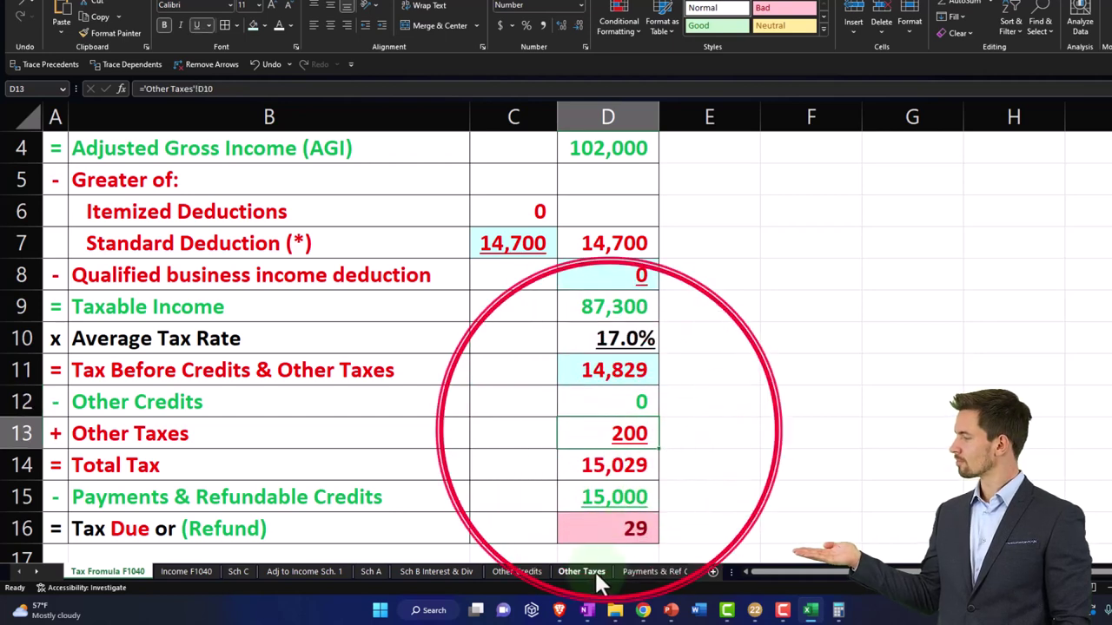
On the Other Taxes sheet, set the added tax for IRA 1 to 0 and return to the Tax Formula sheet
left_click(594, 572)
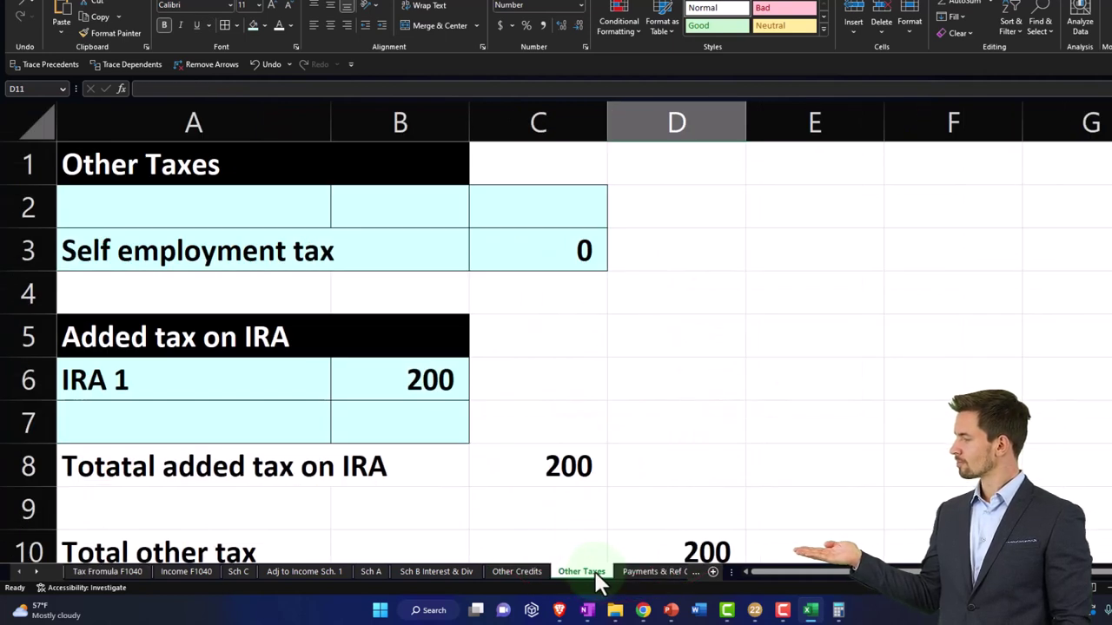
left_click(424, 389)
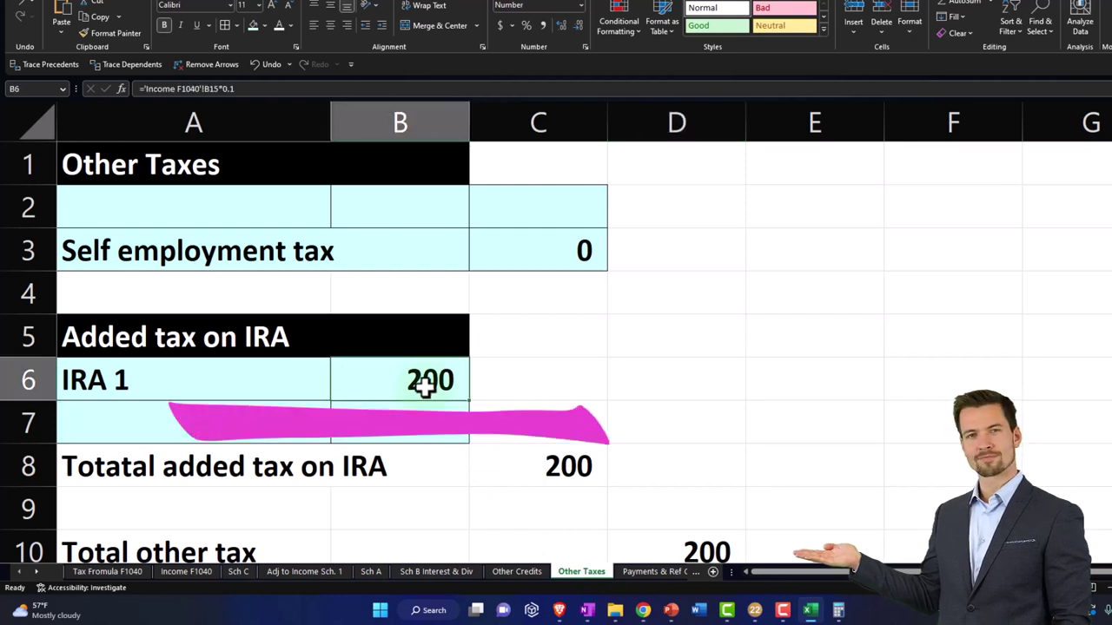
type("0")
key("Return")
left_click(97, 571)
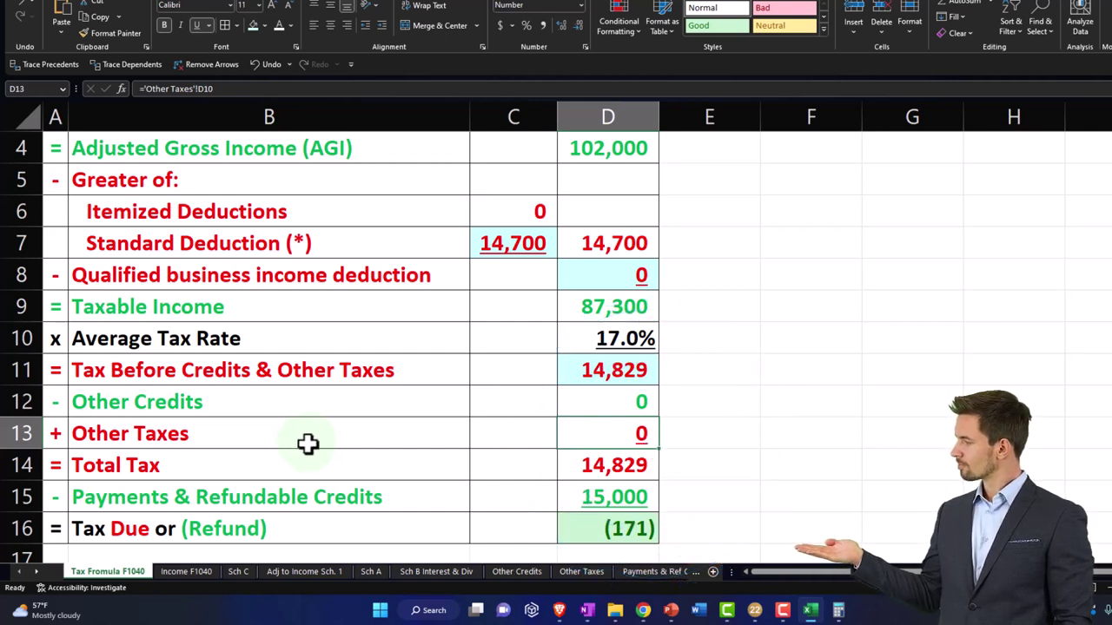
Switch to Lacerte and check the withholding, total payments and refund lines on page 2 of Form 1040
left_click(810, 612)
scroll(828, 416, "down", 5)
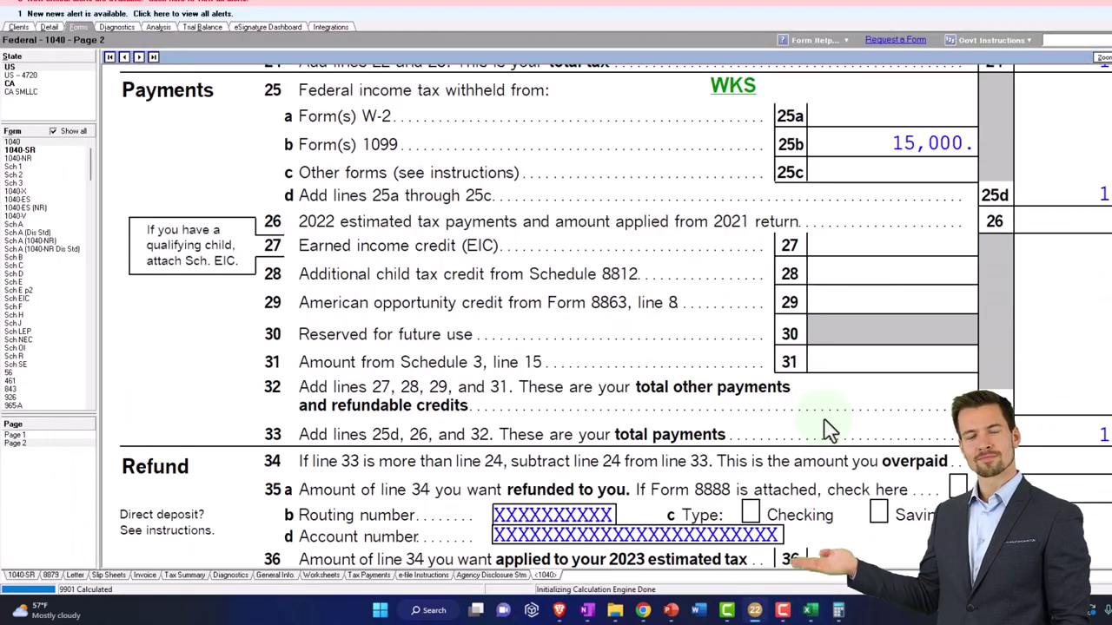
scroll(828, 413, "down", 1)
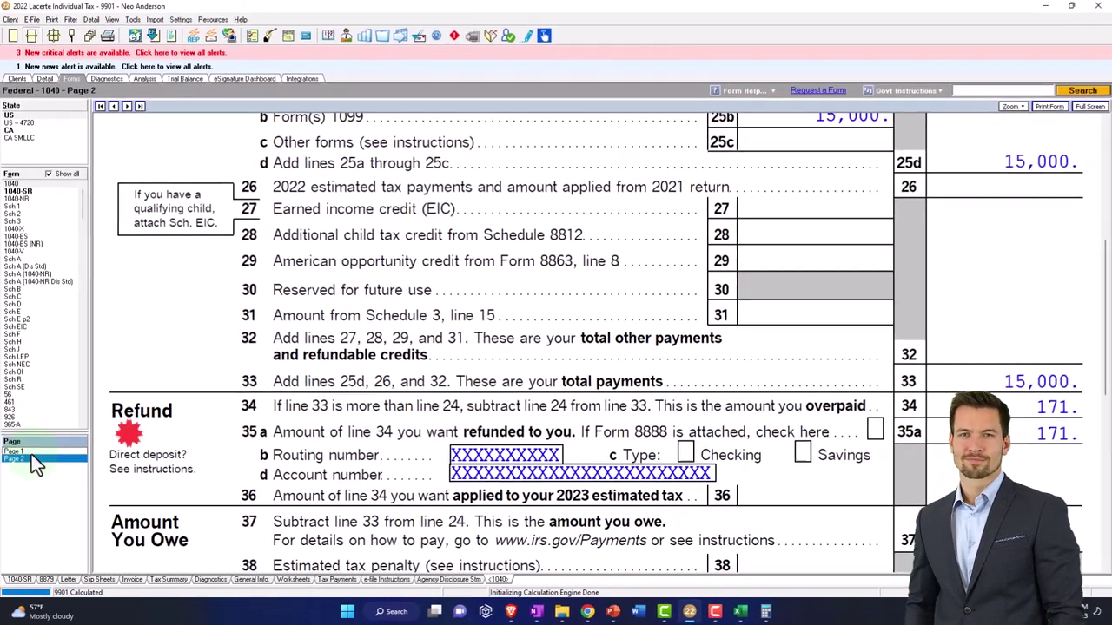
Review the filing status, income, standard deduction and taxable income on page 1 of Form 1040
left_click(34, 435)
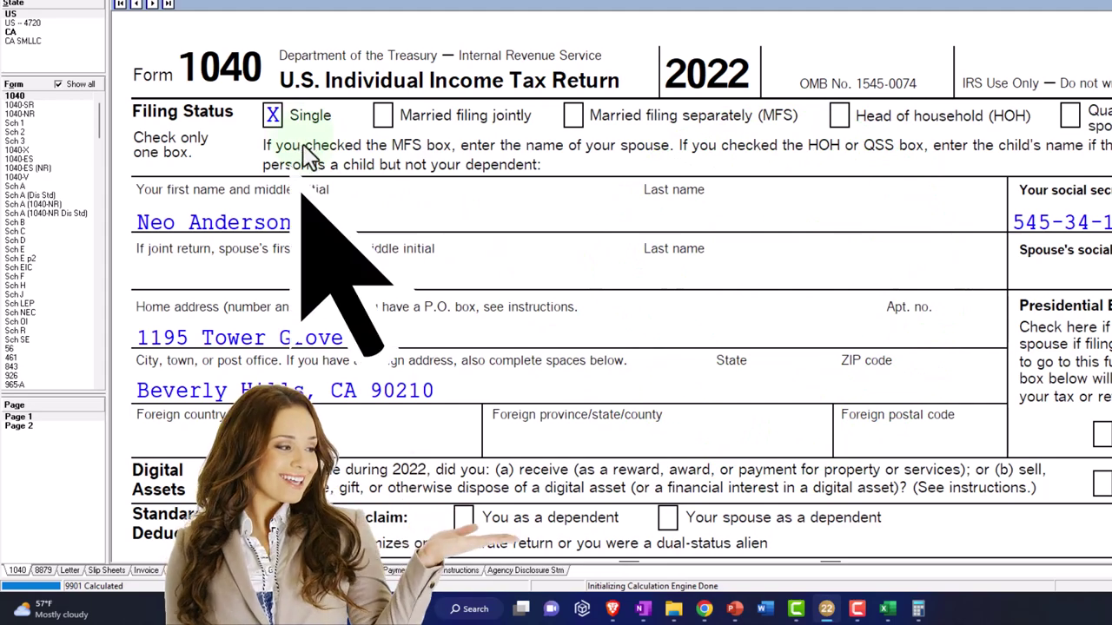
scroll(973, 322, "down", 10)
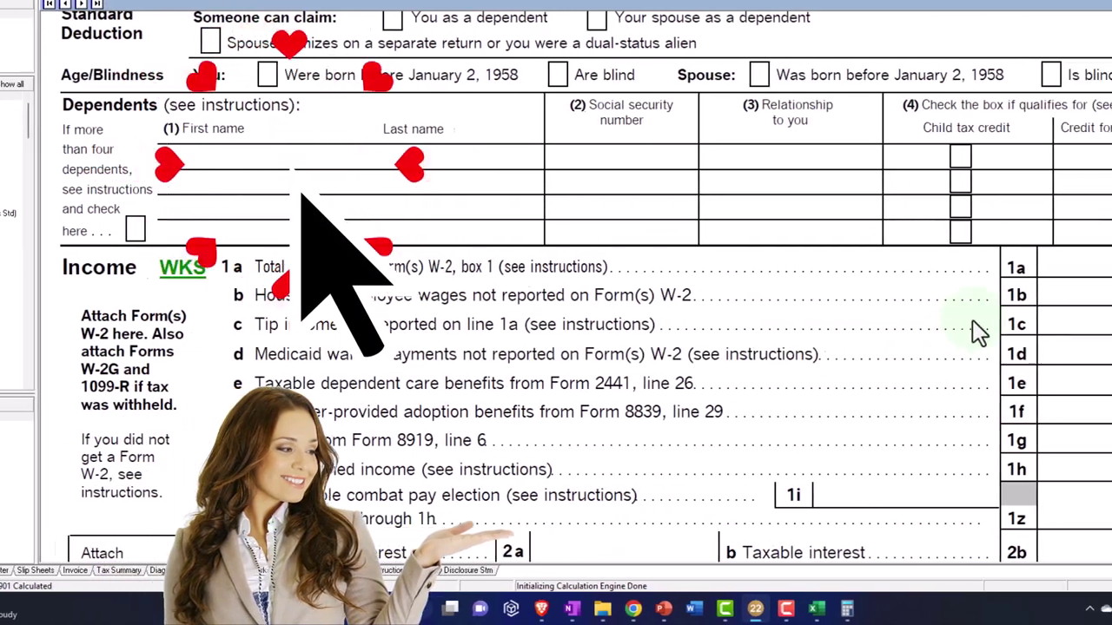
scroll(890, 291, "down", 4)
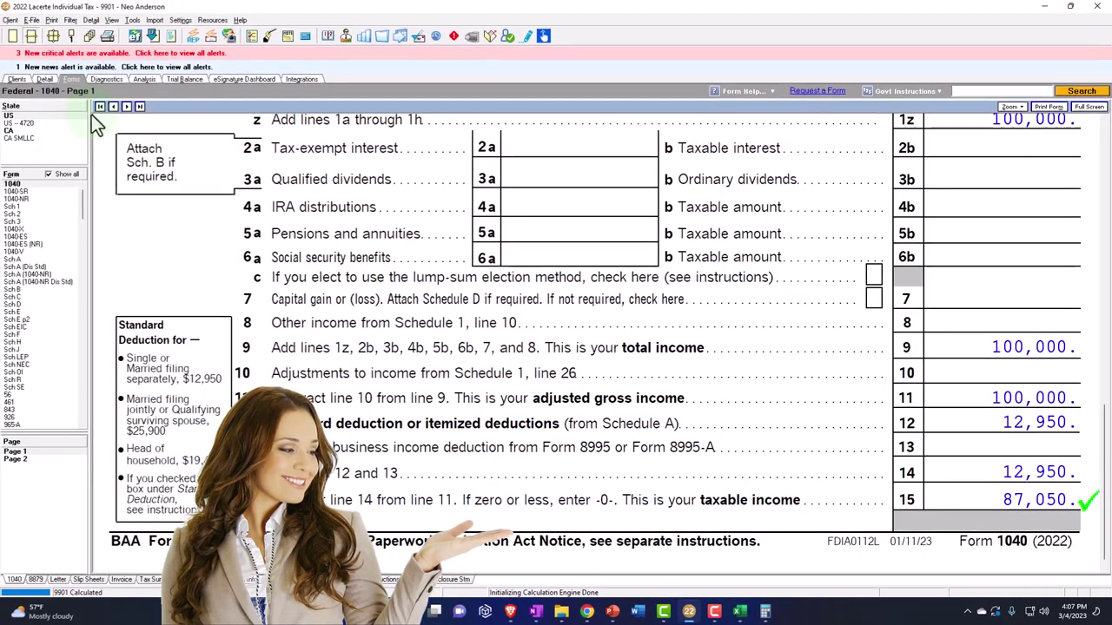
Open the Pensions, IRA Distributions (1099-R) input screen and enter 1099 R as the payer's name
left_click(46, 80)
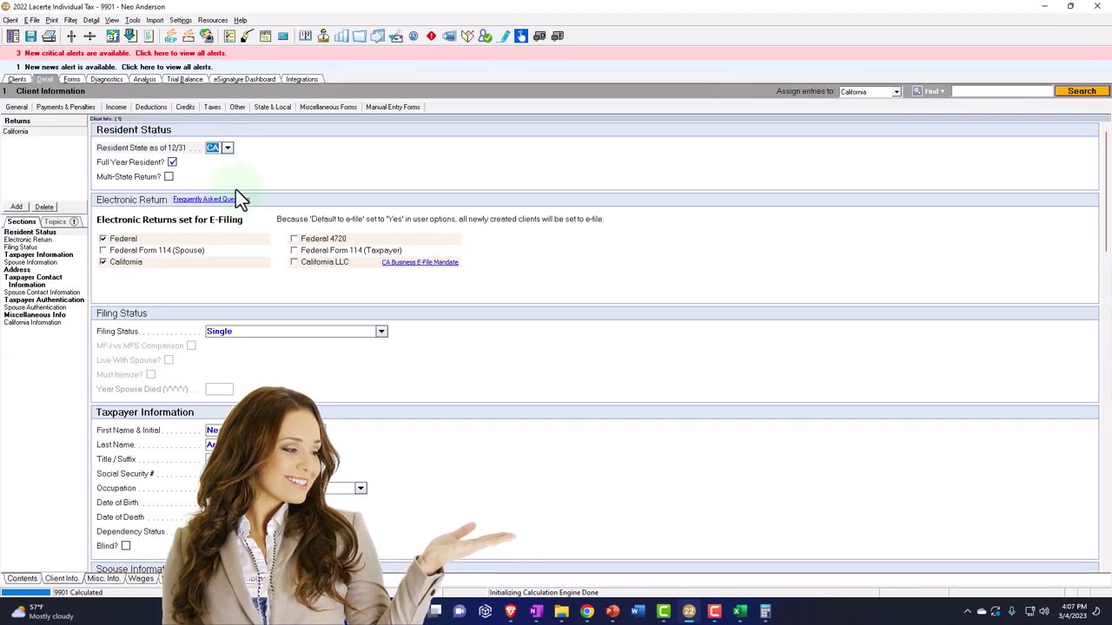
left_click(116, 108)
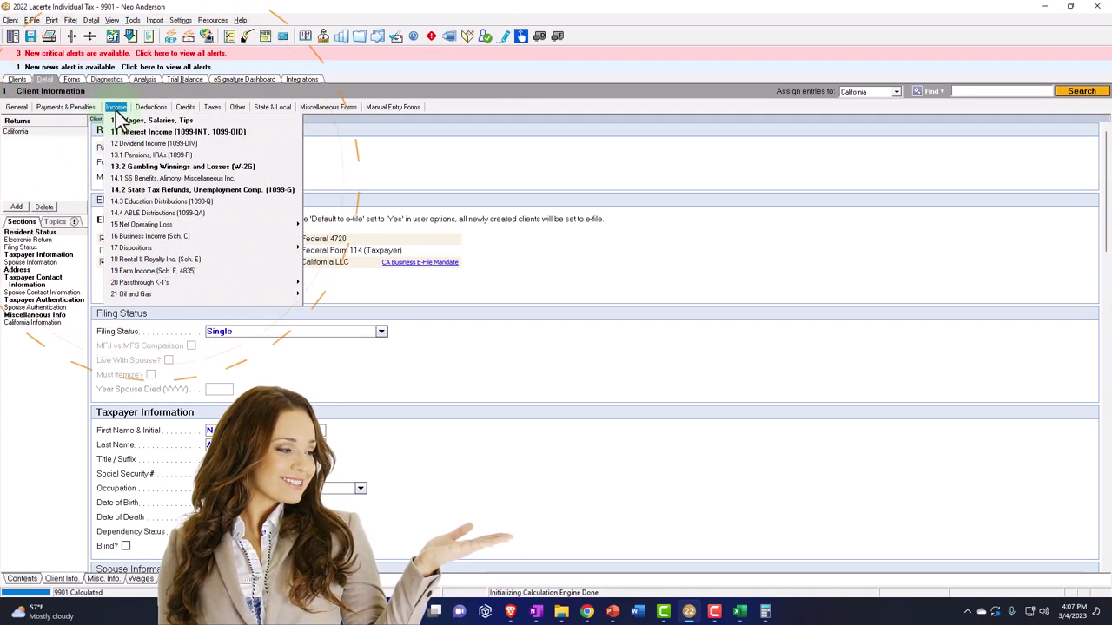
left_click(134, 155)
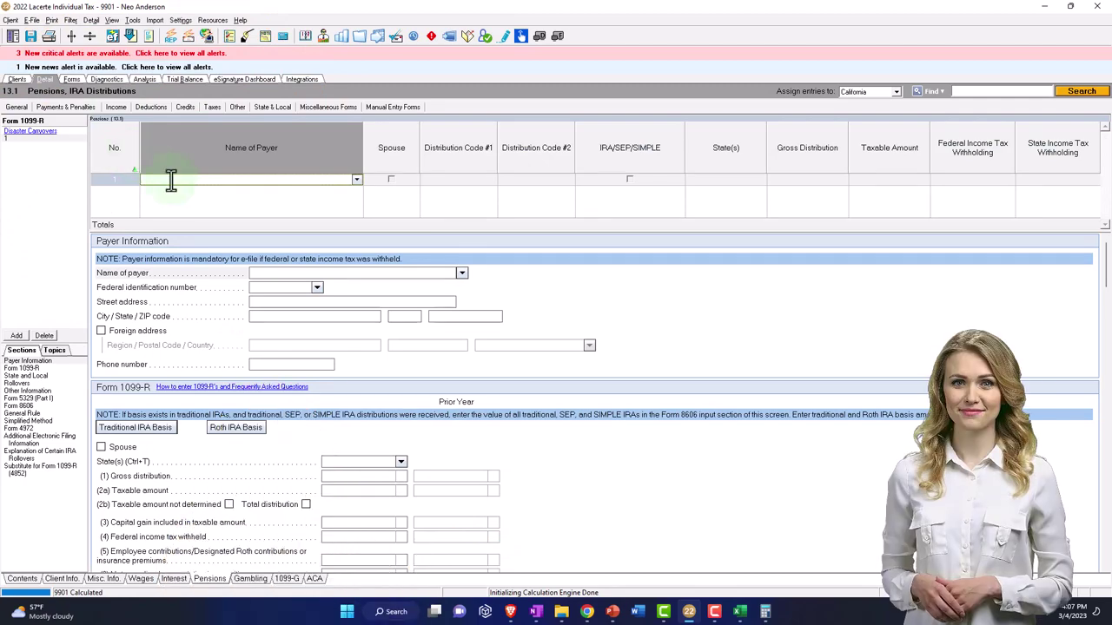
left_click(171, 179)
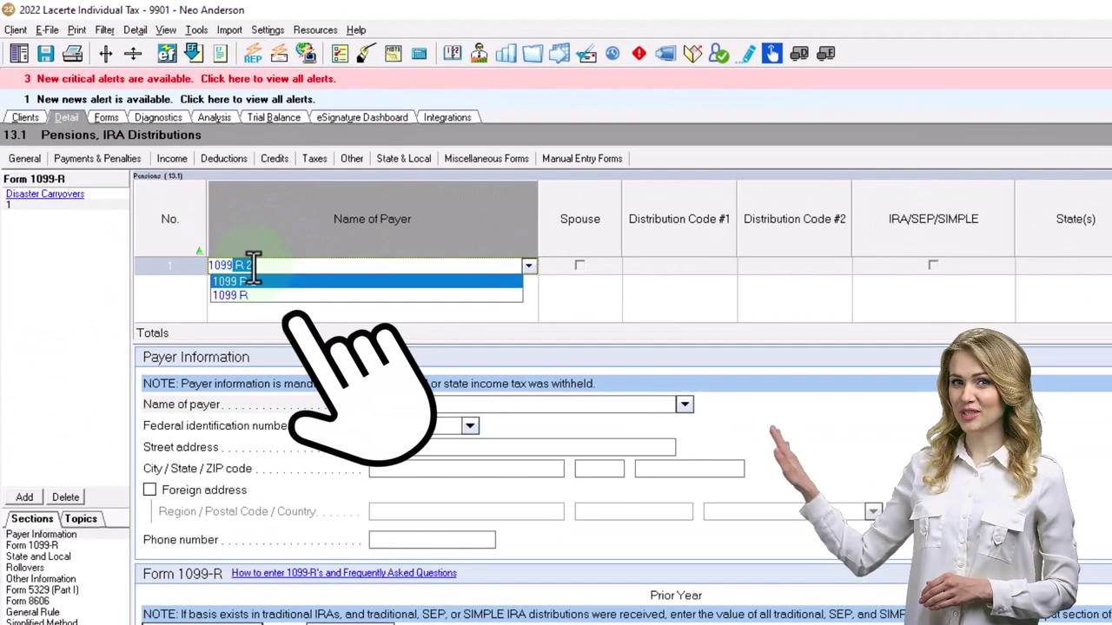
key("Down")
key("Tab")
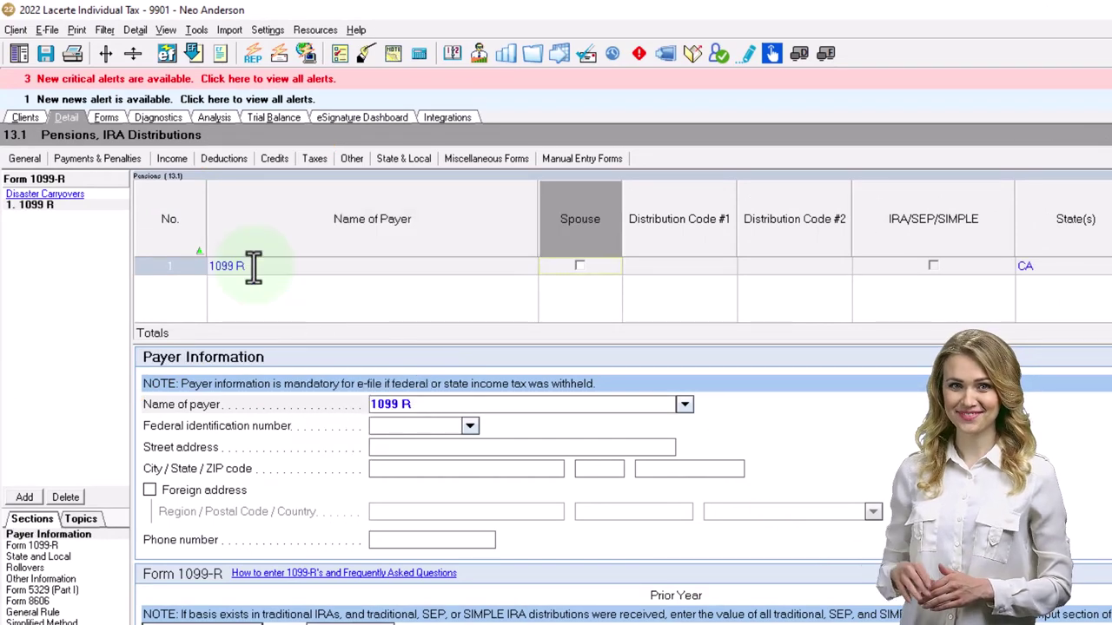
Set the 1099-R's distribution code #1 to 1 (early distribution, no known exception) and its gross distribution and taxable amount to 35,000
key("Tab")
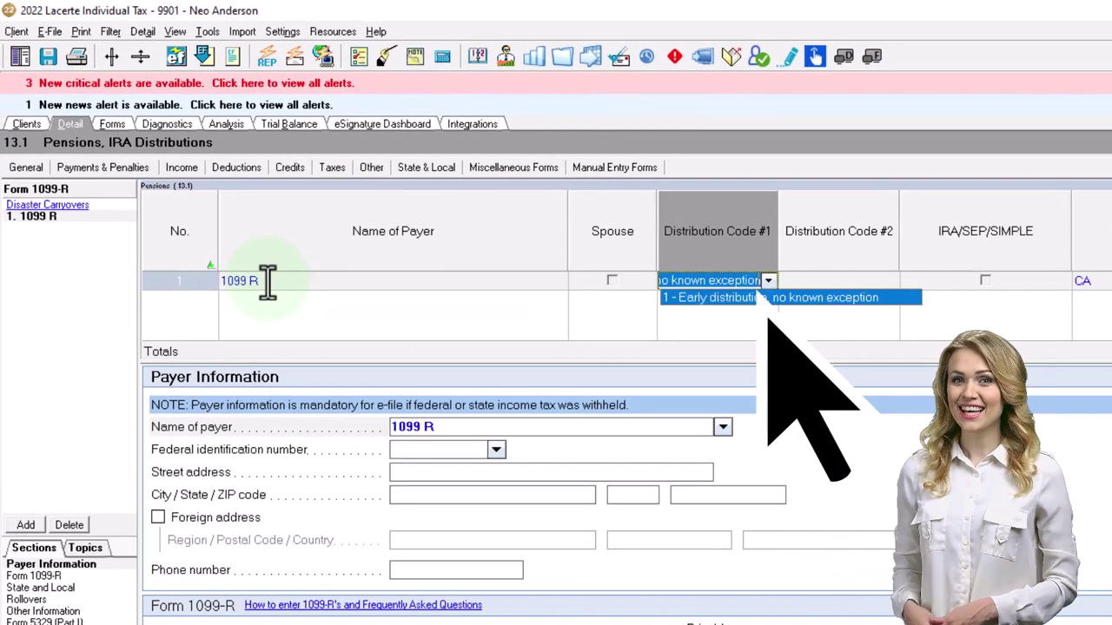
key("Tab")
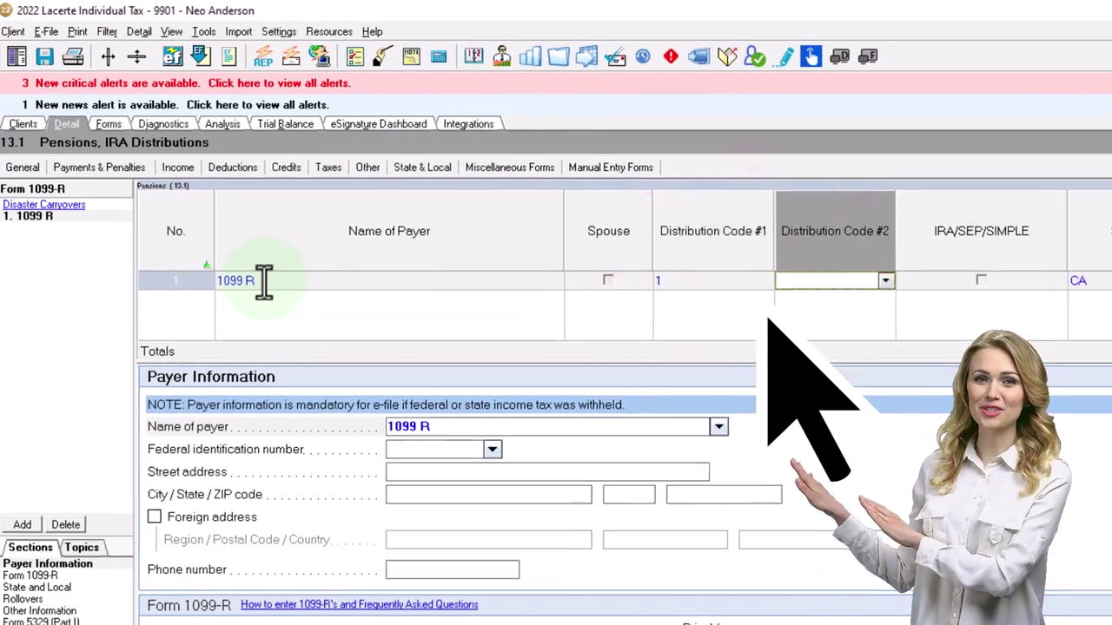
key("Tab")
key("Tab")
key("Tab")
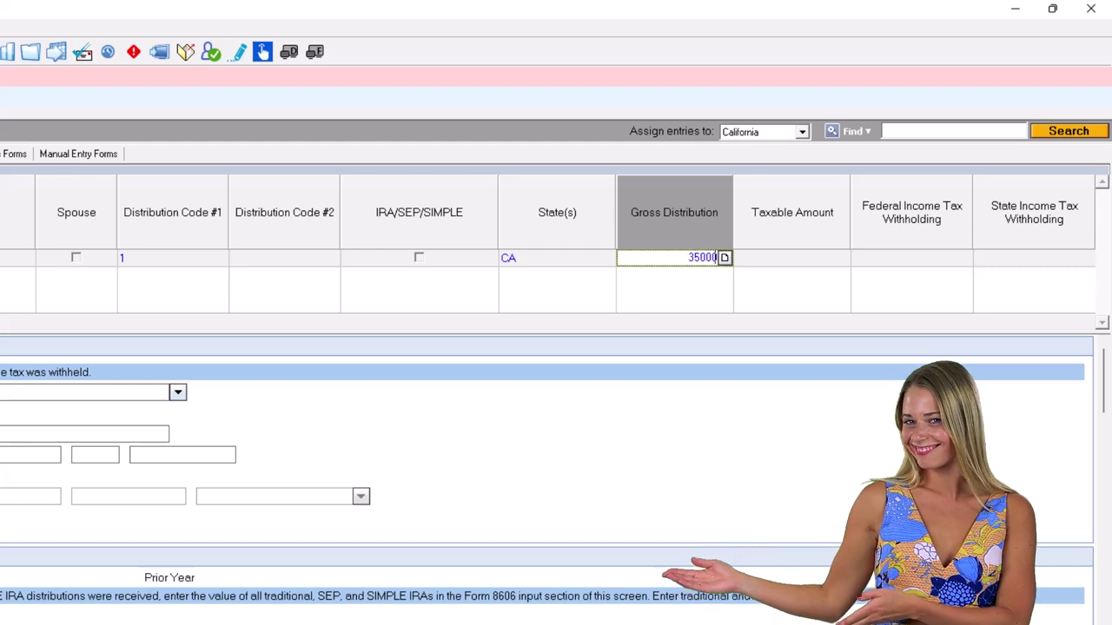
key("Tab")
type("35000")
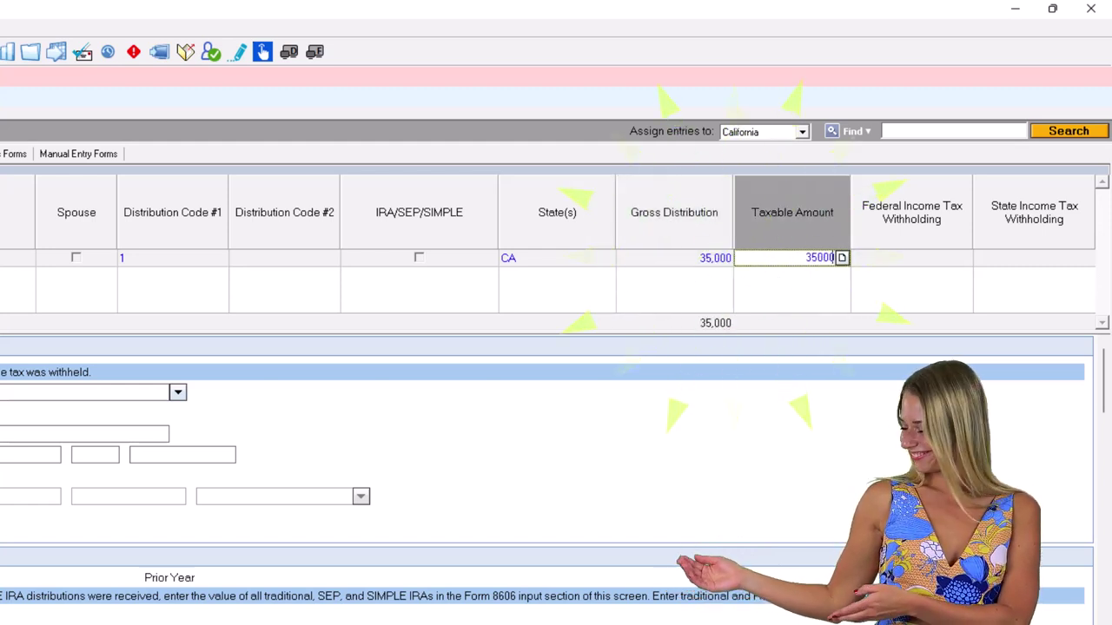
key("Tab")
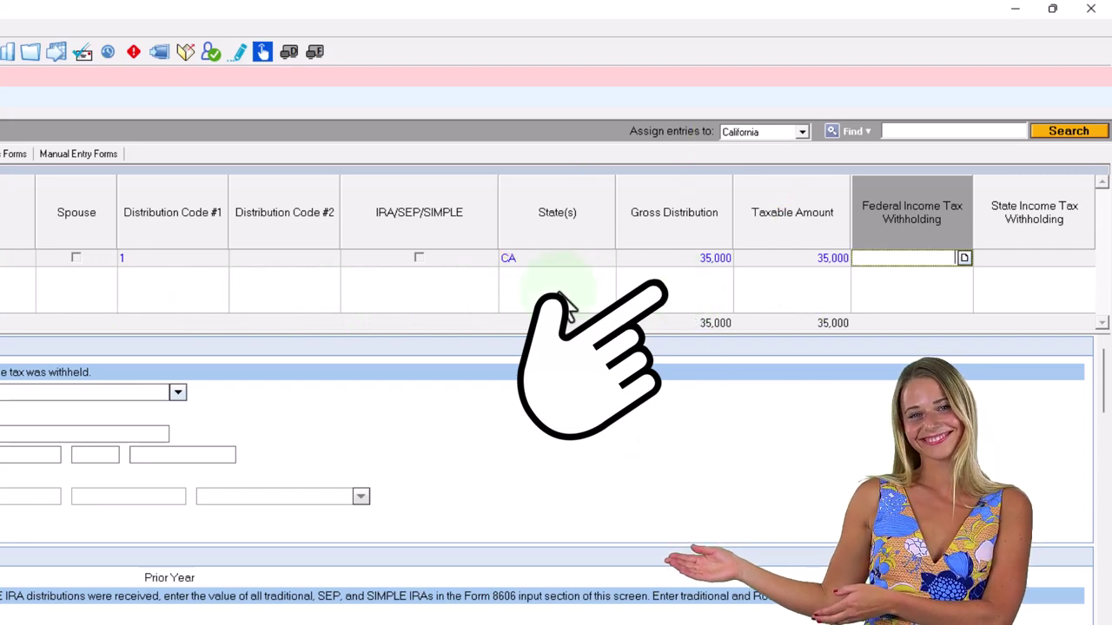
Consult the blank Form 1099-R, then review the wages, pension, total income and deduction lines on Lacerte's Form 1040 page 1
key("alt+Tab")
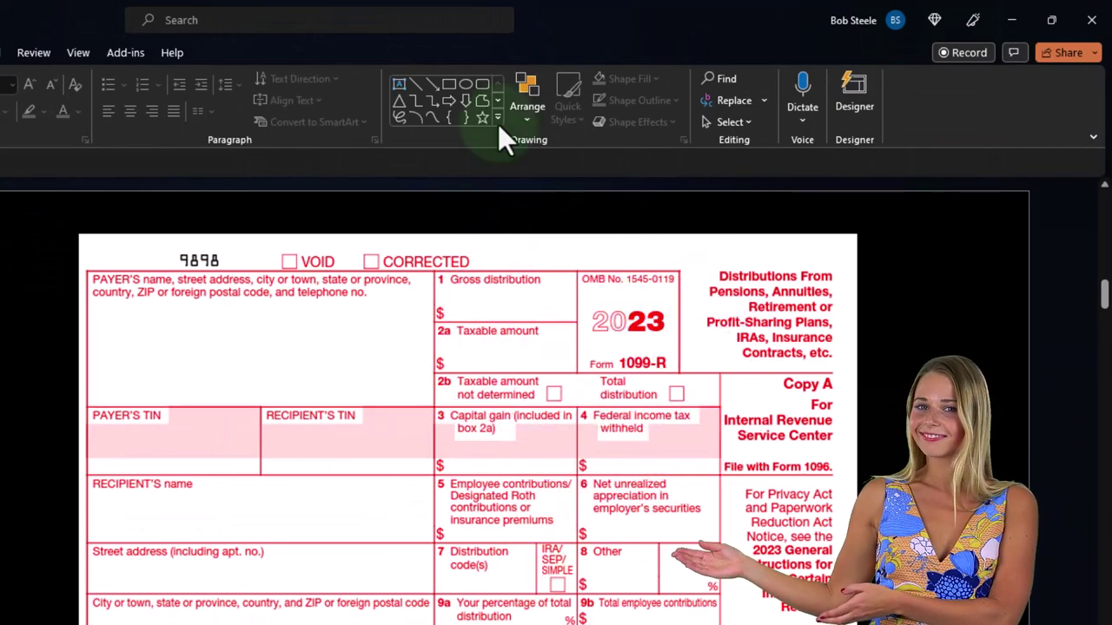
key("alt+Tab")
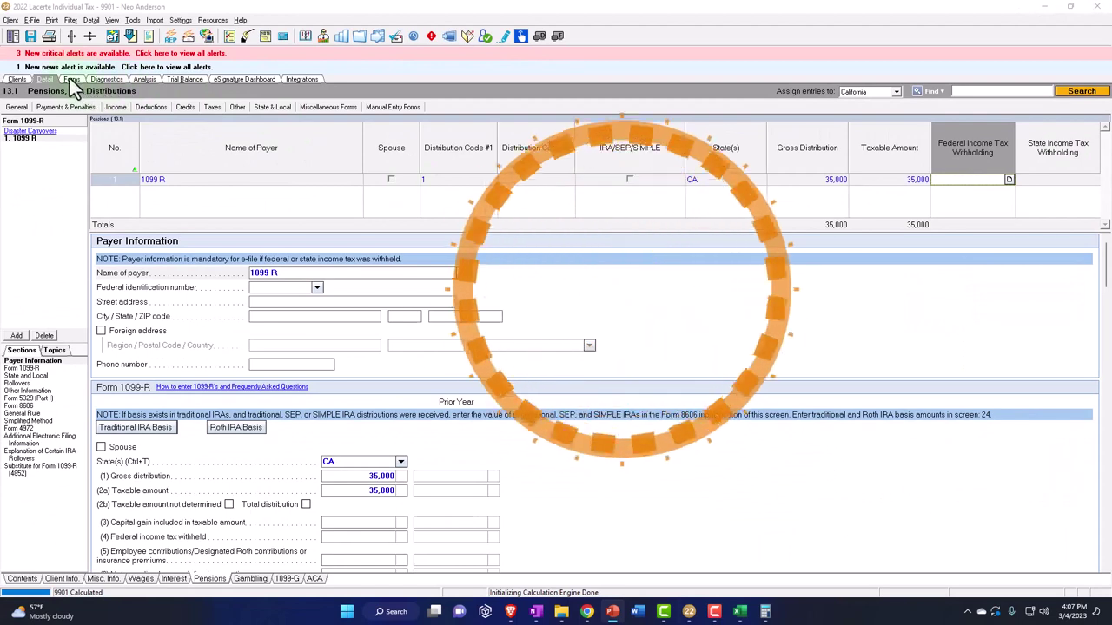
left_click(72, 79)
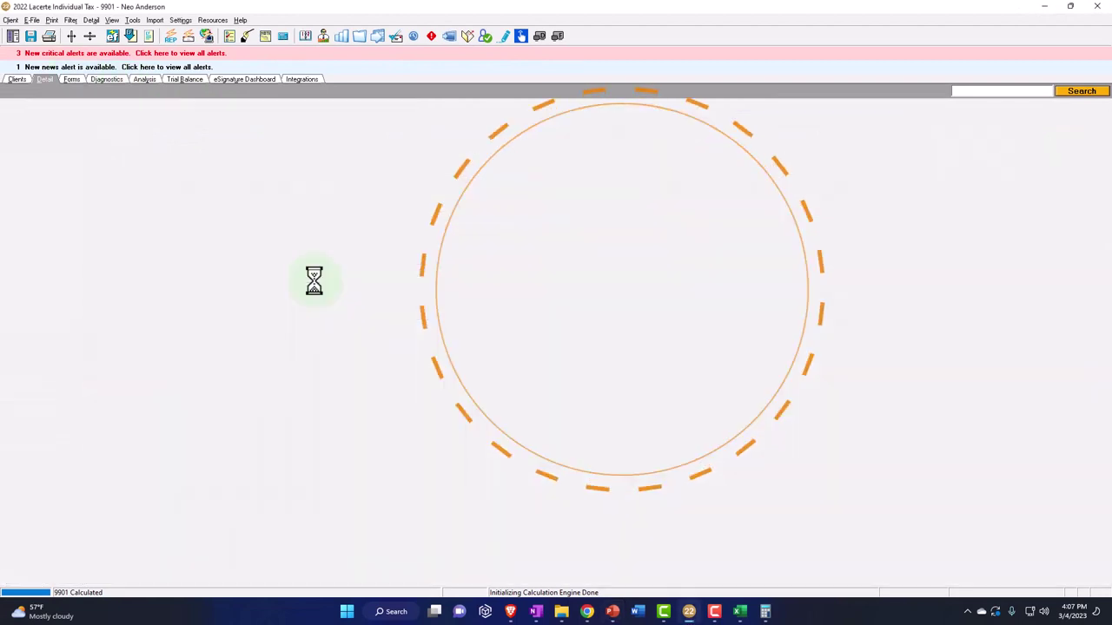
scroll(825, 356, "up", 2)
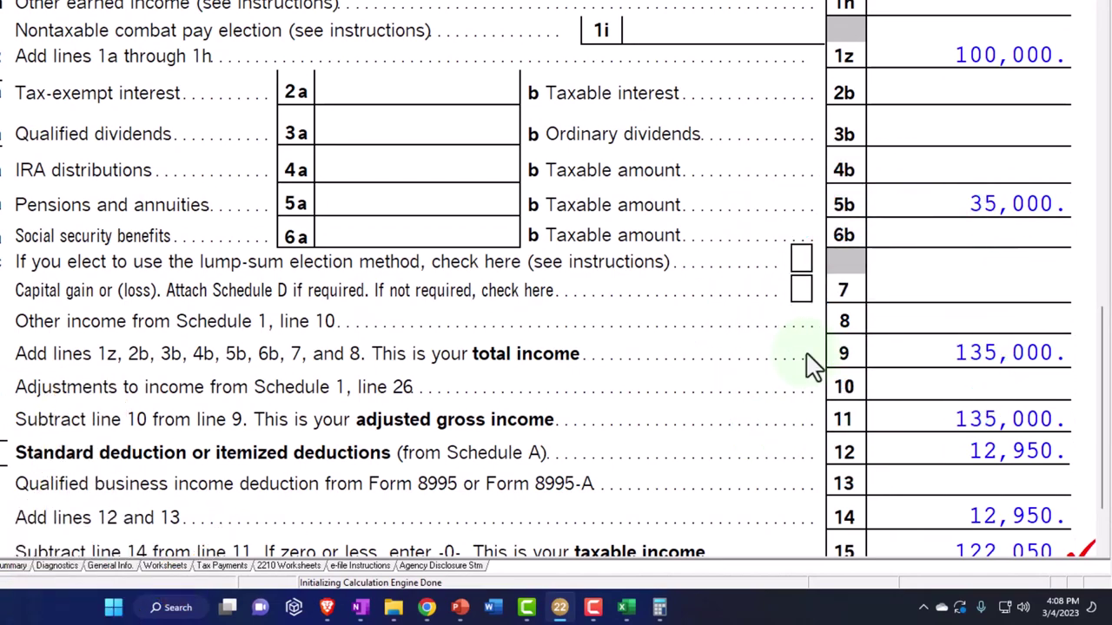
scroll(808, 363, "up", 5)
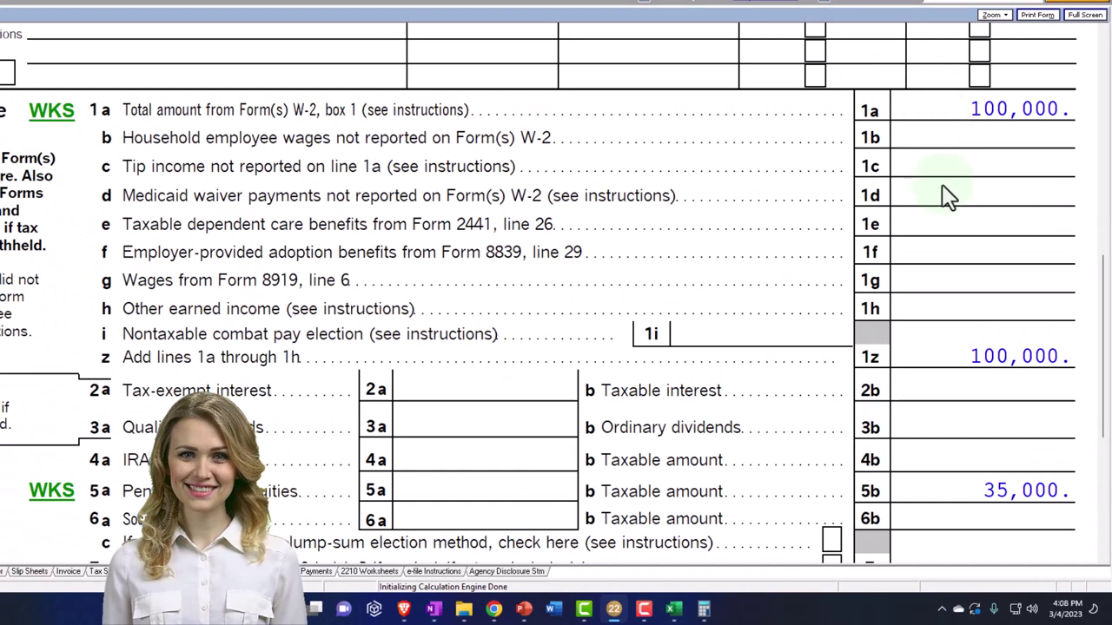
scroll(916, 385, "down", 2)
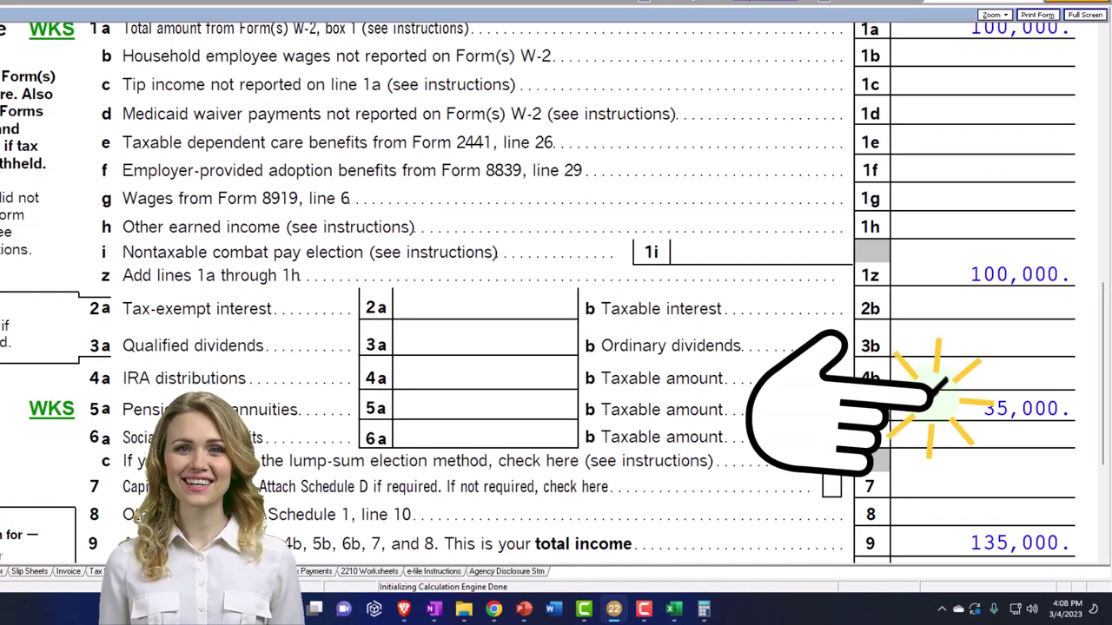
scroll(945, 382, "down", 2)
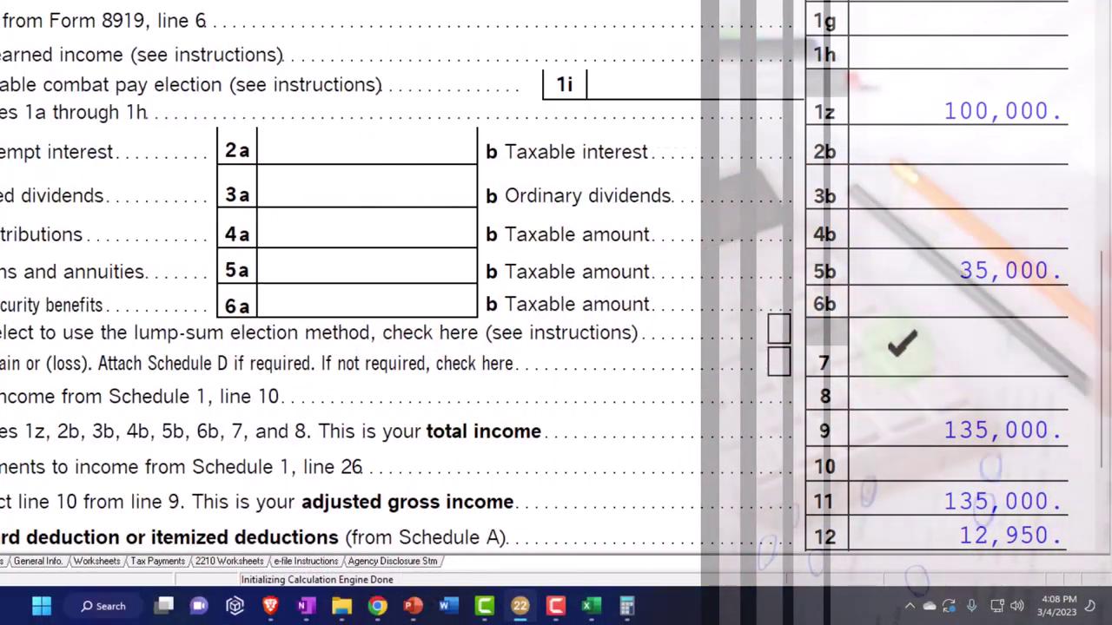
scroll(775, 311, "down", 3)
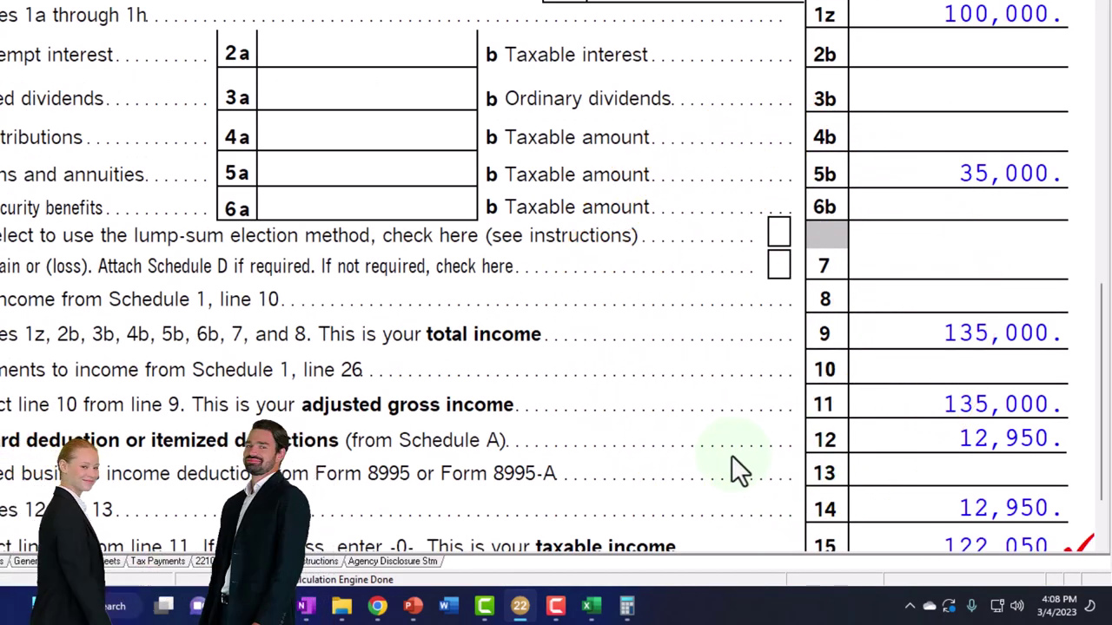
Switch to the Excel tax worksheet and set the 1099 R 1 amount under Pension & Annuities on Income F1040 to 35,000
left_click(849, 608)
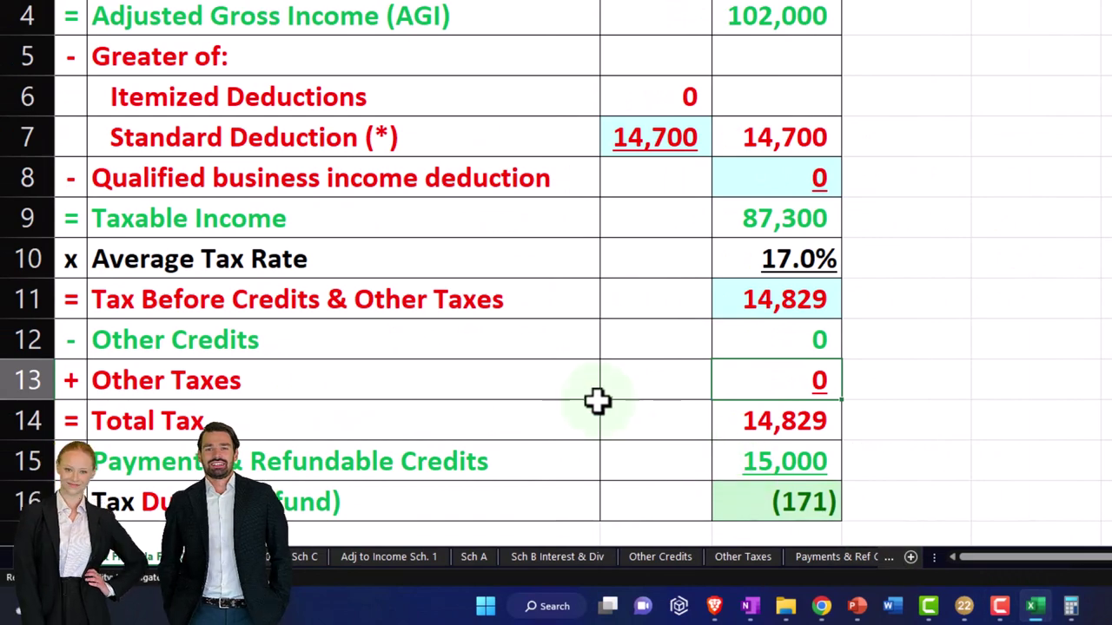
left_click(306, 556)
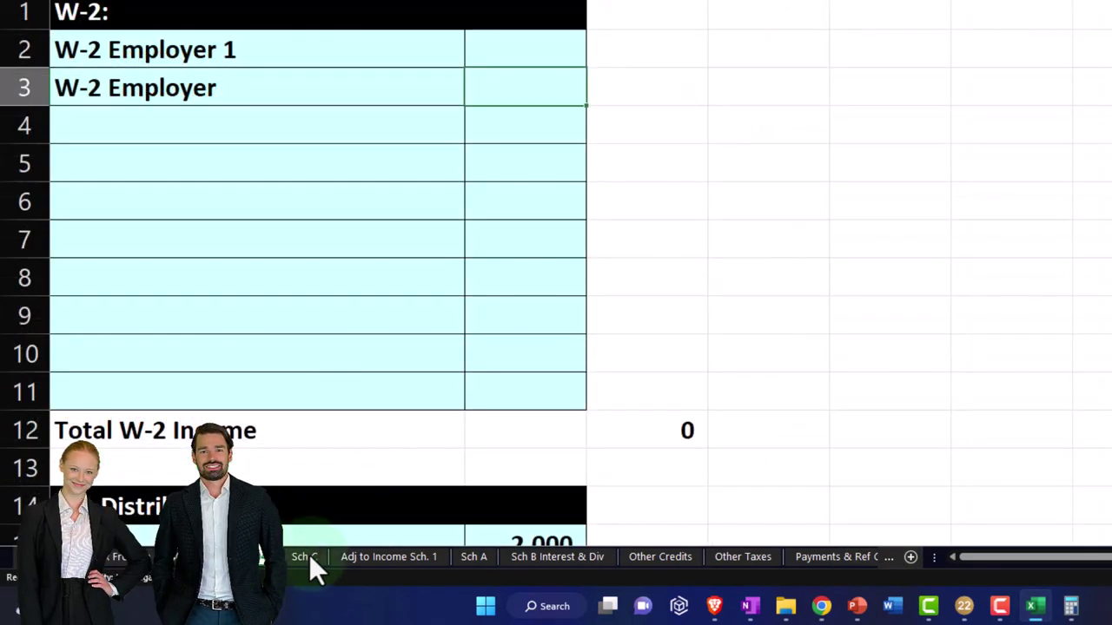
left_click(371, 557)
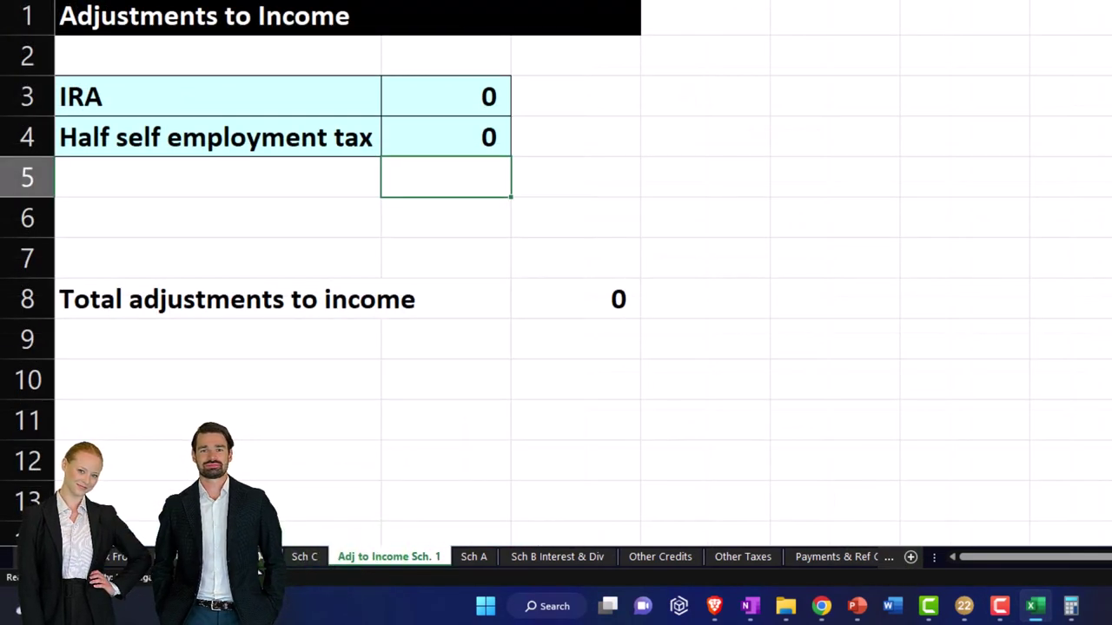
left_click(252, 557)
scroll(376, 406, "down", 6)
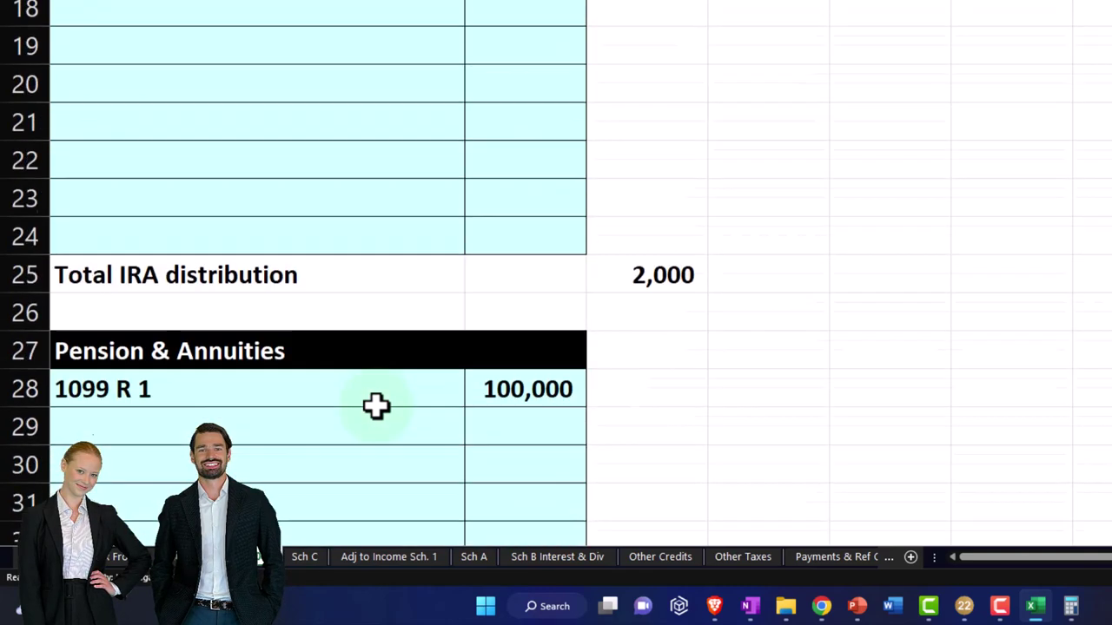
left_click(503, 359)
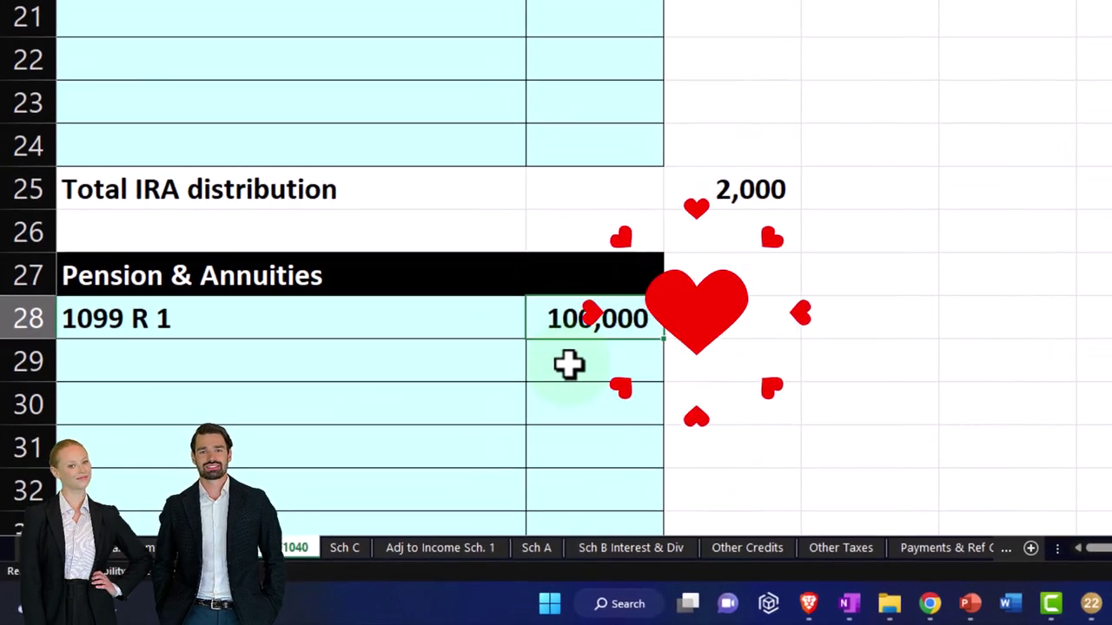
type("35")
left_click(569, 364)
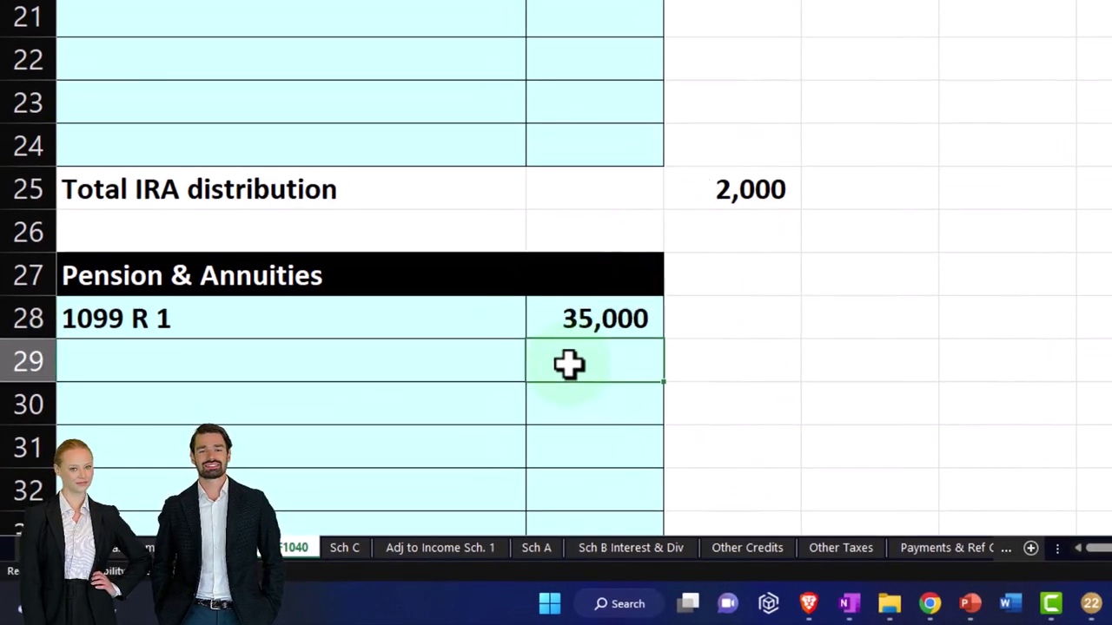
Clear the IRA 1 distribution amount and set the W-2 Employer 1 income to 100,000
scroll(565, 348, "up", 3)
left_click(556, 173)
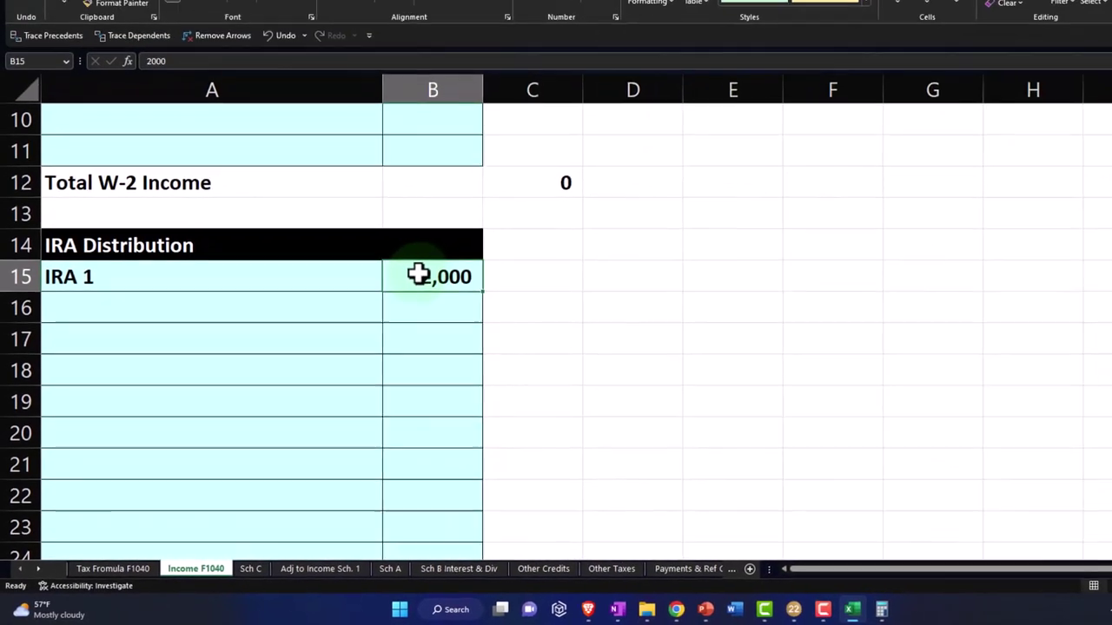
key("Delete")
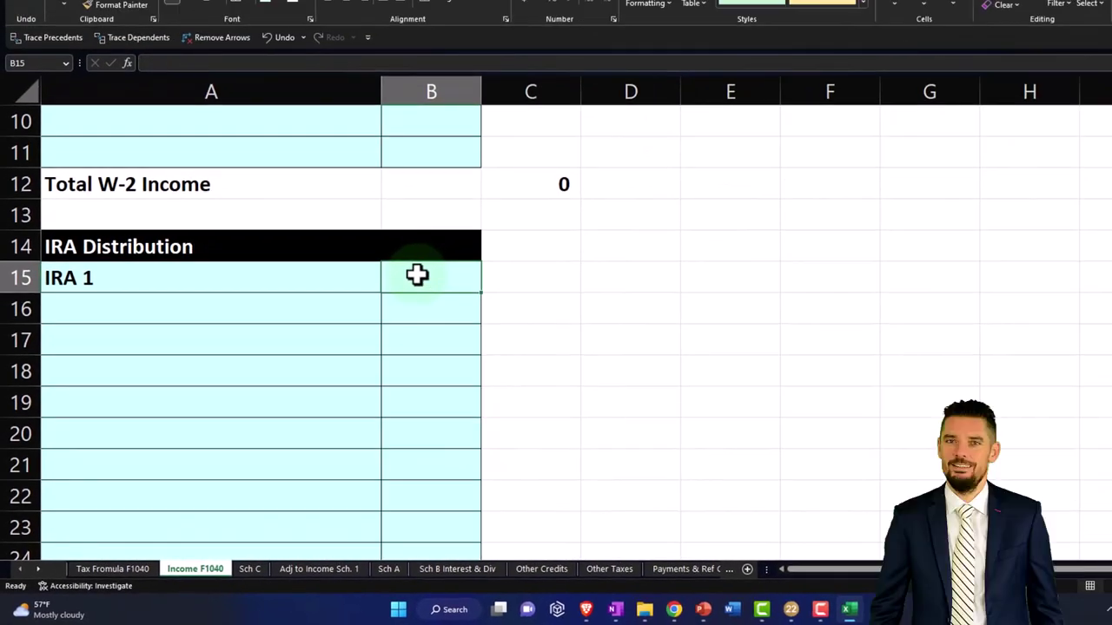
scroll(426, 261, "up", 3)
left_click(415, 163)
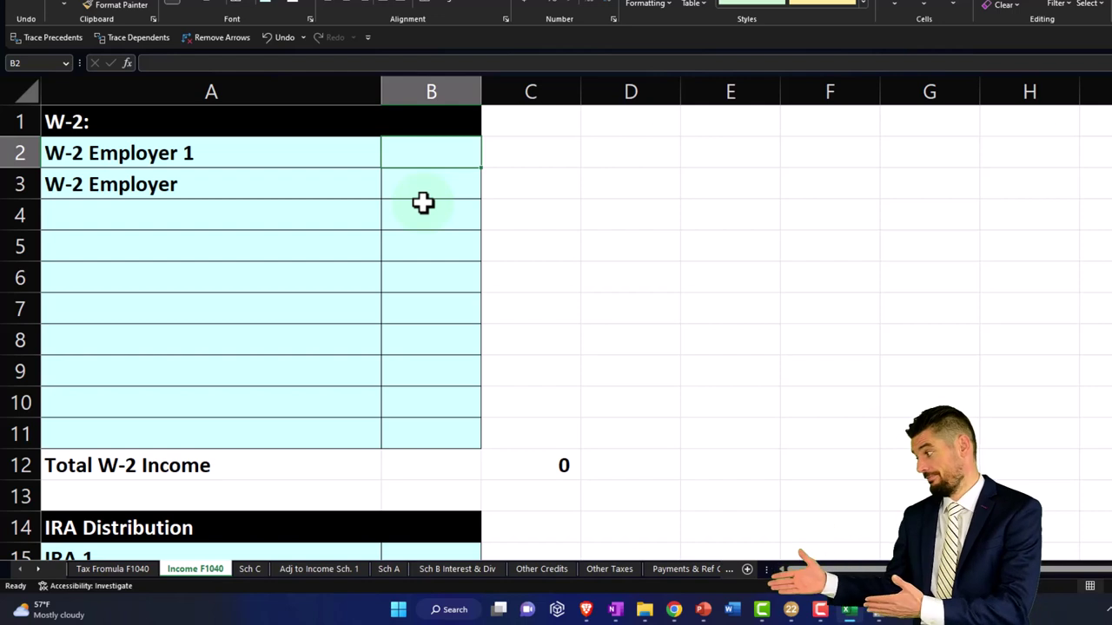
type("100,000")
key("Return")
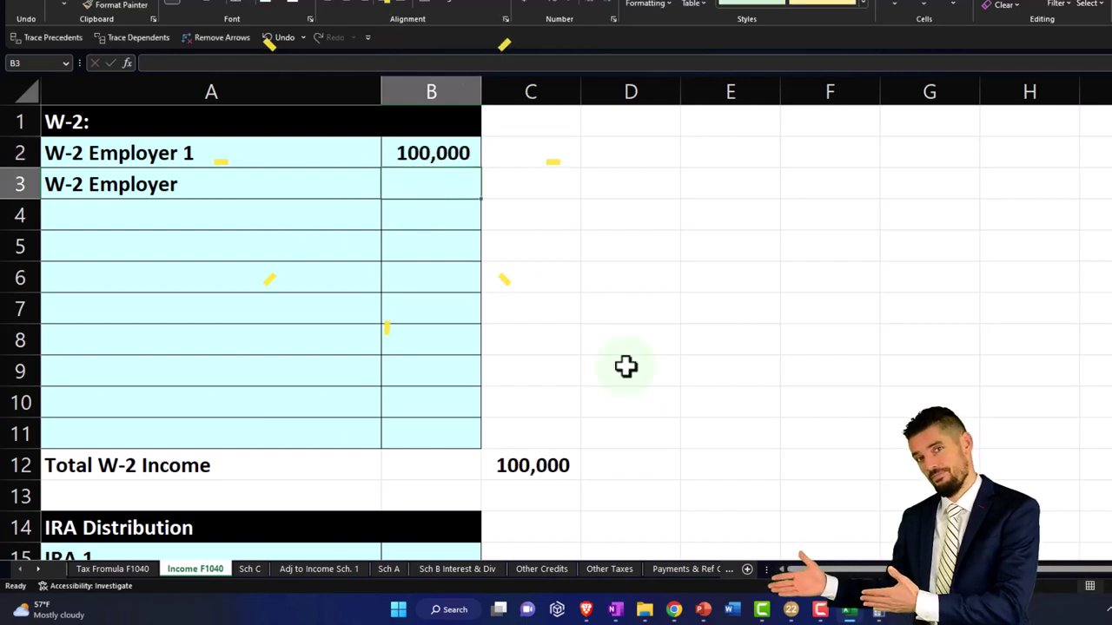
On the Payments & Ref Credits sheet, clear the 1099 R 1 withholding and set the W-2 withholding to 15,000
left_click(37, 569)
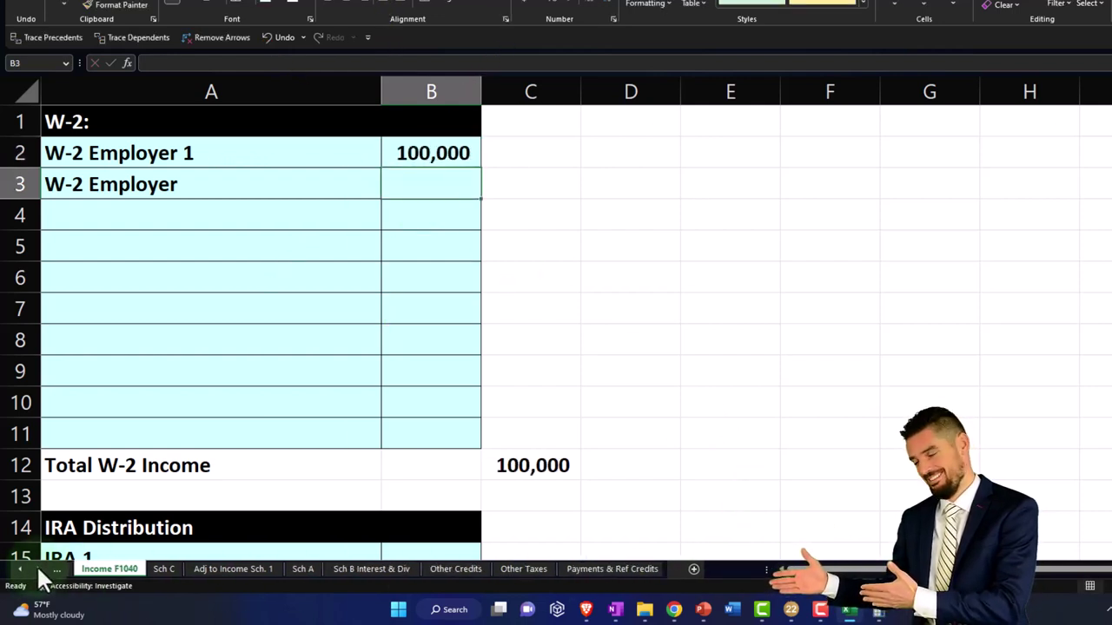
left_click(597, 570)
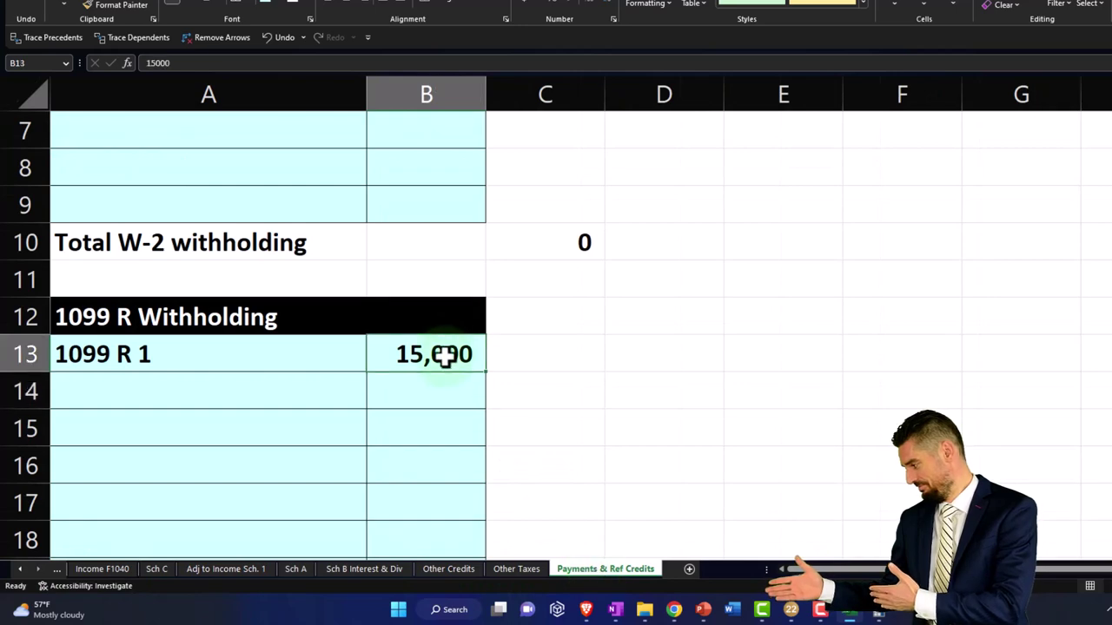
key("Delete")
scroll(448, 266, "up", 2)
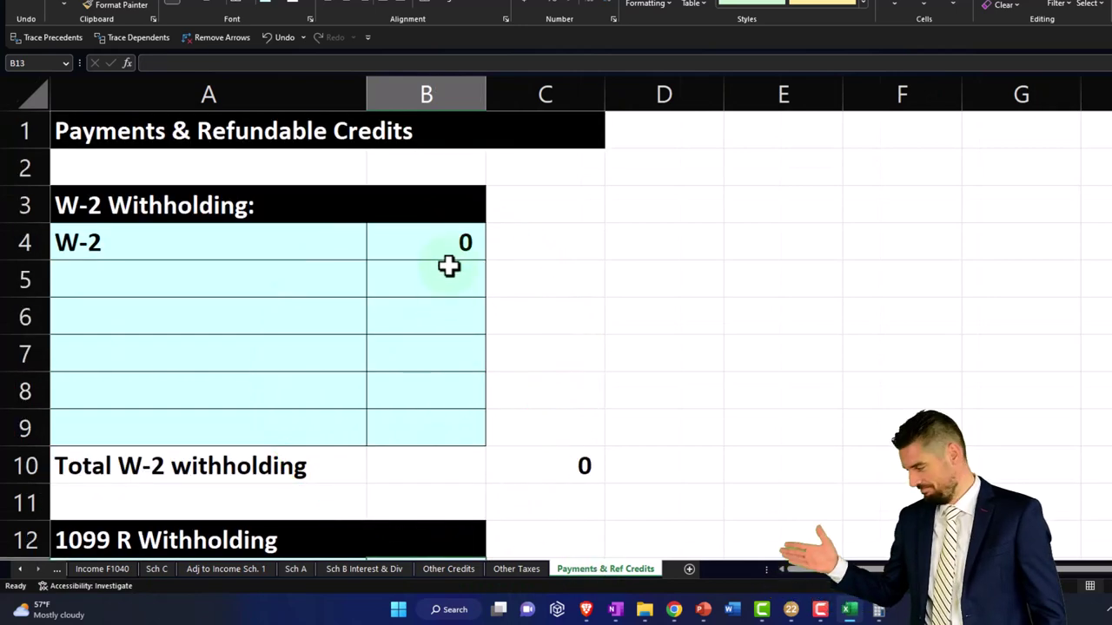
left_click(445, 243)
type("15,000")
key("Return")
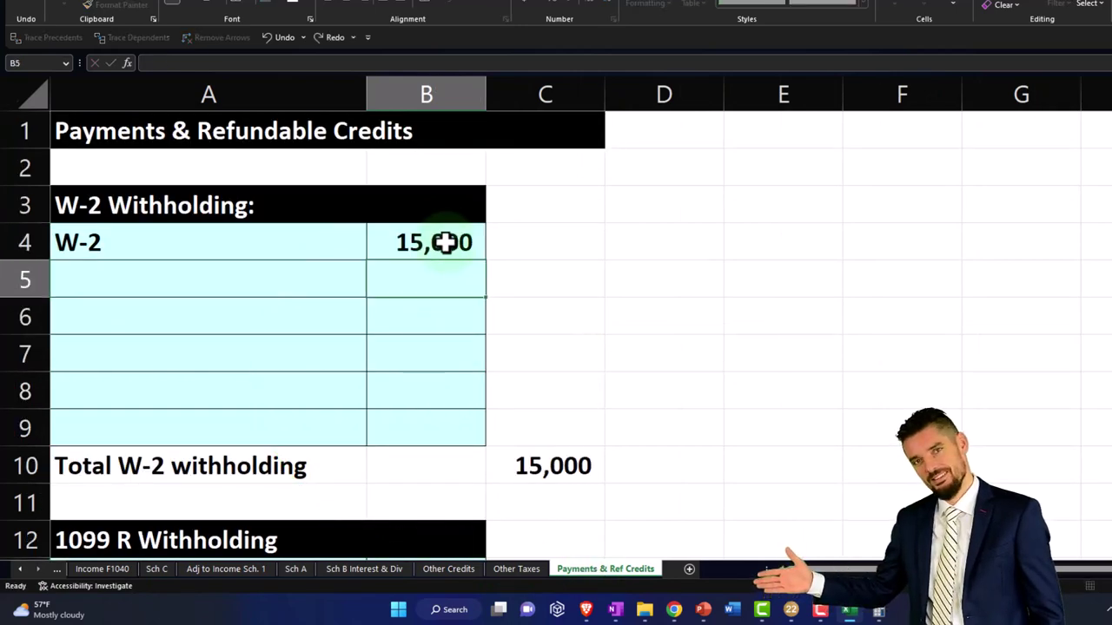
On the tax formula sheet, link the Standard Deduction in C7 to the Single or Married Filing Separate amount
left_click(83, 569)
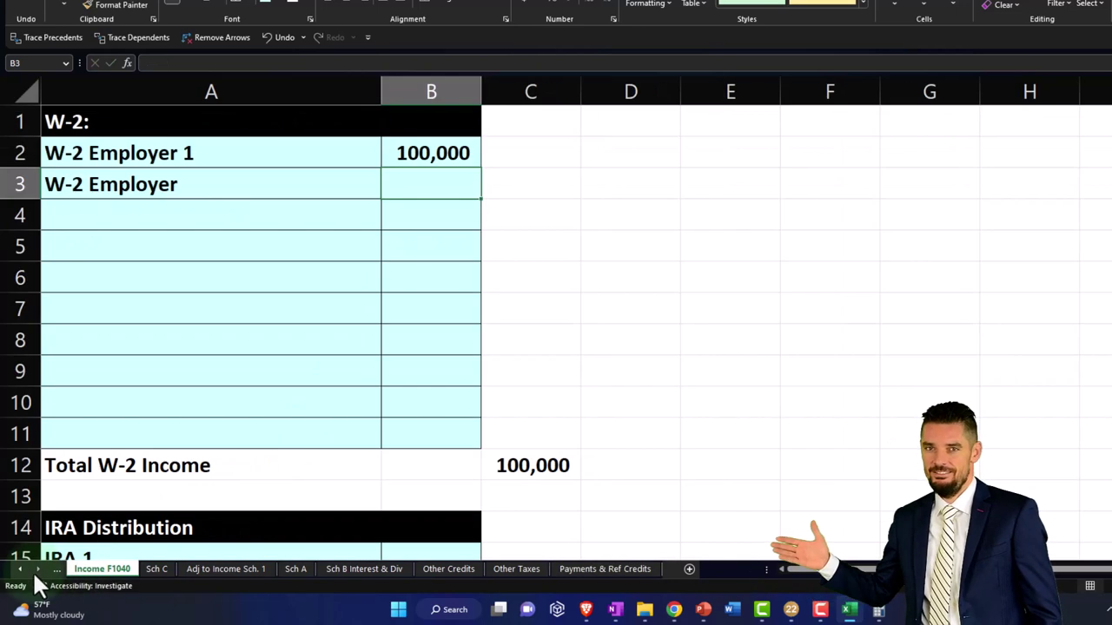
left_click(21, 569)
left_click(109, 569)
scroll(348, 399, "up", 2)
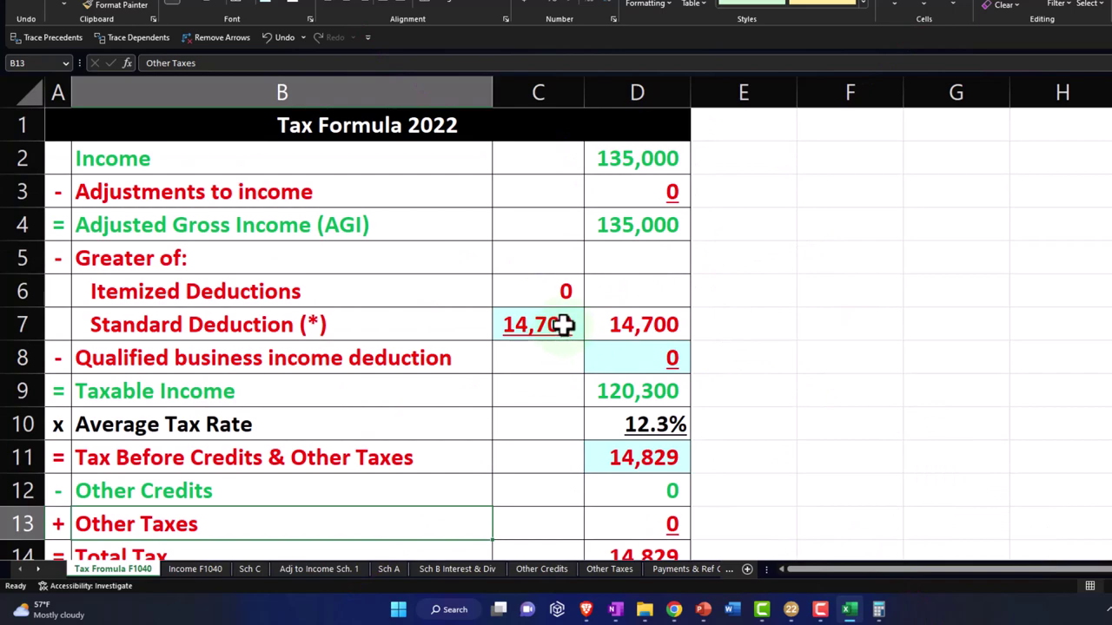
left_click(562, 324)
type("+")
scroll(563, 324, "down", 5)
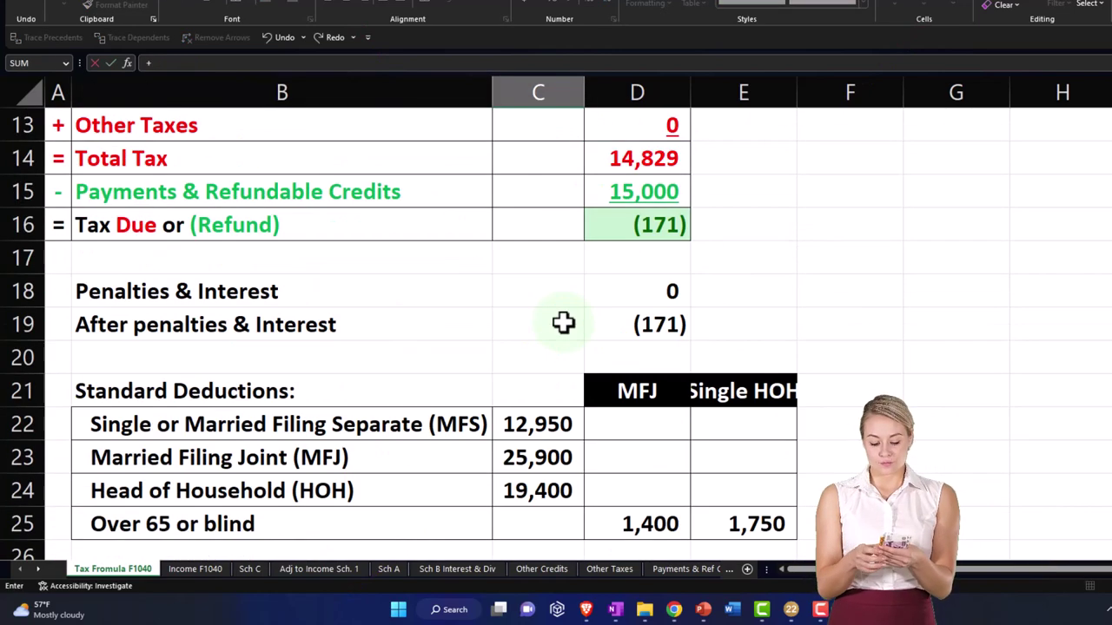
left_click(556, 324)
key("Return")
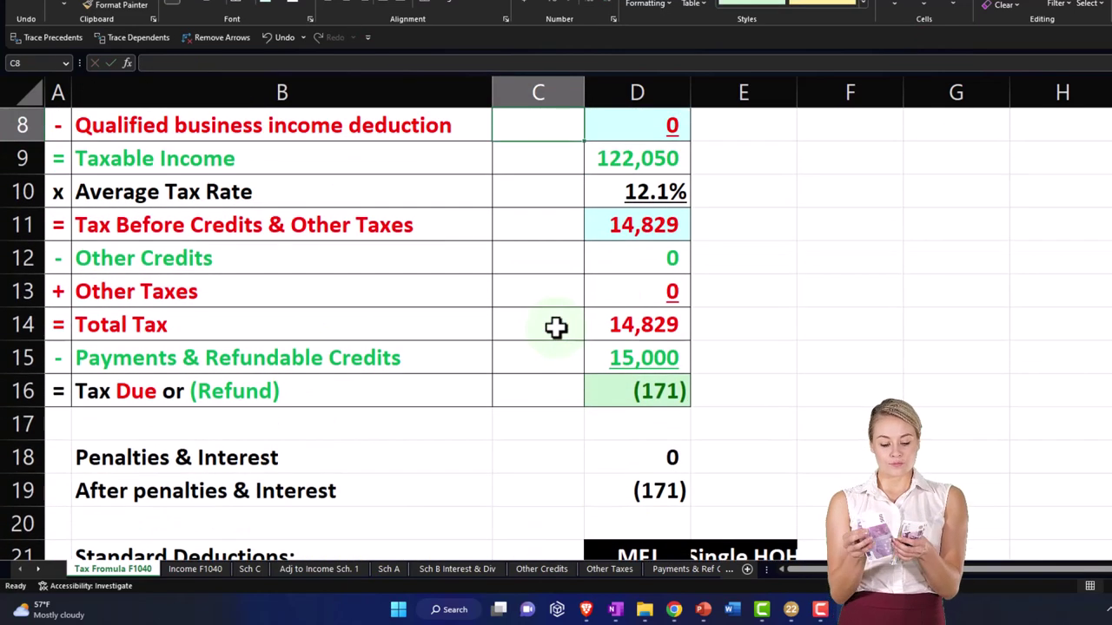
Switch to Lacerte and check the taxable income on page 1 and the tax lines on page 2 of Form 1040
scroll(556, 326, "up", 1)
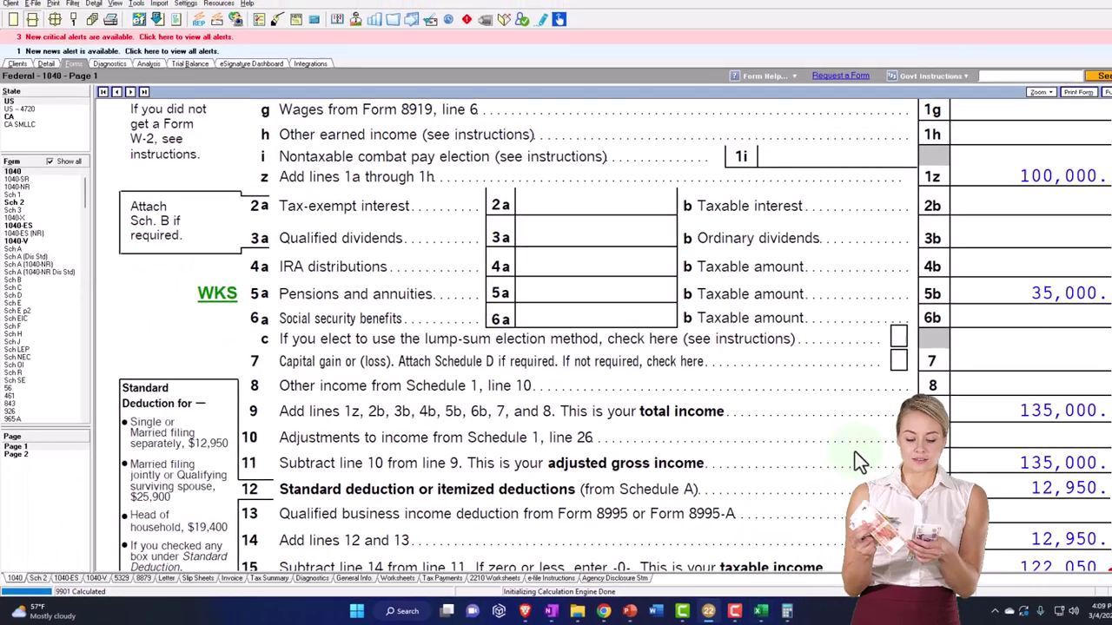
scroll(854, 451, "down", 1)
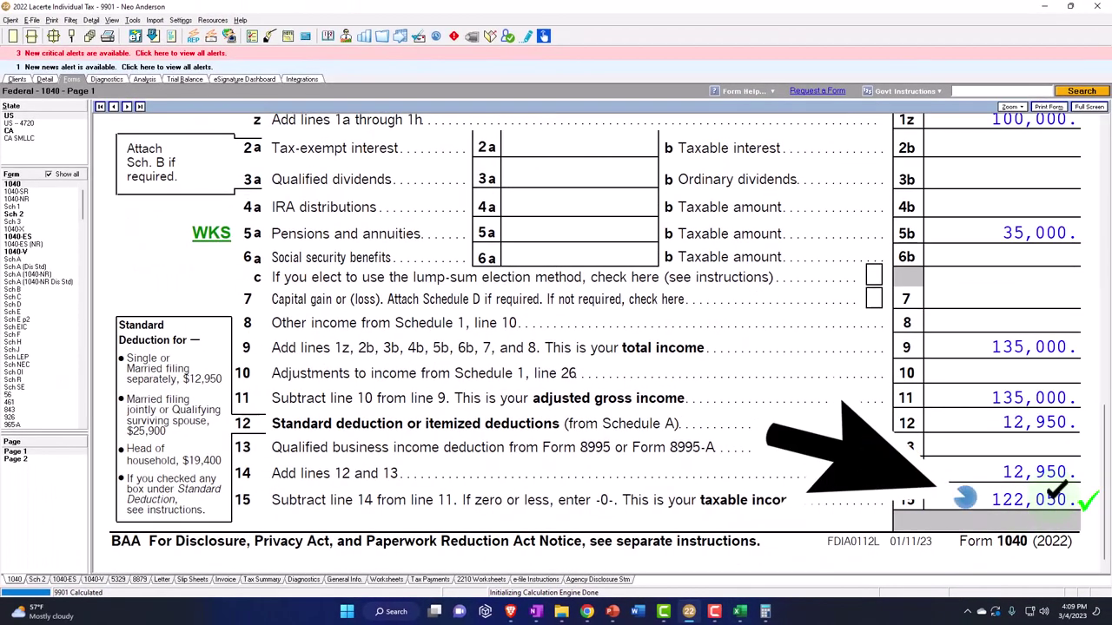
left_click(45, 459)
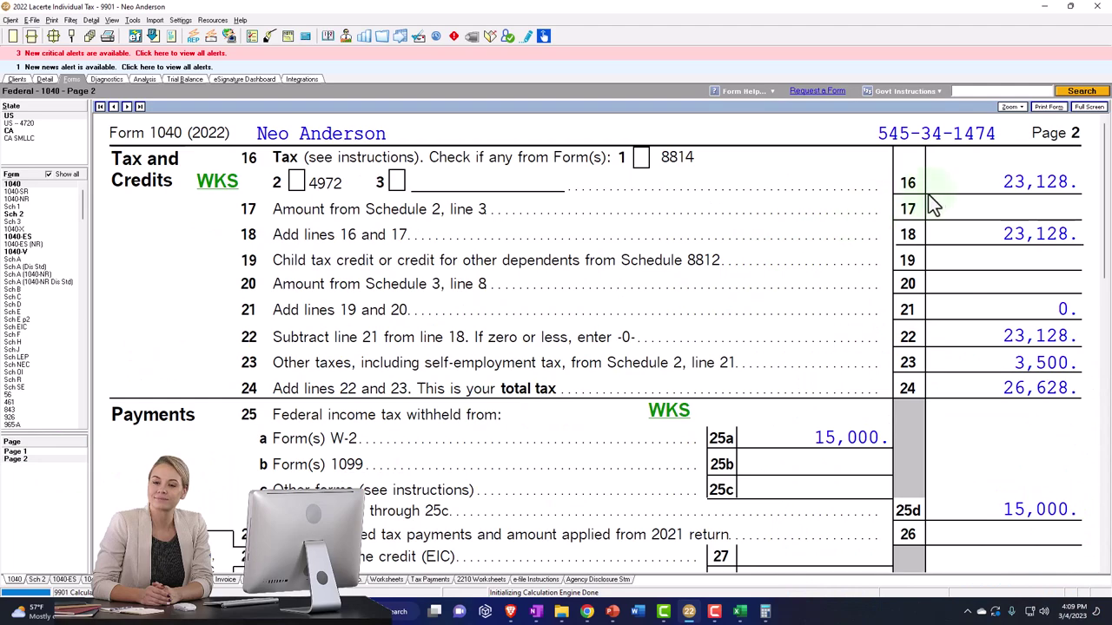
Switch to Excel and set Tax Before Credits & Other Taxes to 23,128
left_click(741, 613)
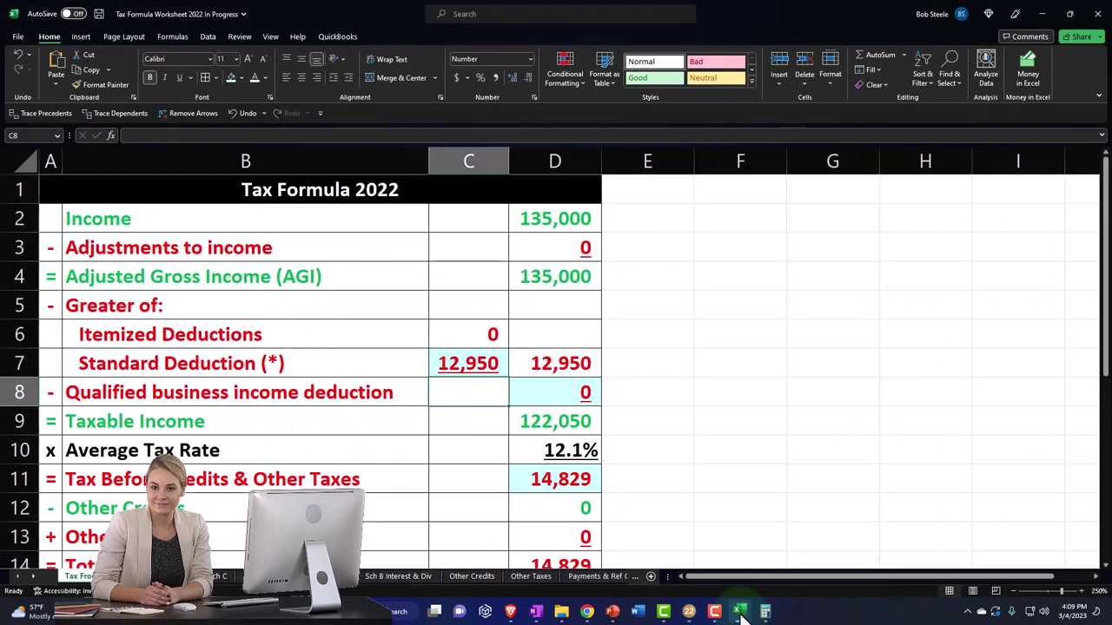
left_click(524, 343)
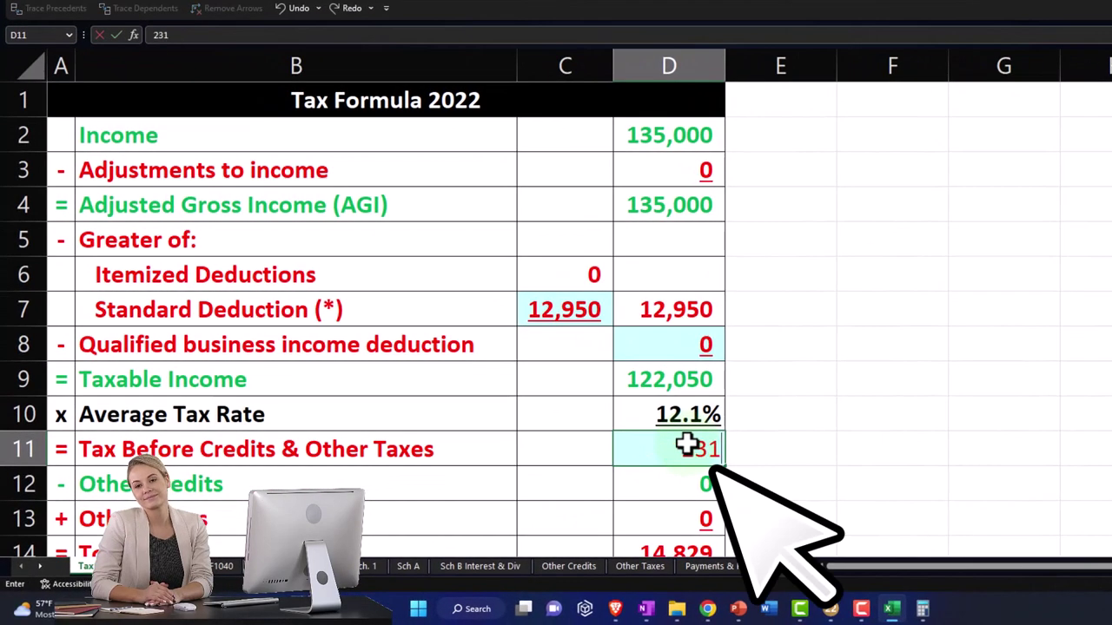
type("23128")
key("Return")
scroll(695, 452, "down", 1)
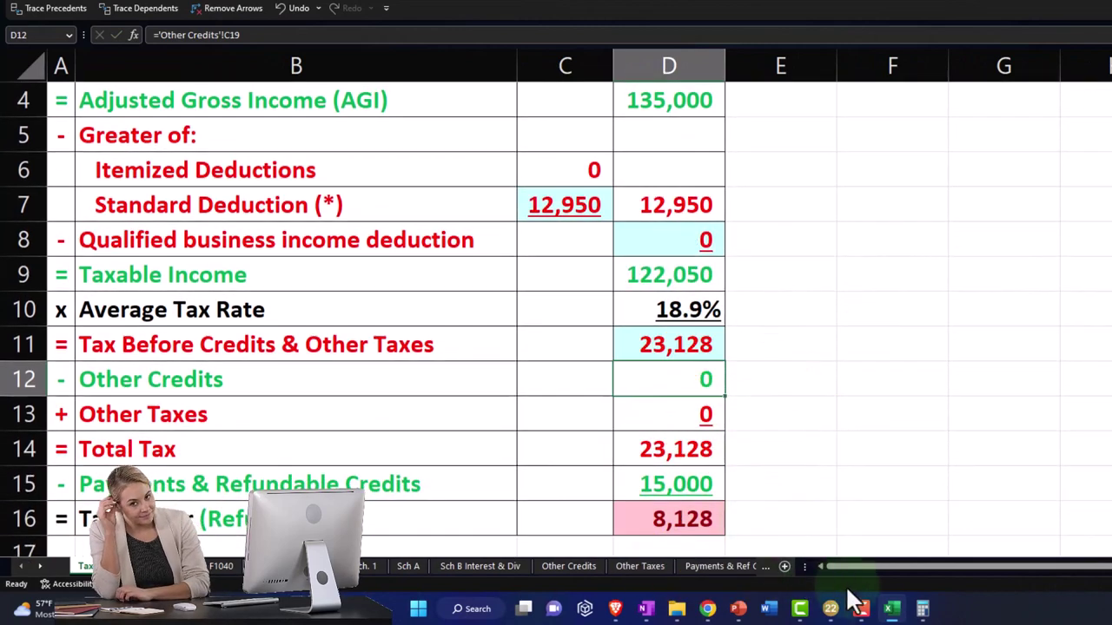
Examine the additional tax on line 8 of Schedule 2 in Lacerte and return to the Excel tax formula sheet
left_click(830, 608)
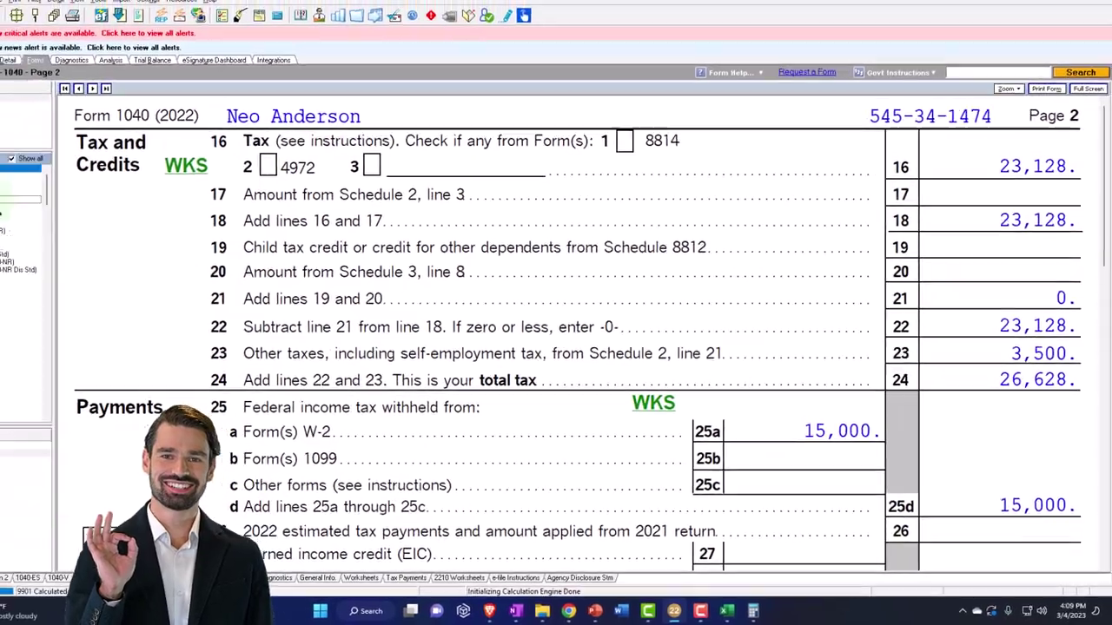
left_click(25, 213)
scroll(512, 324, "down", 3)
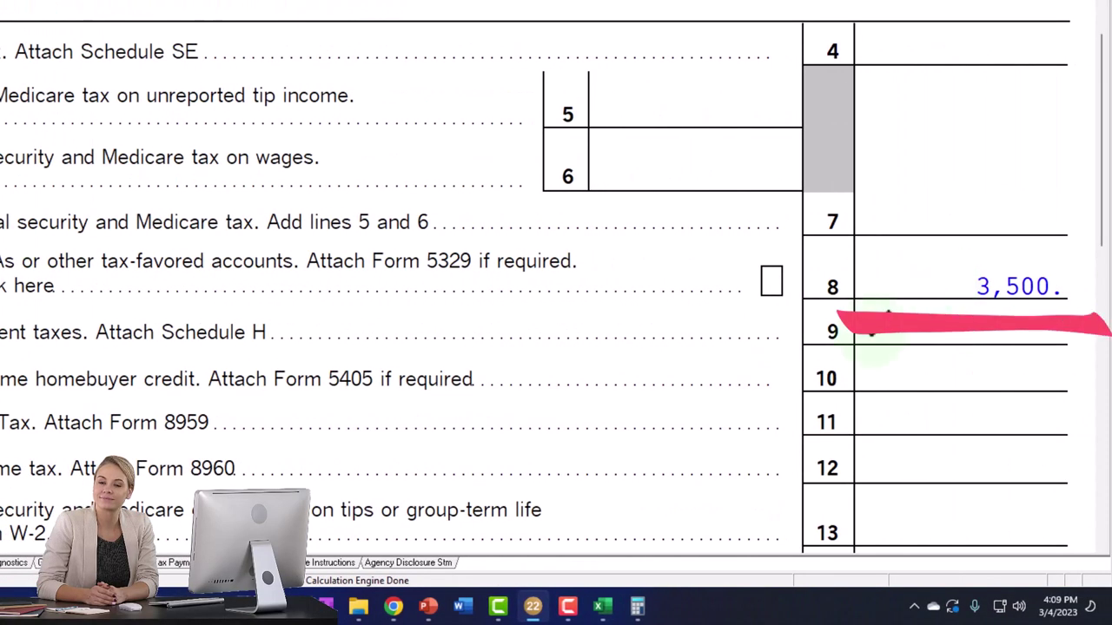
left_click(604, 607)
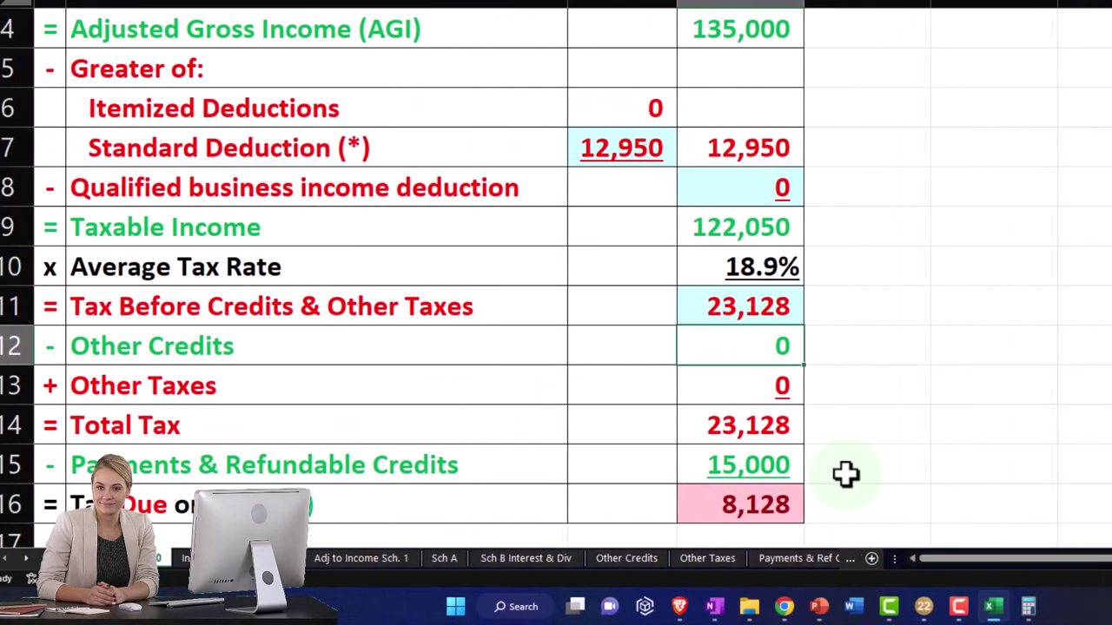
On the Other Taxes sheet, change the heading in A5 to Added tax on 1099 R
left_click(750, 383)
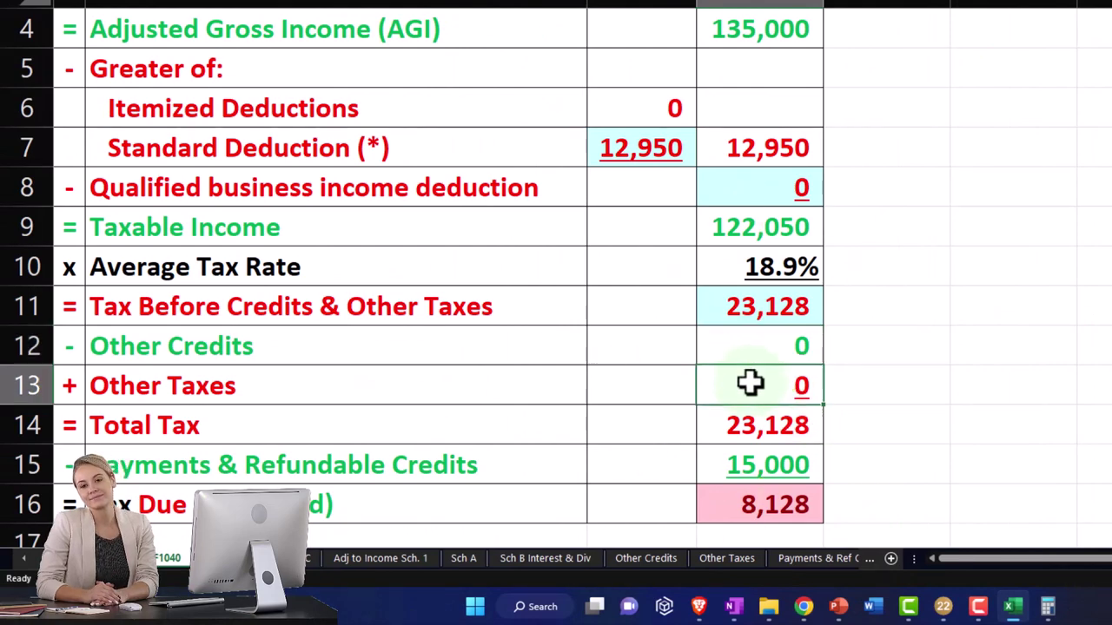
left_click(730, 558)
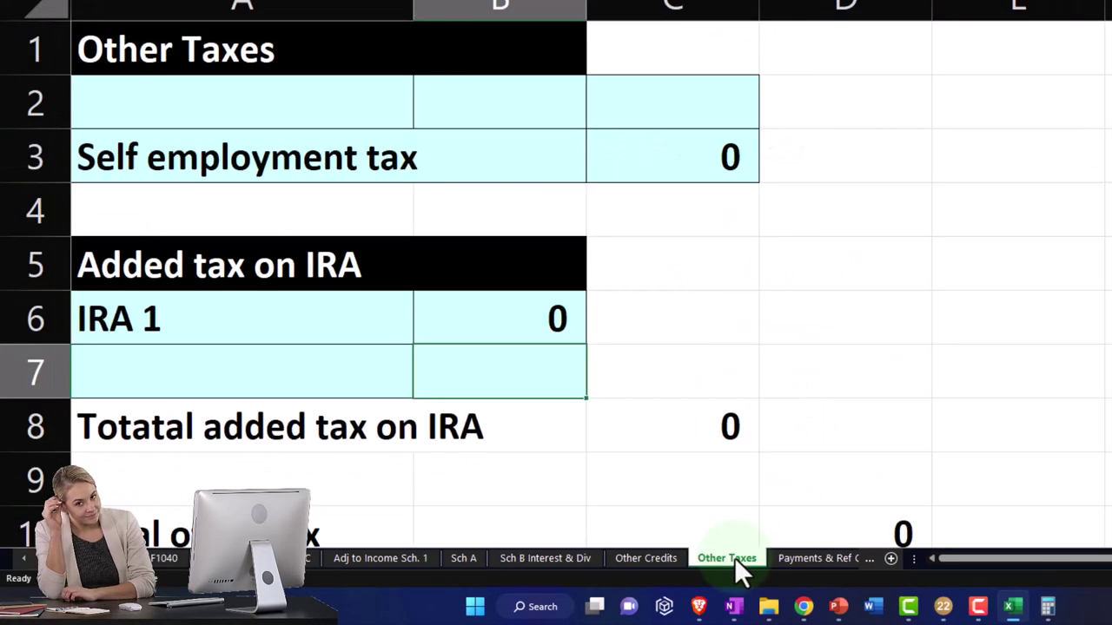
left_click(335, 345)
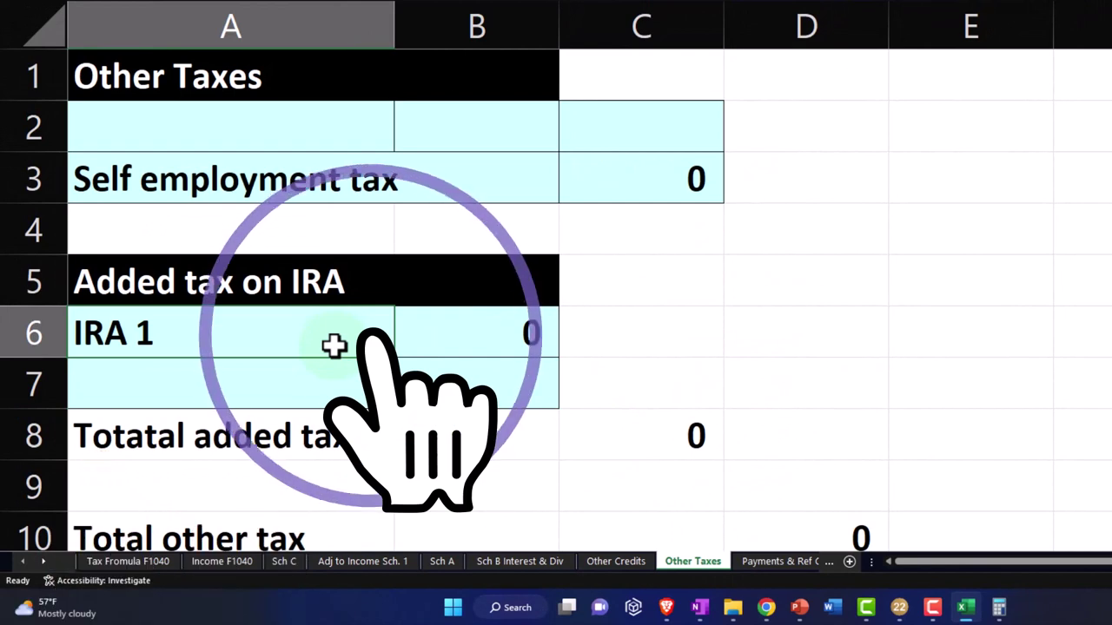
double_click(352, 285)
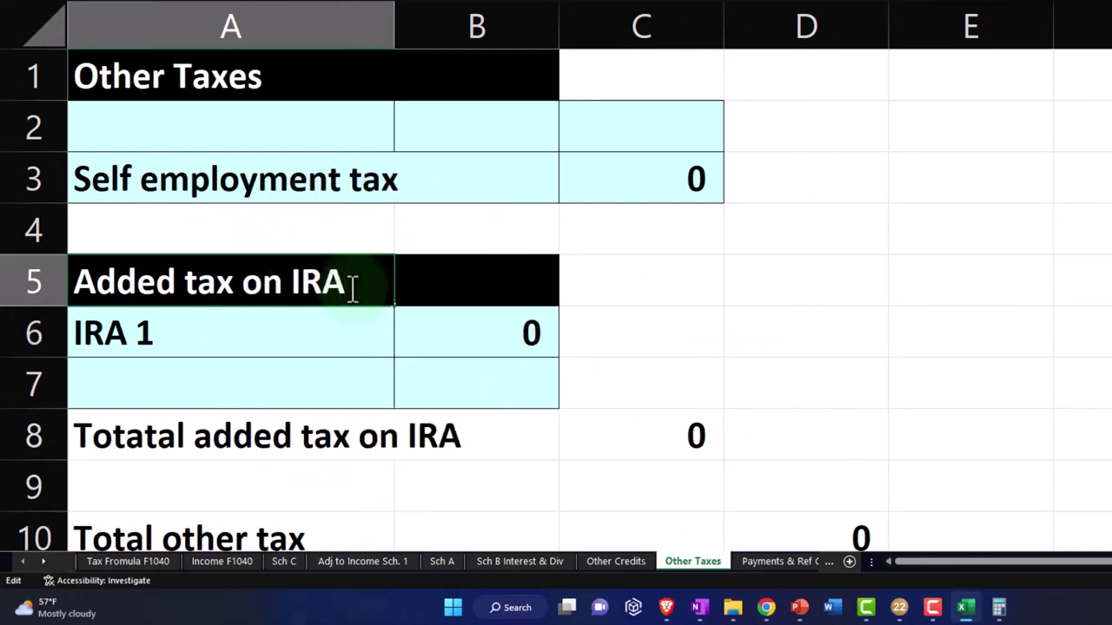
key("BackSpace")
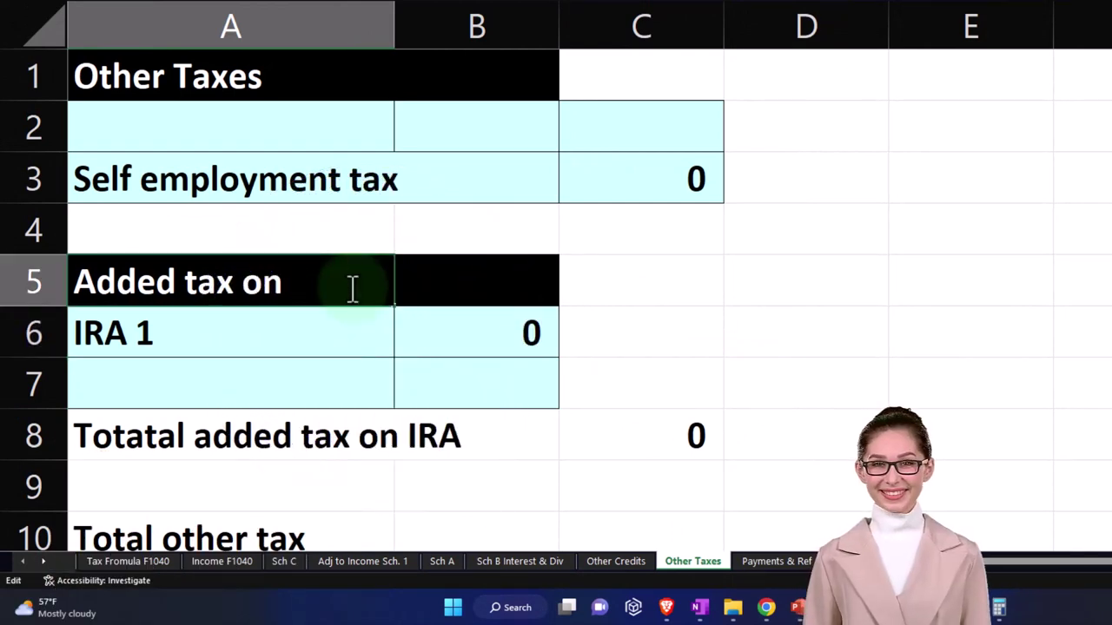
type("1099 R")
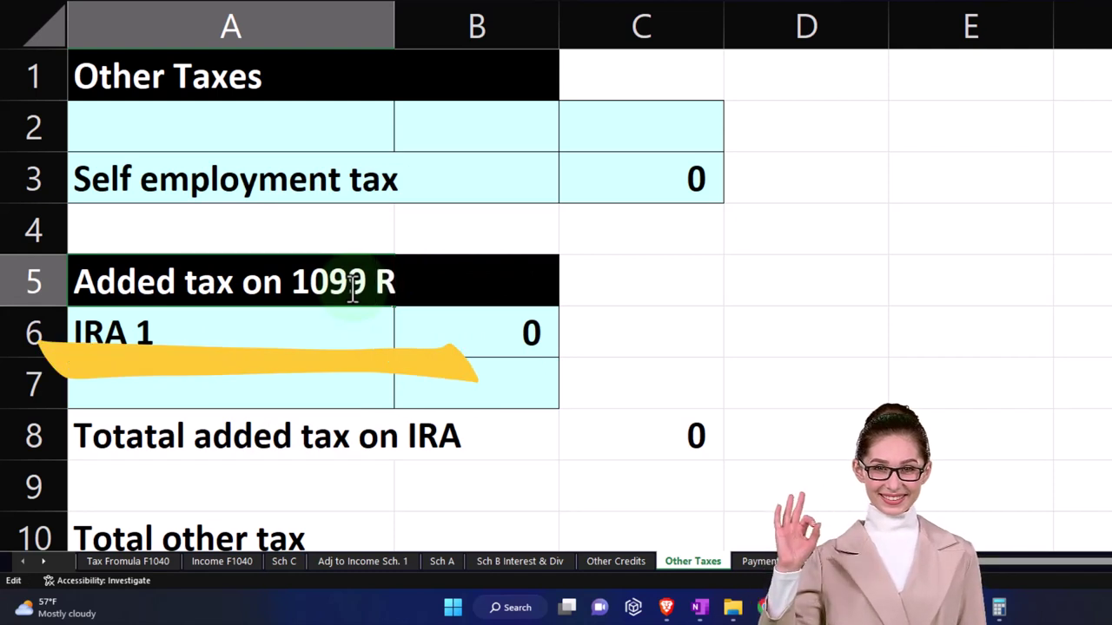
key("Return")
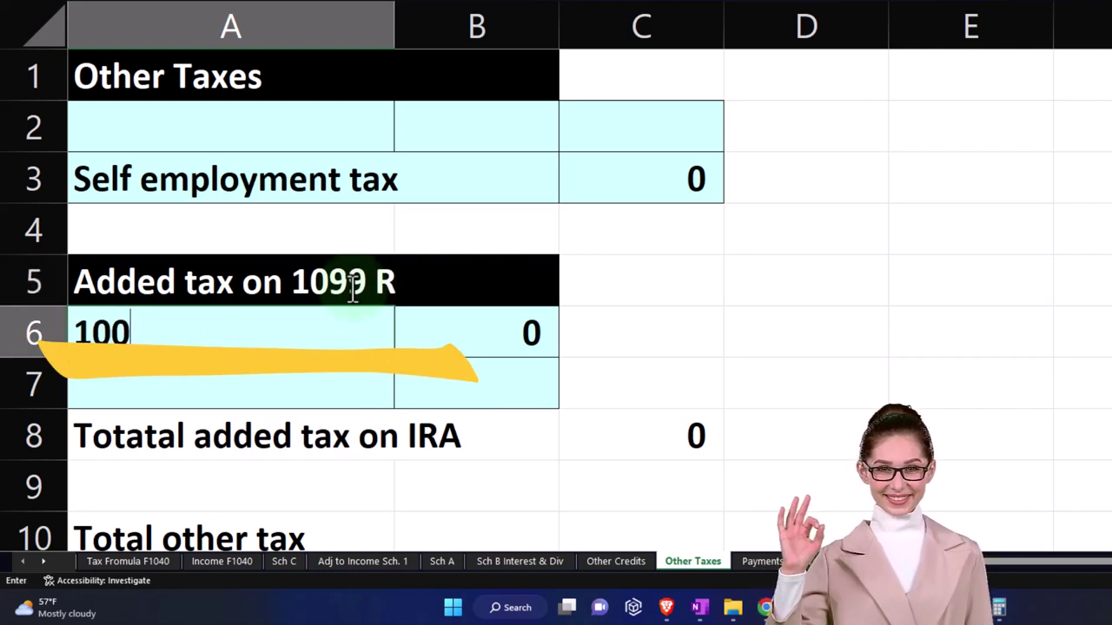
Rename the IRA 1 label in A6 as 1099 1
type("1009")
key("BackSpace")
key("BackSpace")
type("99 1")
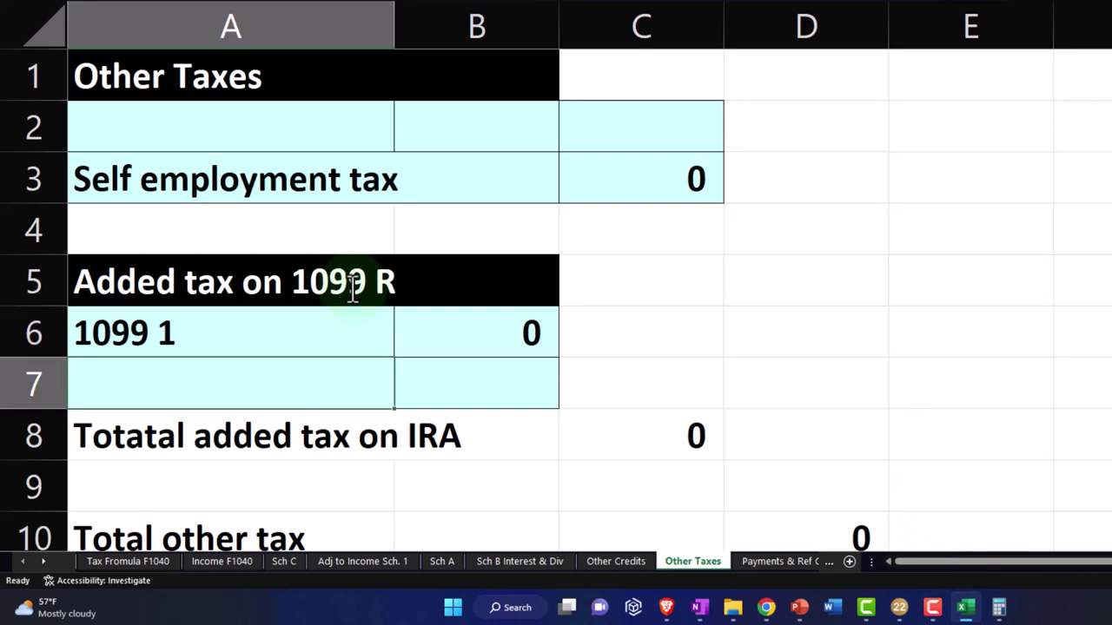
Calculate the added tax in B6 as 10% of the 1099 R 1 pension amount on the Income F1040 sheet
key("Tab")
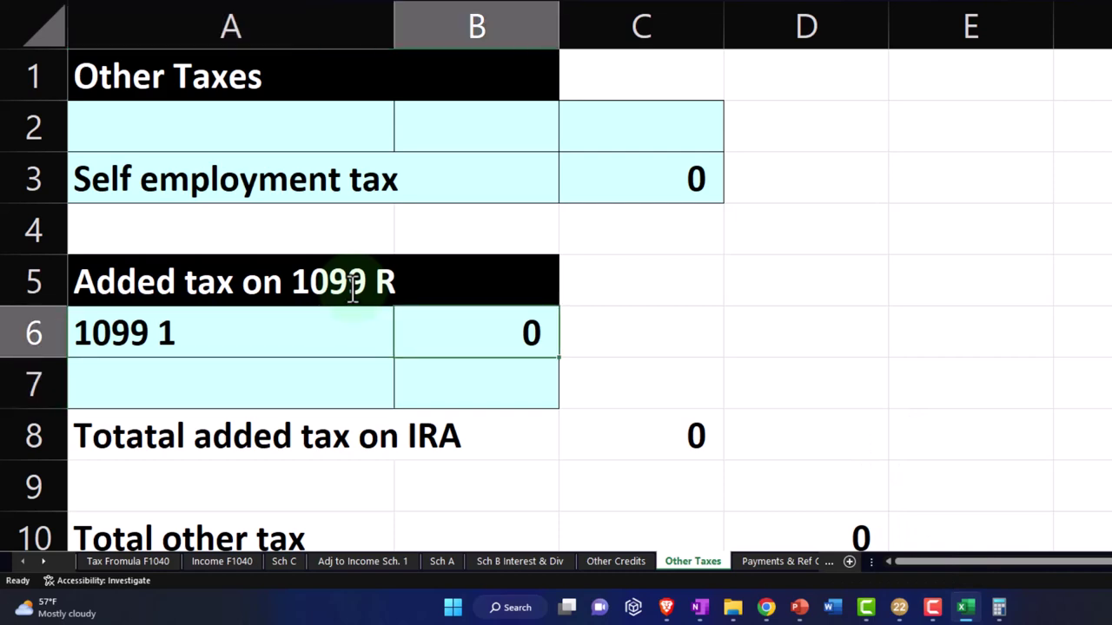
type("=")
left_click(227, 559)
scroll(453, 321, "down", 4)
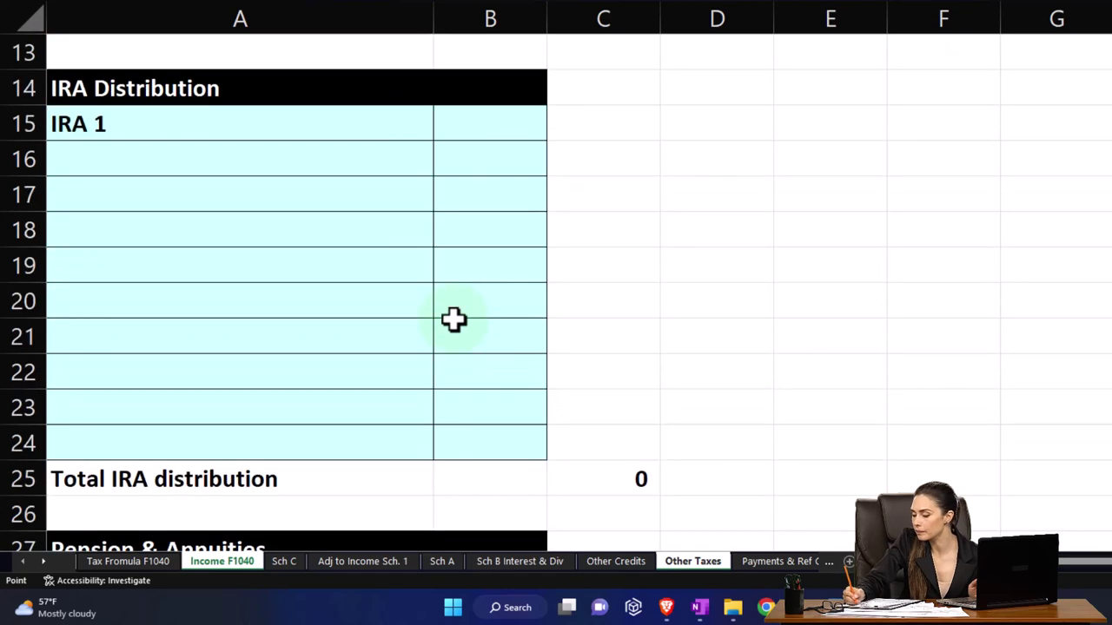
scroll(453, 322, "down", 3)
left_click(478, 269)
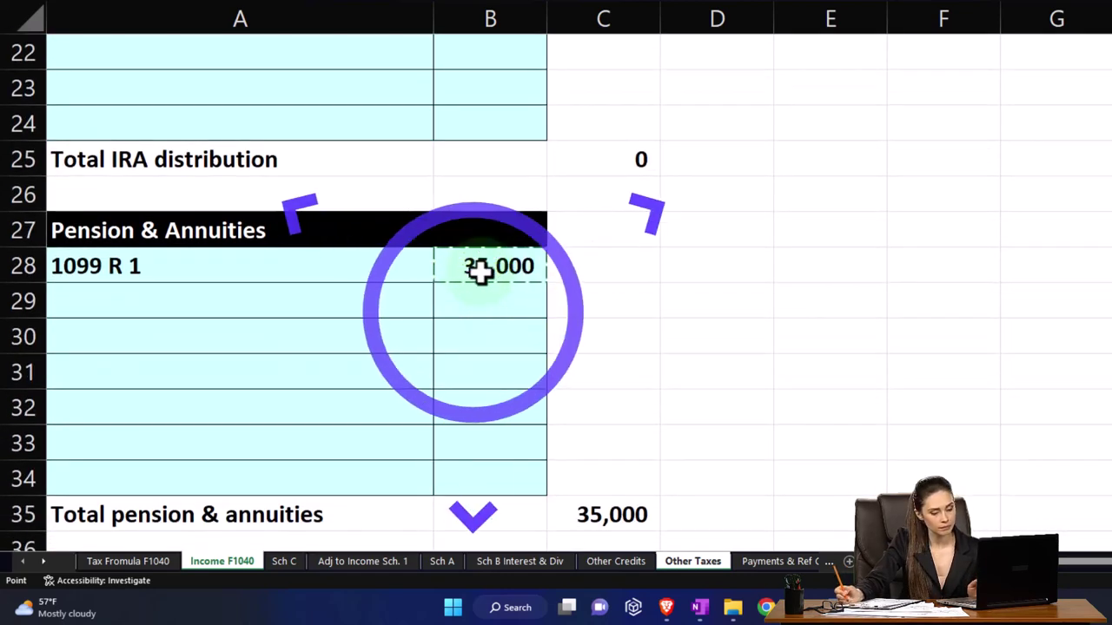
type("*10%")
key("Return")
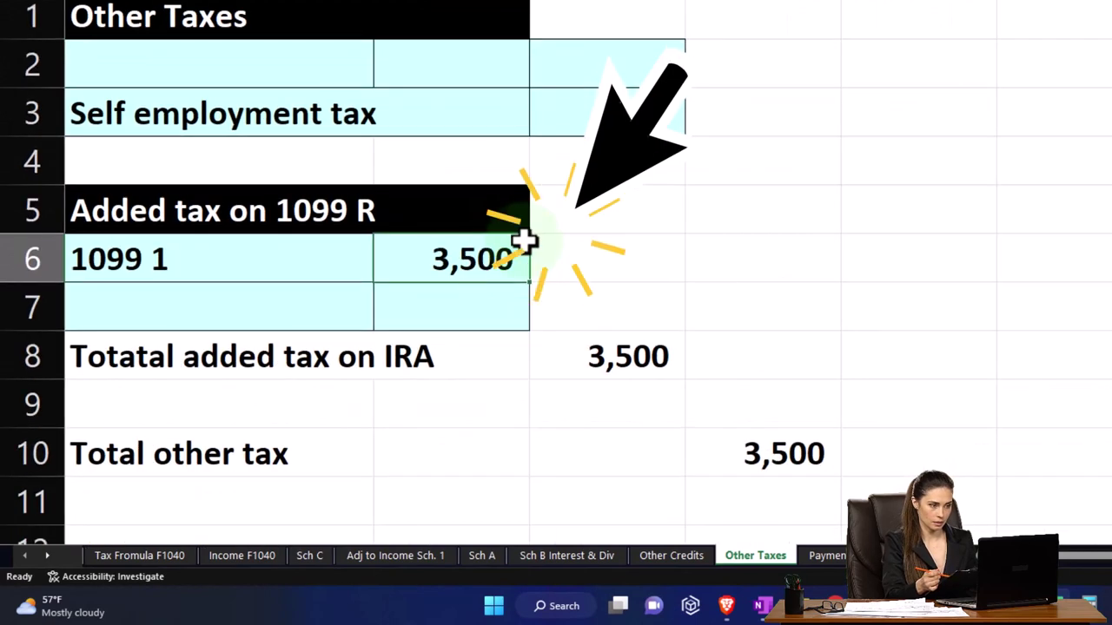
Compare Total Tax on the tax formula sheet with Schedule 2 and the tax, payment and penalty lines of Form 1040 page 2 in Lacerte
left_click(139, 555)
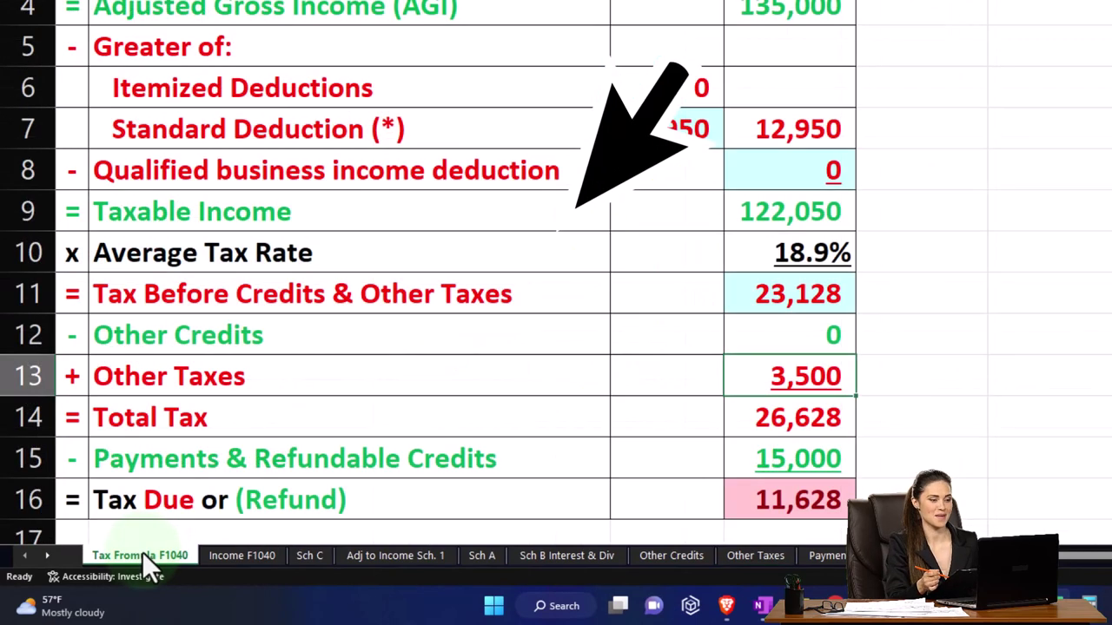
left_click(726, 419)
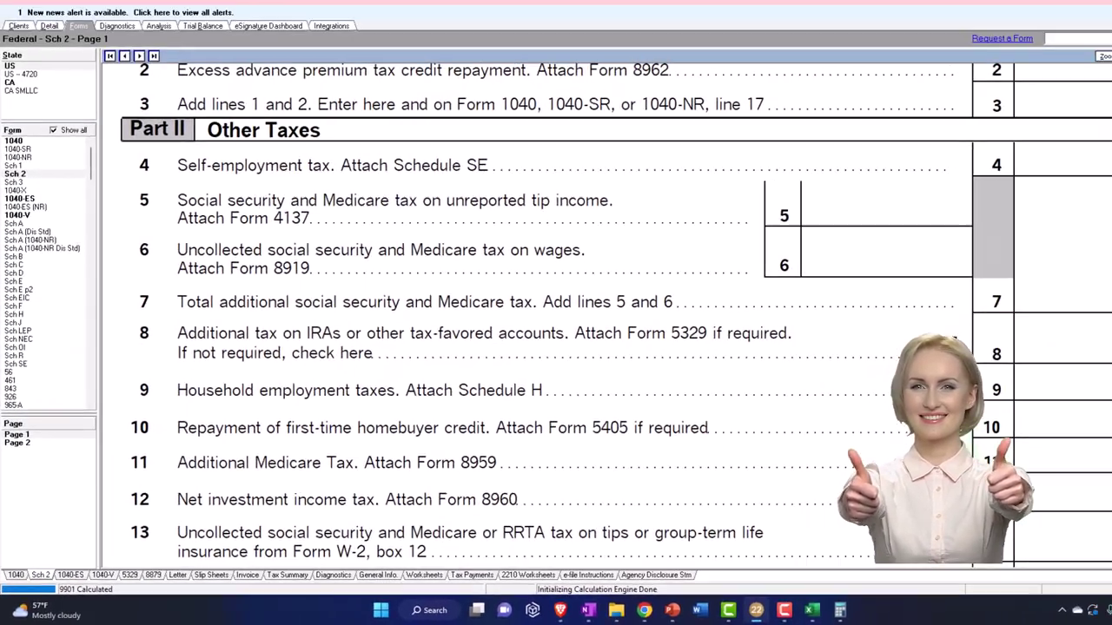
scroll(845, 421, "down", 3)
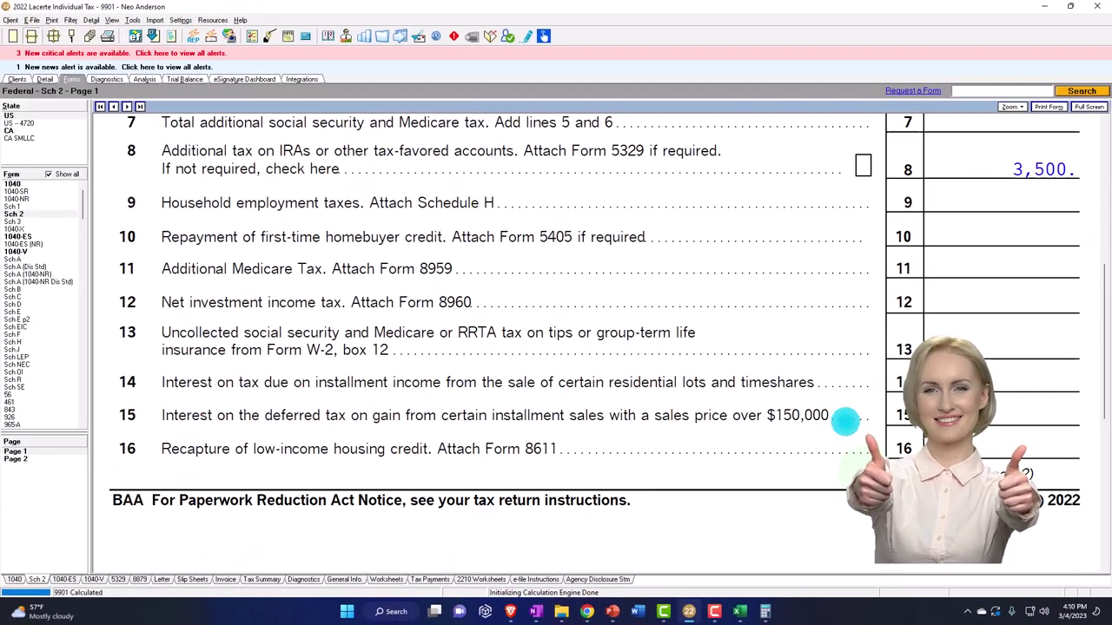
left_click(14, 184)
left_click(26, 460)
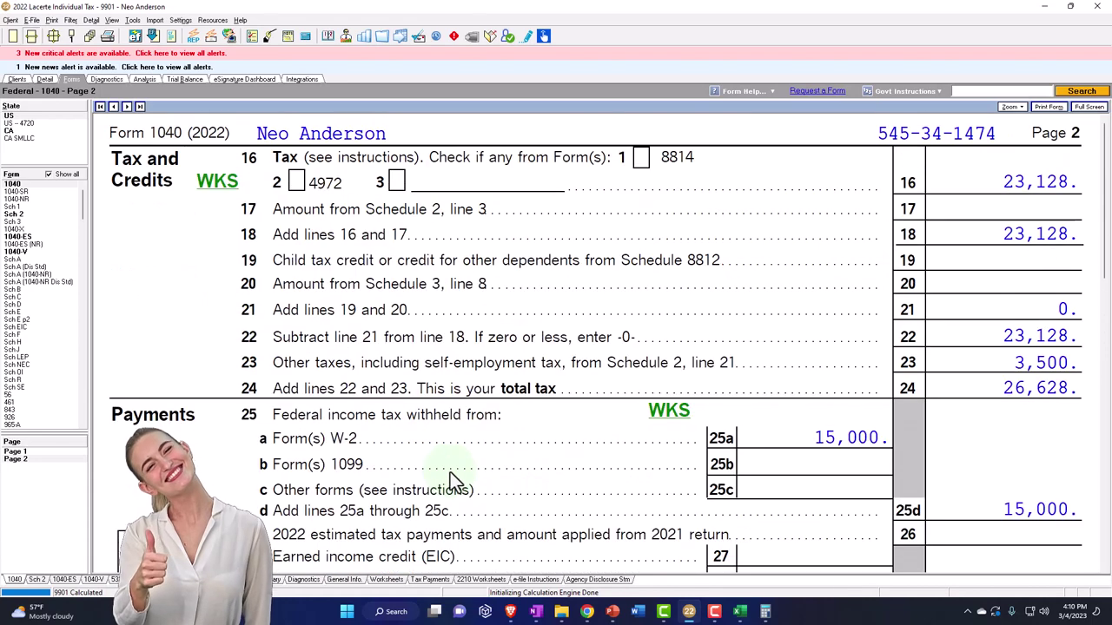
left_click(742, 612)
left_click(743, 611)
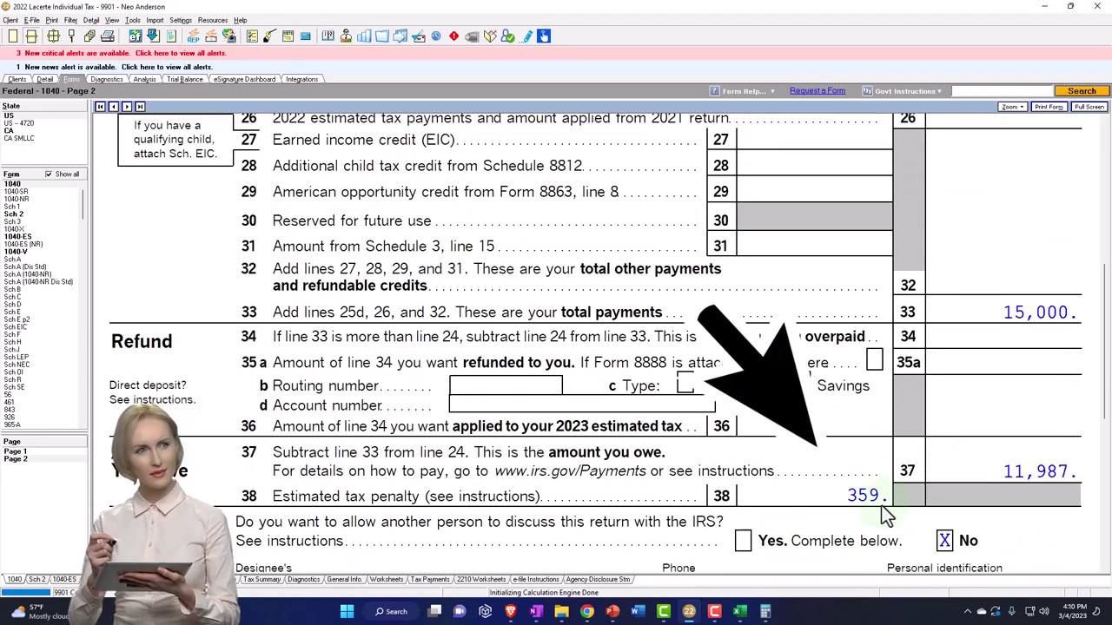
Switch to Excel and set Penalties & Interest on the tax formula sheet to 359
left_click(739, 613)
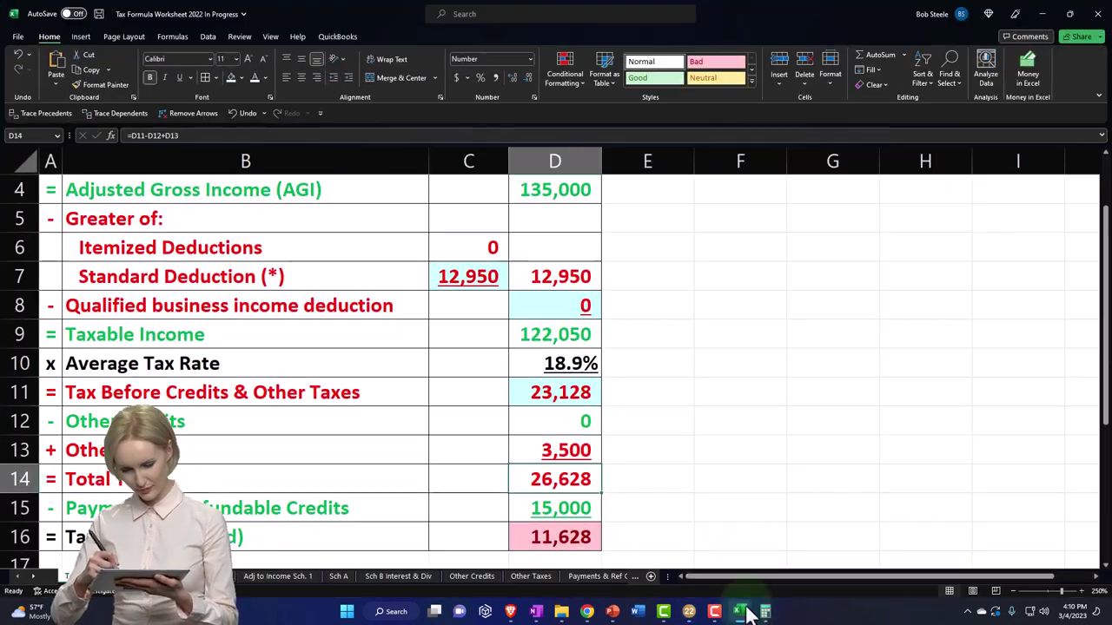
scroll(739, 489, "down", 2)
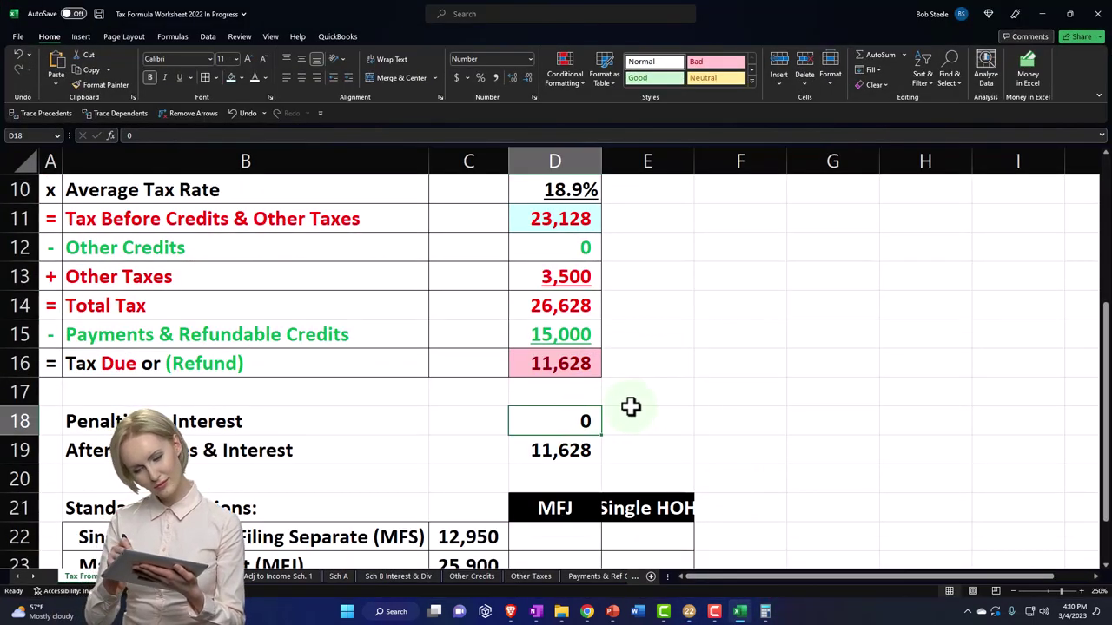
type("359")
key("Return")
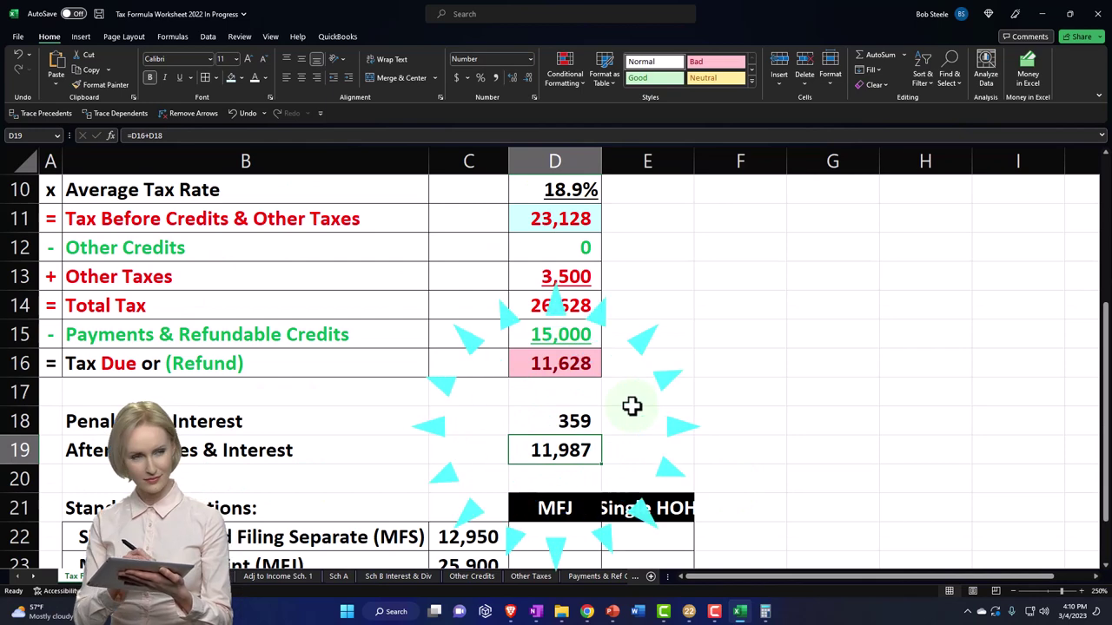
Compare the amount owed on Form 1040 in Lacerte with the after-penalties amount in Excel, ending in Lacerte
left_click(739, 613)
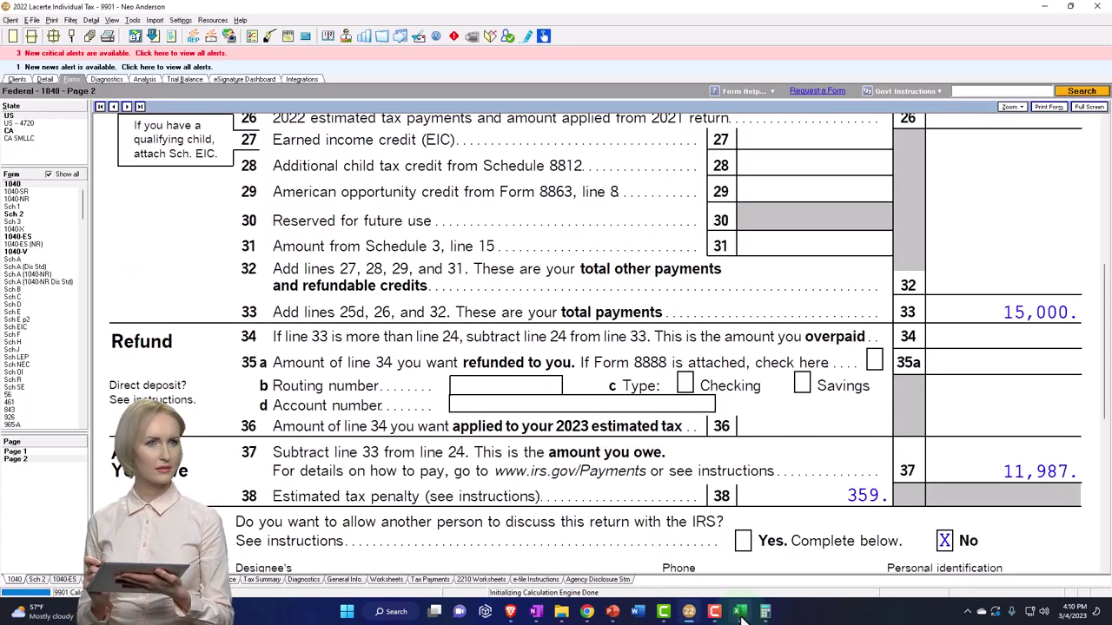
left_click(739, 613)
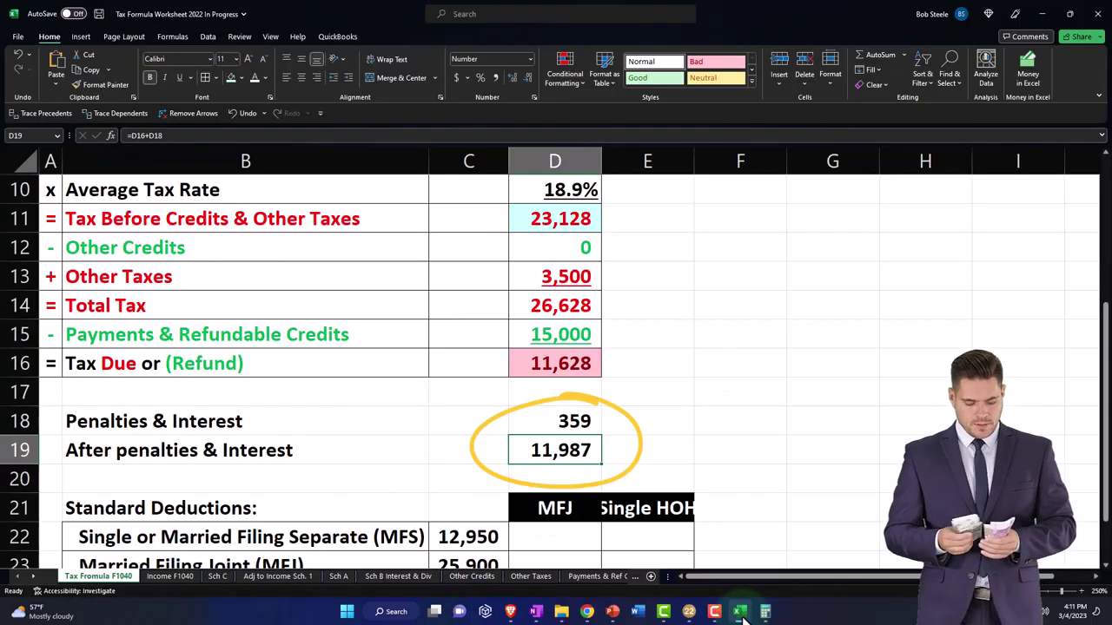
left_click(739, 612)
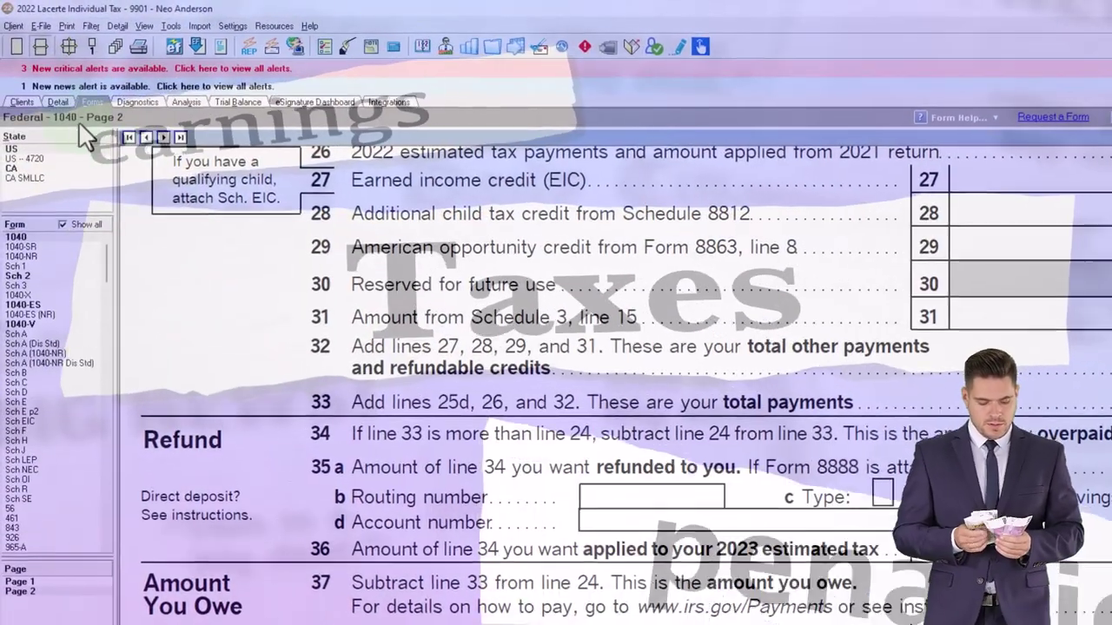
In the 1099-R input details, set Distribution Code #1 to G - Direct rollover and rollover contribution
left_click(57, 102)
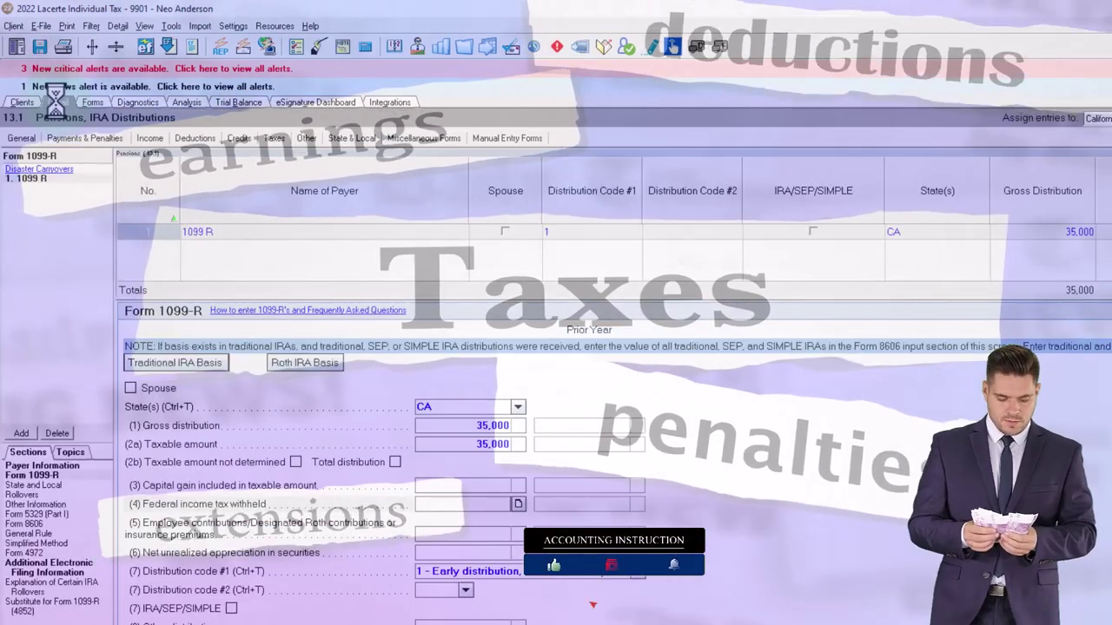
left_click(489, 286)
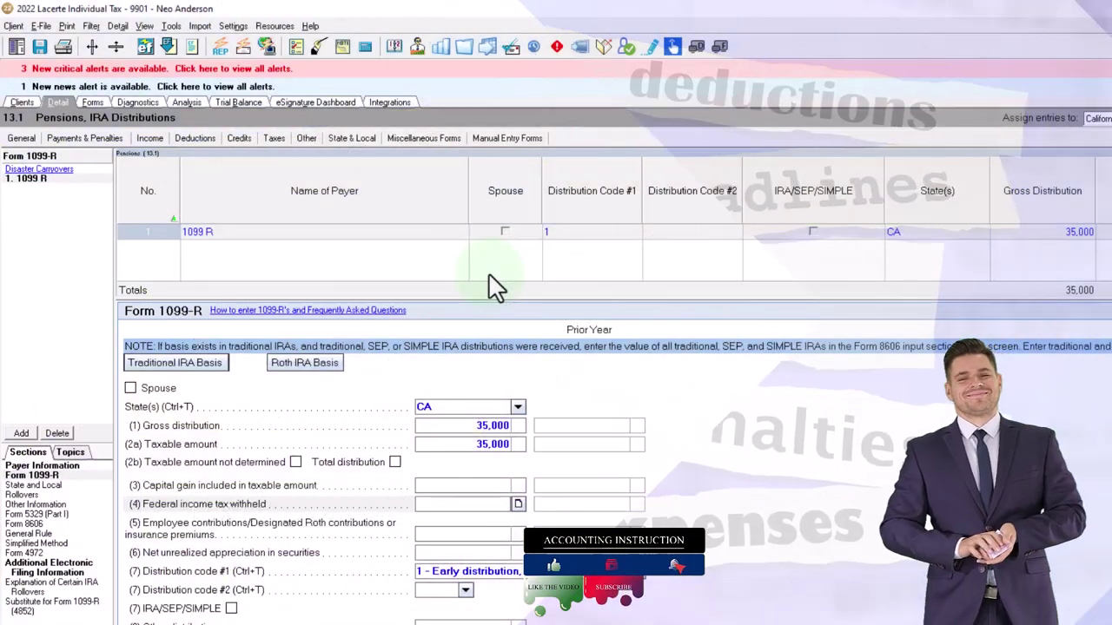
left_click(572, 274)
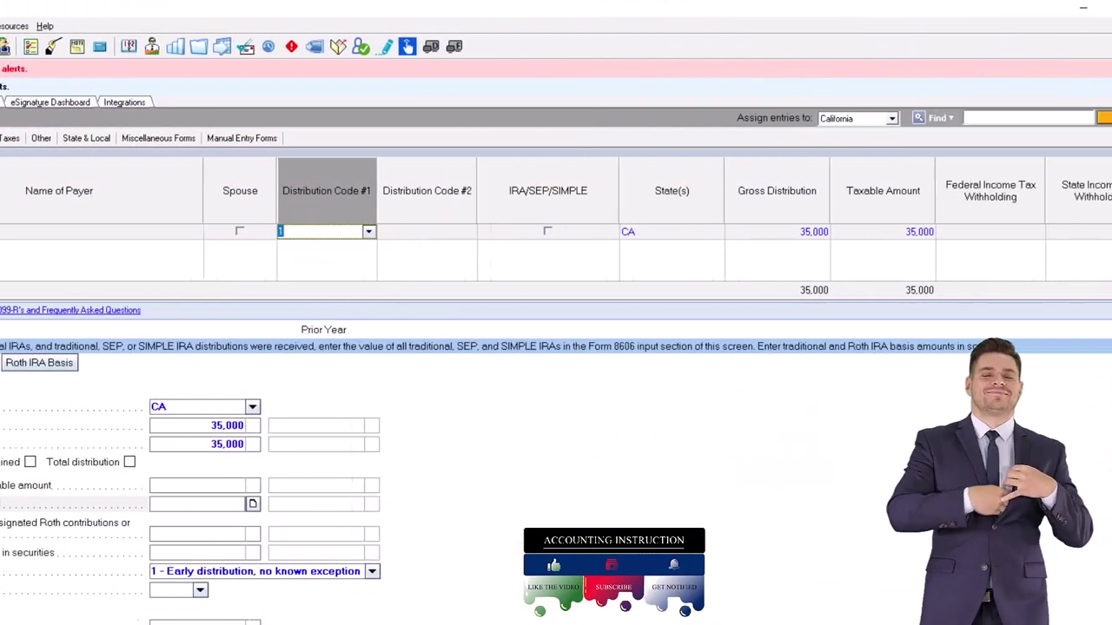
type("G")
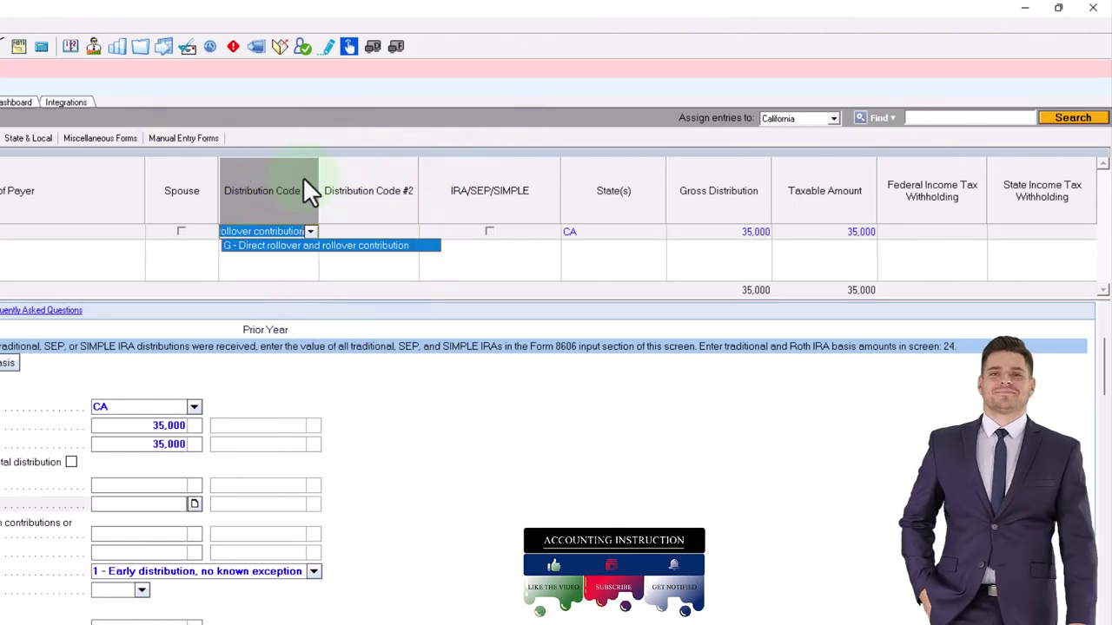
left_click(310, 232)
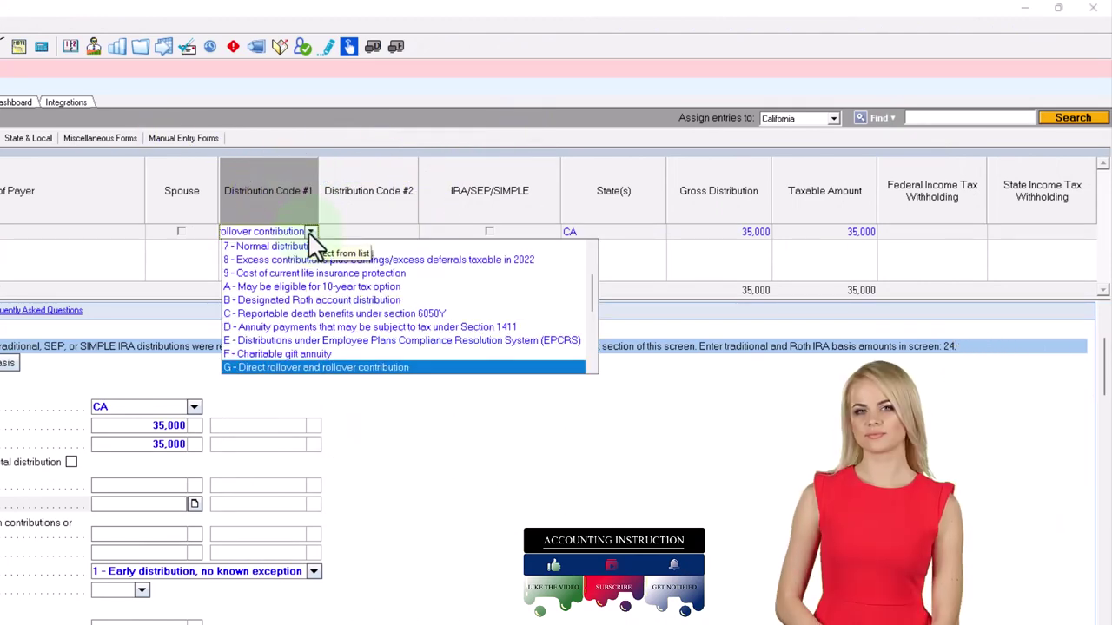
left_click(310, 232)
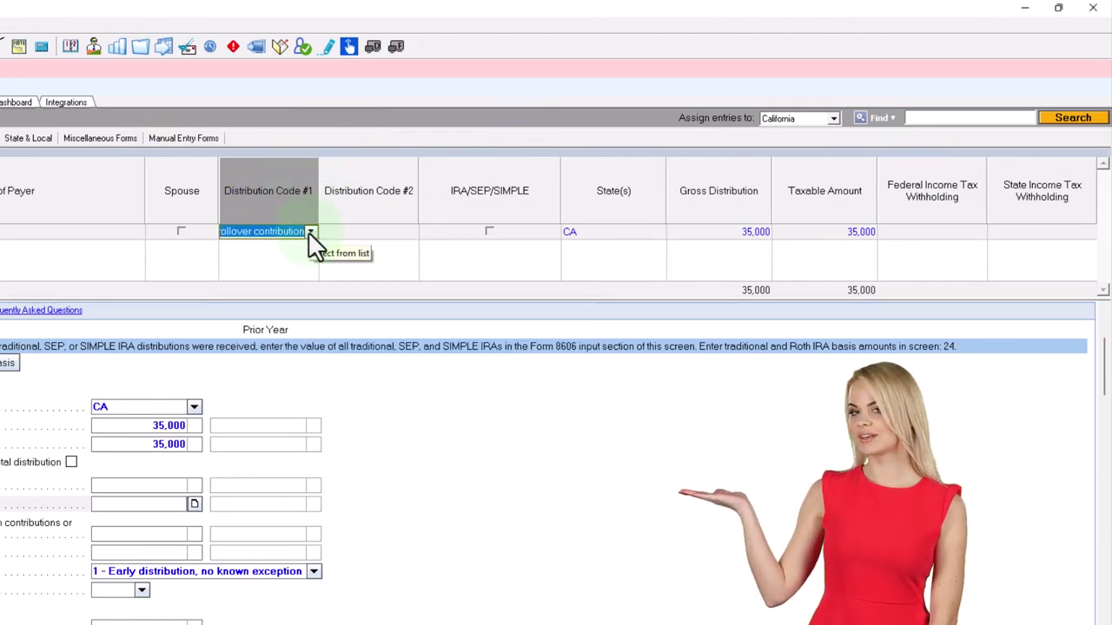
left_click(368, 232)
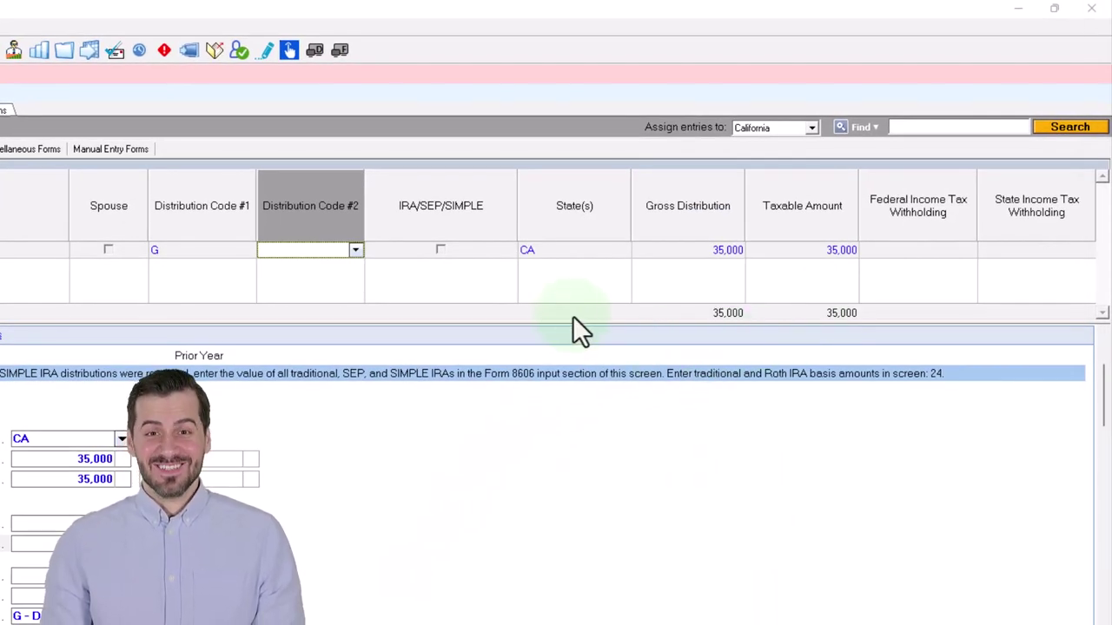
Clear the Taxable Amount of the 1099 R pension entry
left_click(591, 250)
key("Tab")
key("Tab")
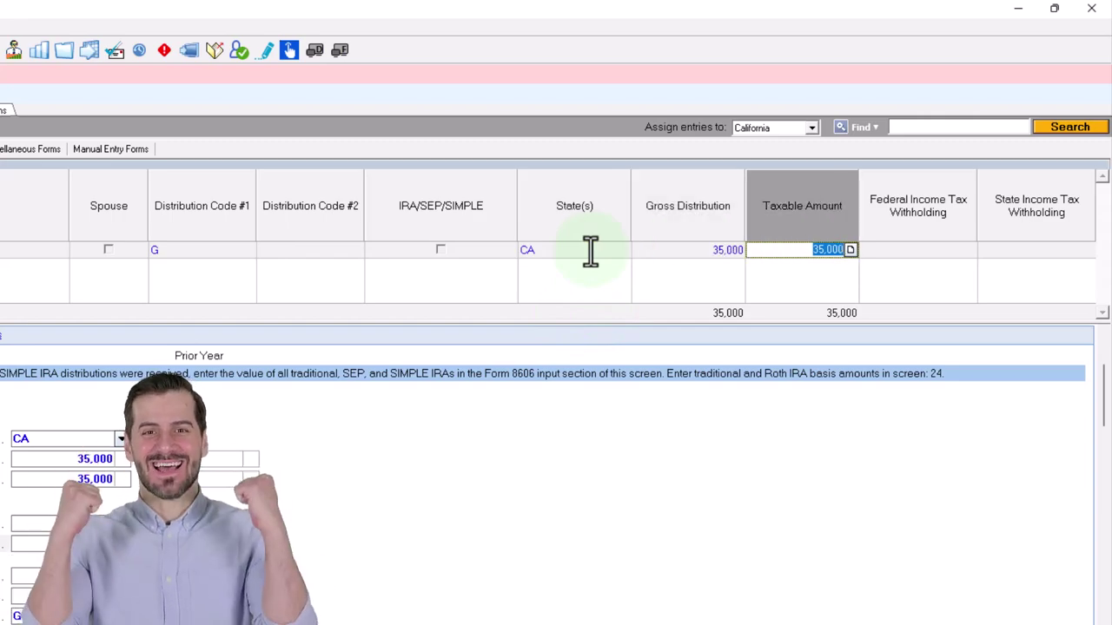
key("BackSpace")
key("Tab")
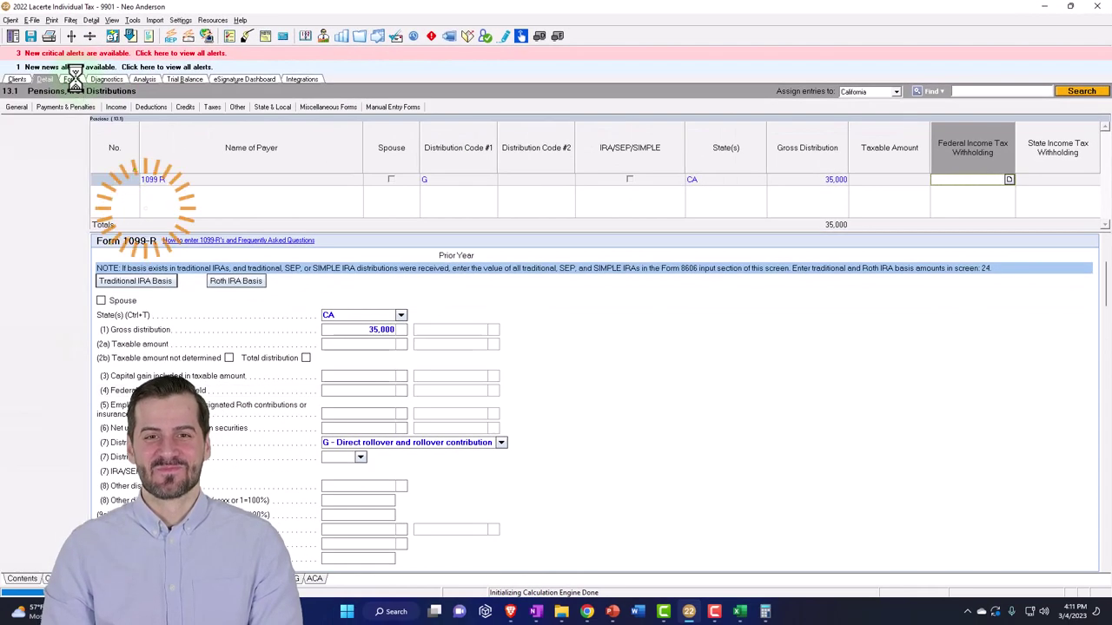
Examine the pension, taxable income, total tax and withholding lines on pages 1 and 2 of the recalculated Form 1040
left_click(71, 79)
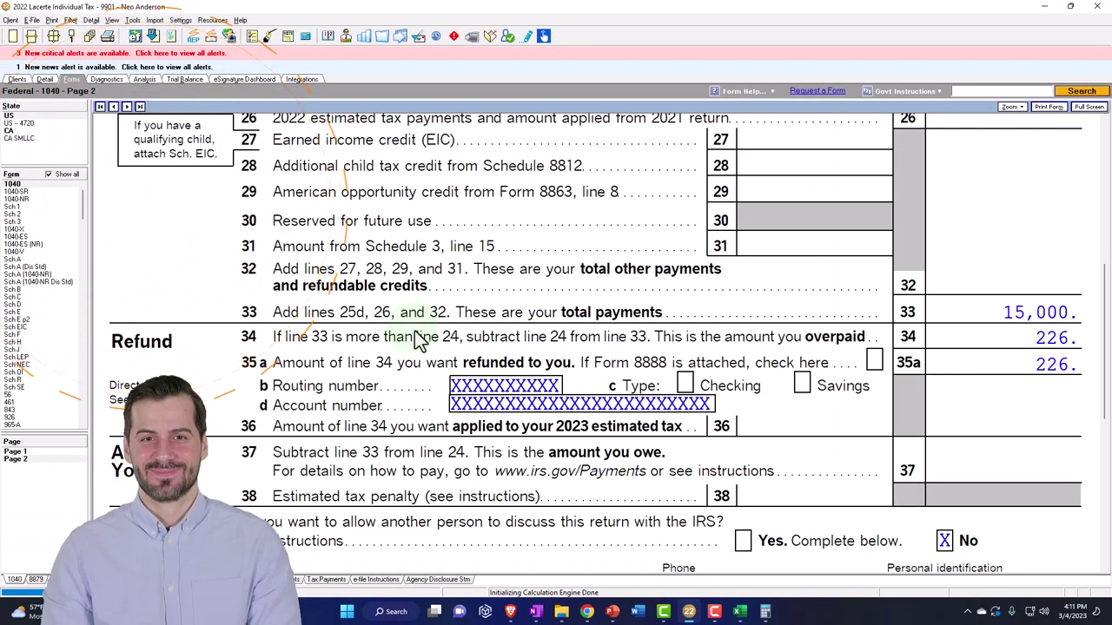
left_click(26, 451)
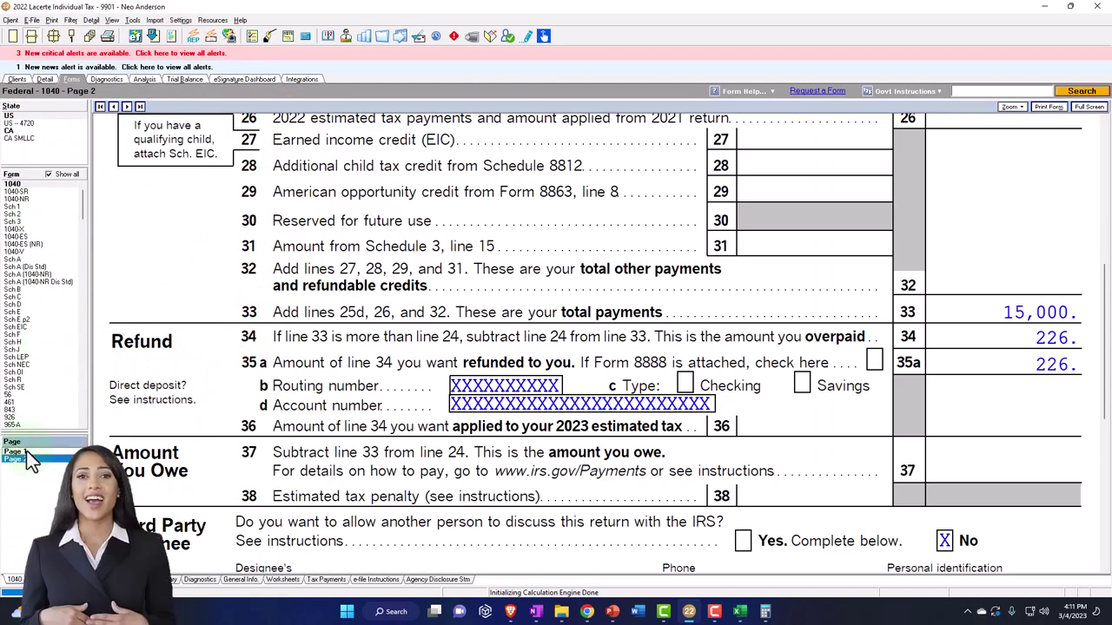
scroll(682, 467, "down", 10)
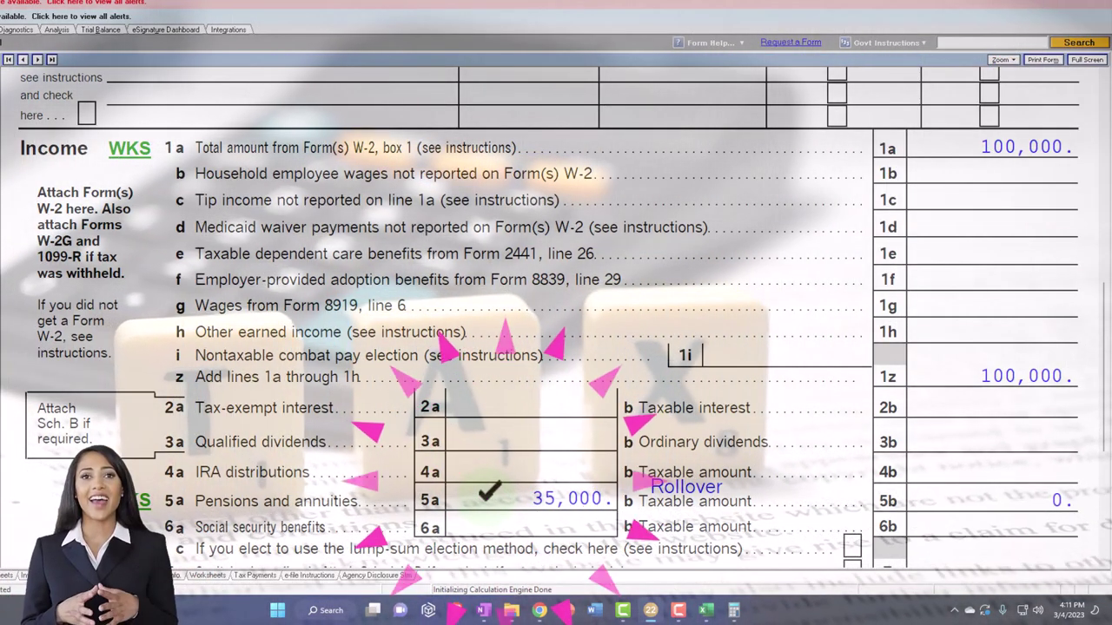
scroll(545, 493, "down", 3)
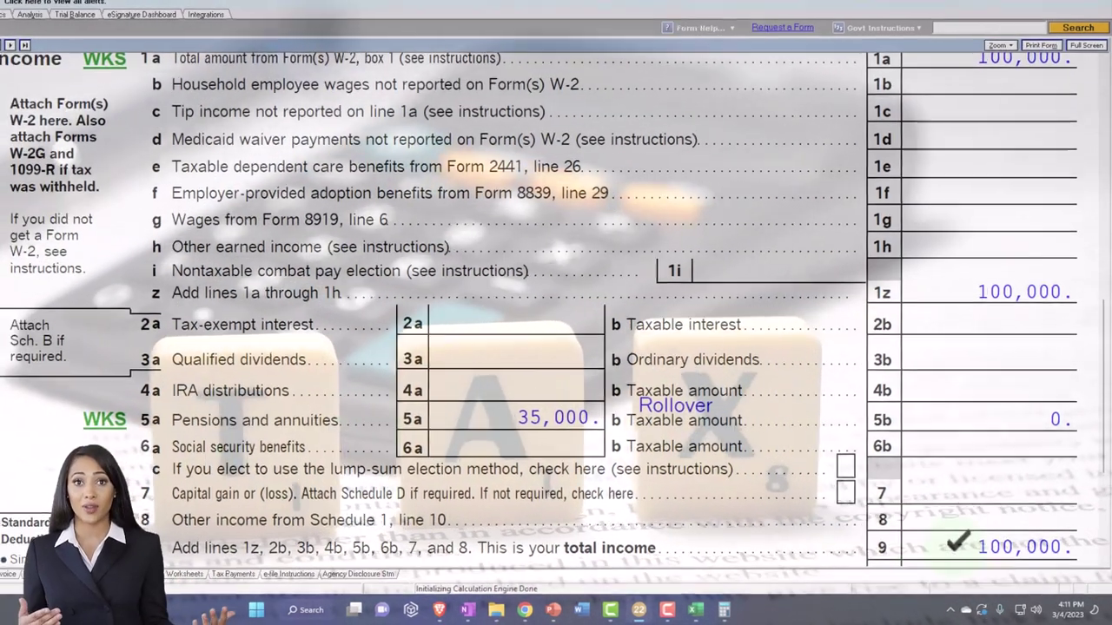
scroll(960, 484, "down", 3)
scroll(960, 484, "down", 6)
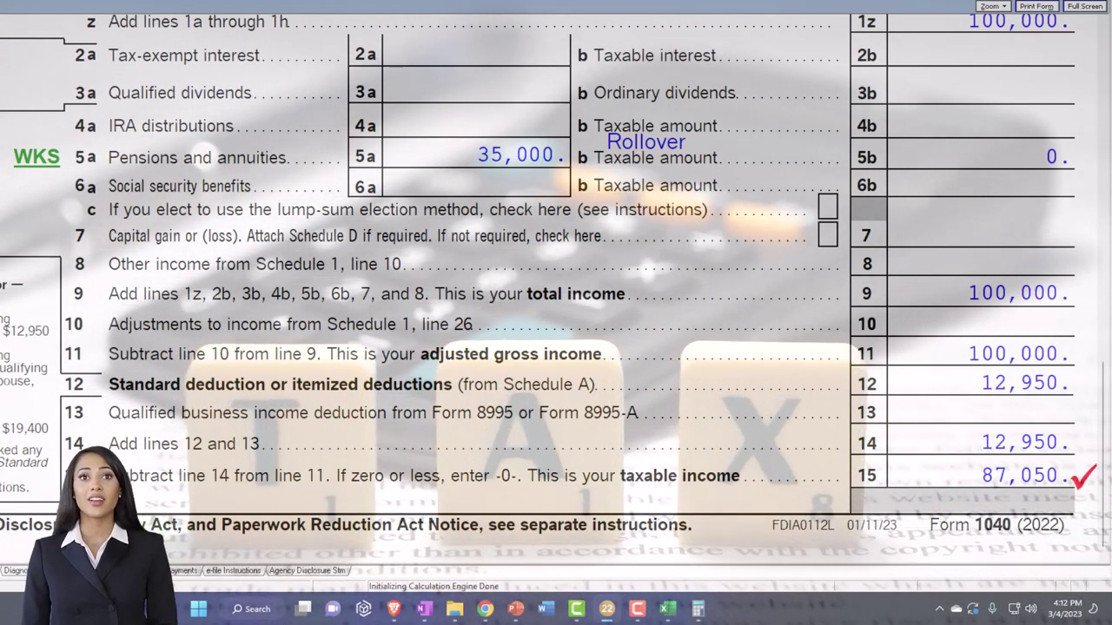
scroll(320, 449, "down", 5)
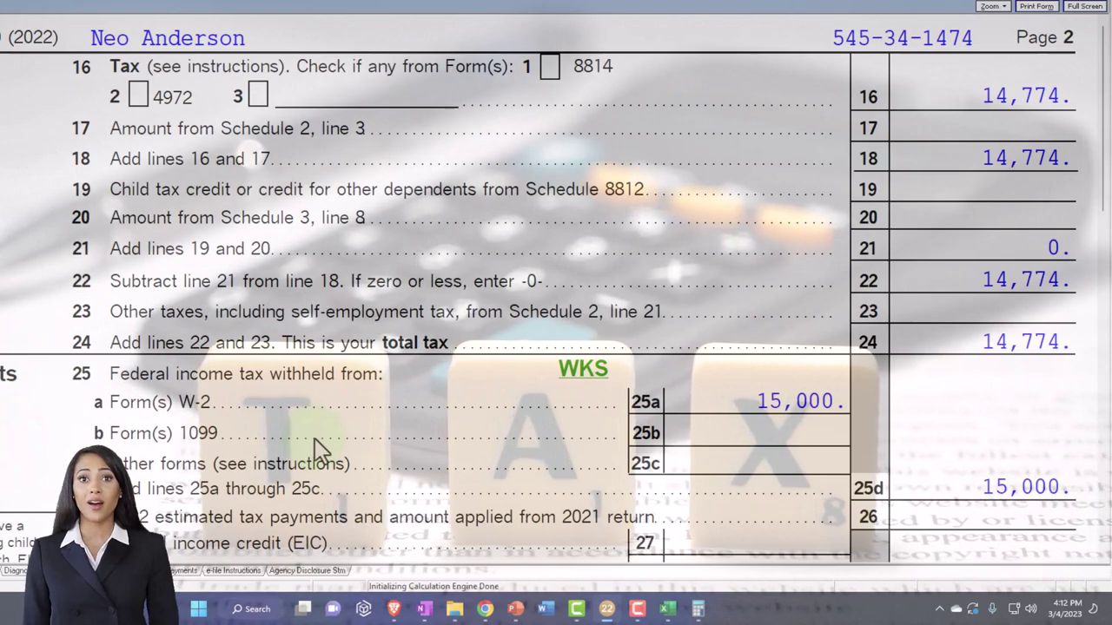
scroll(324, 445, "down", 2)
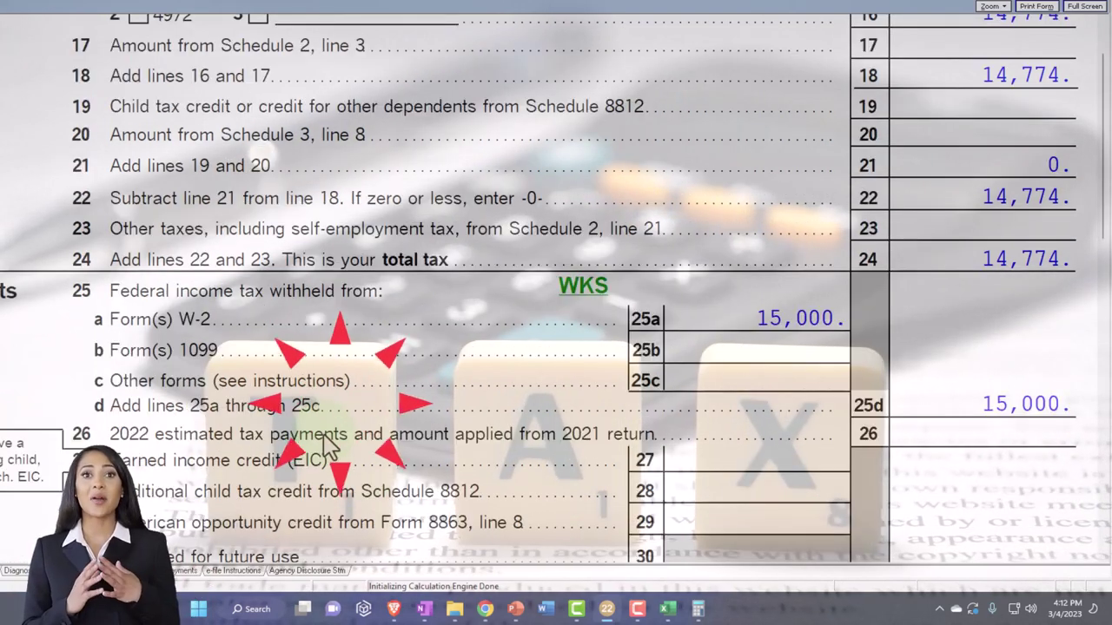